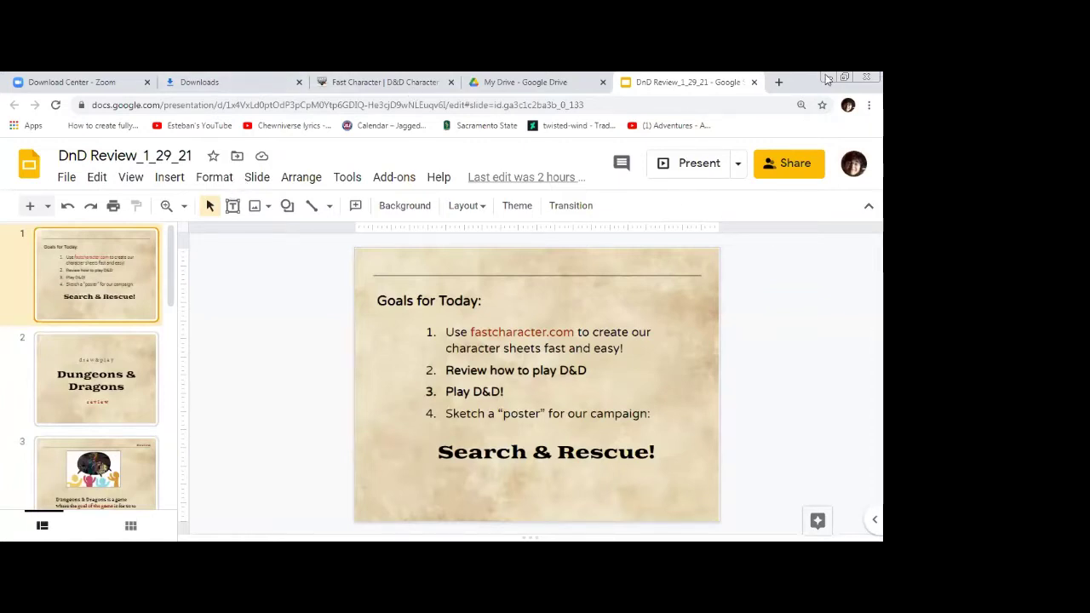
Switch to the Fast Character page and fill in the player's name on the character creation form.
click(366, 82)
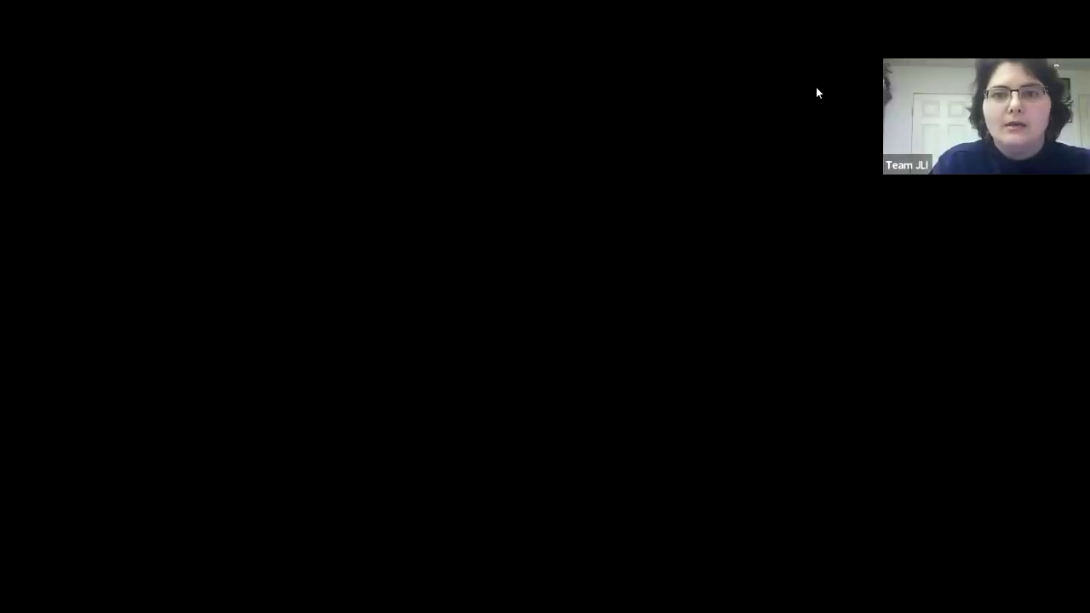
scroll(436, 341, down, 3)
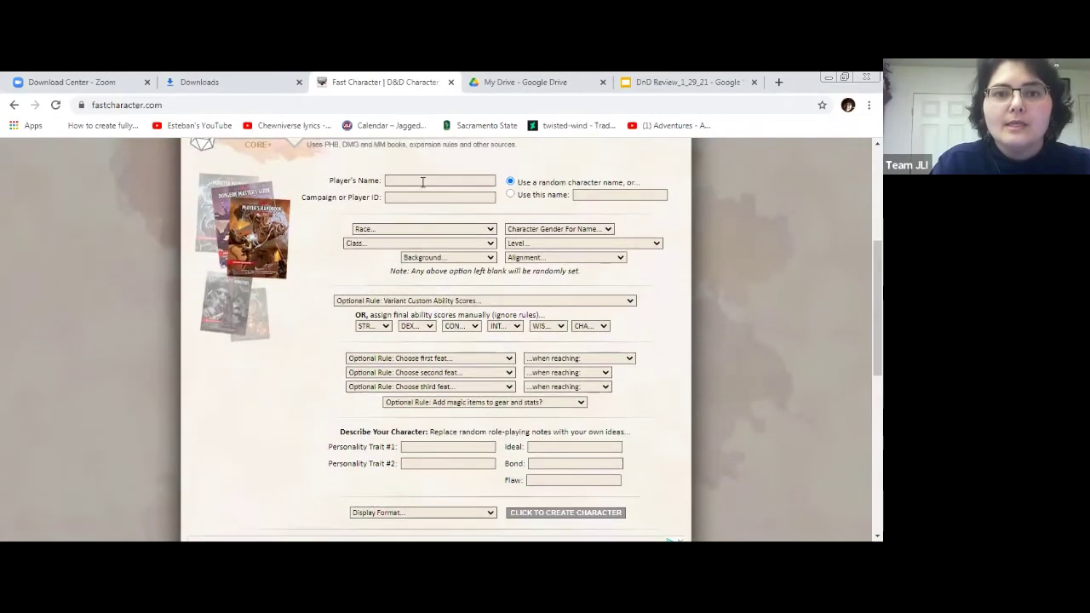
click(419, 181)
key(Down)
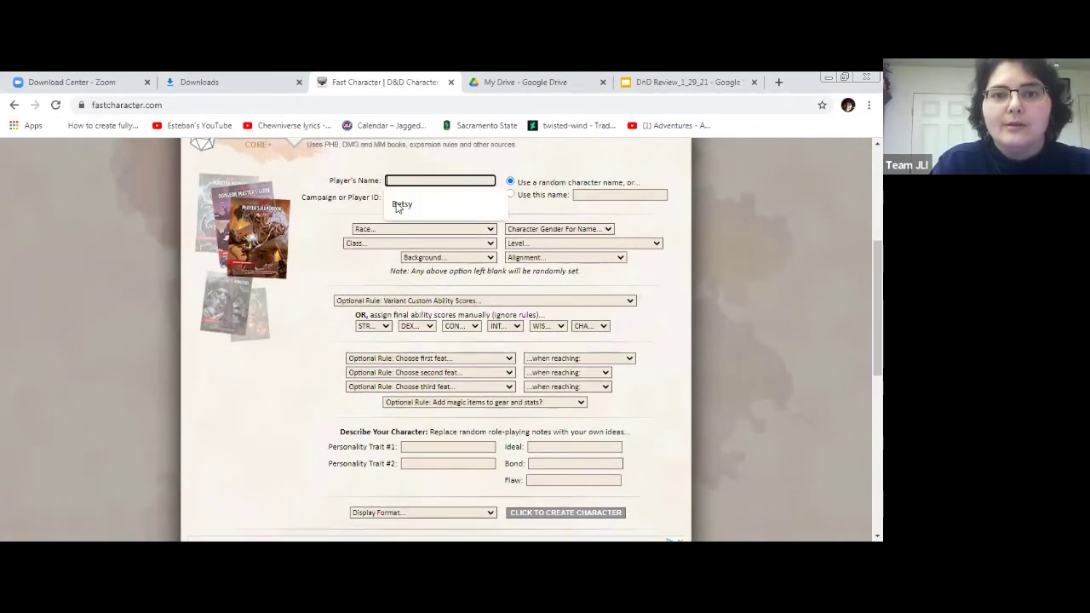
key(Return)
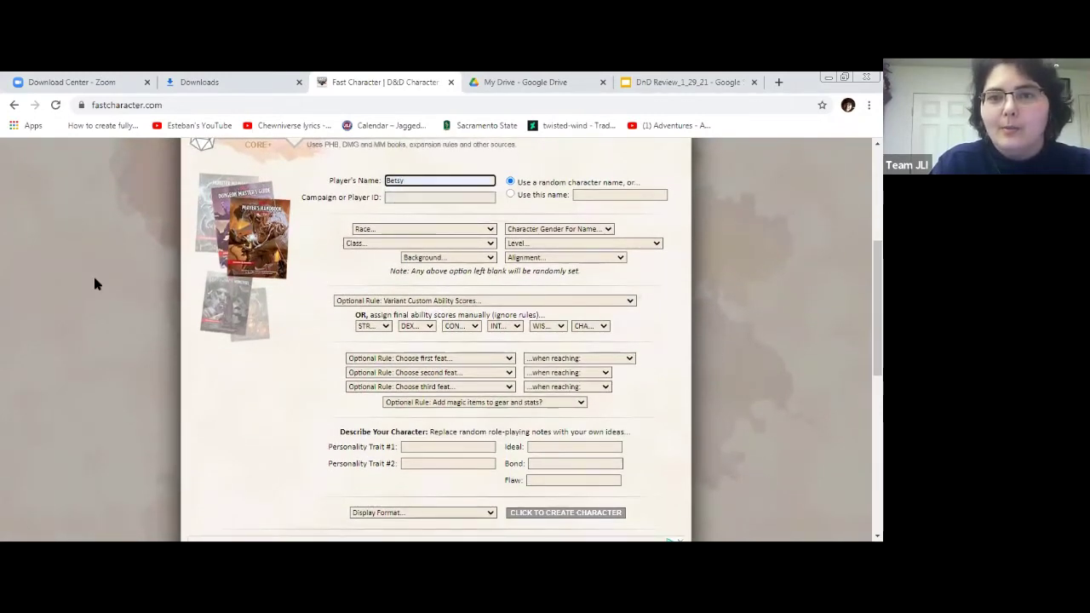
Fill in the Campaign or Player ID as "Search & rescue".
click(390, 197)
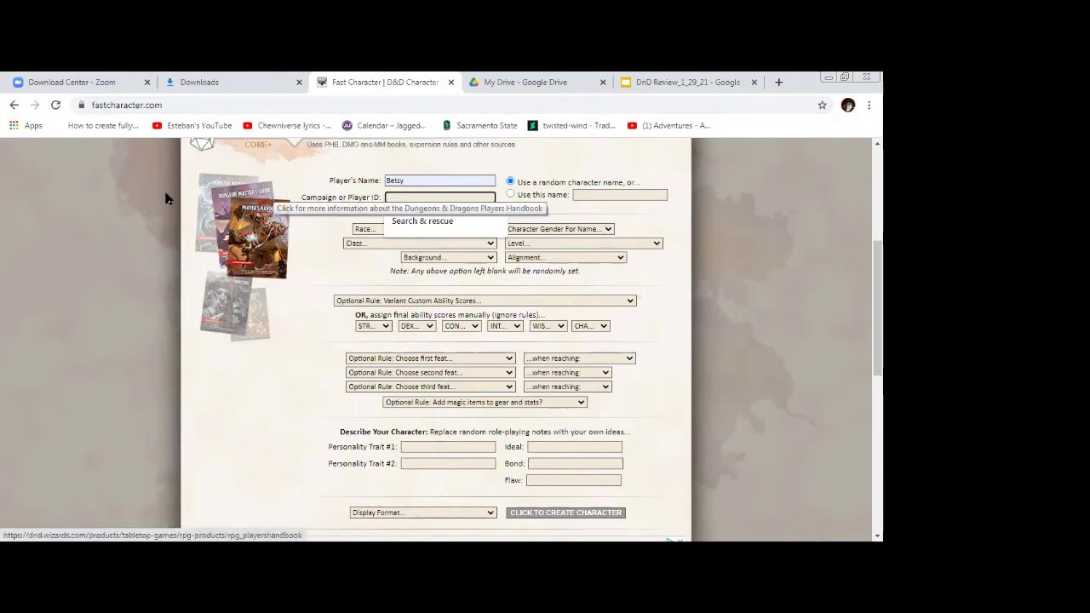
click(820, 197)
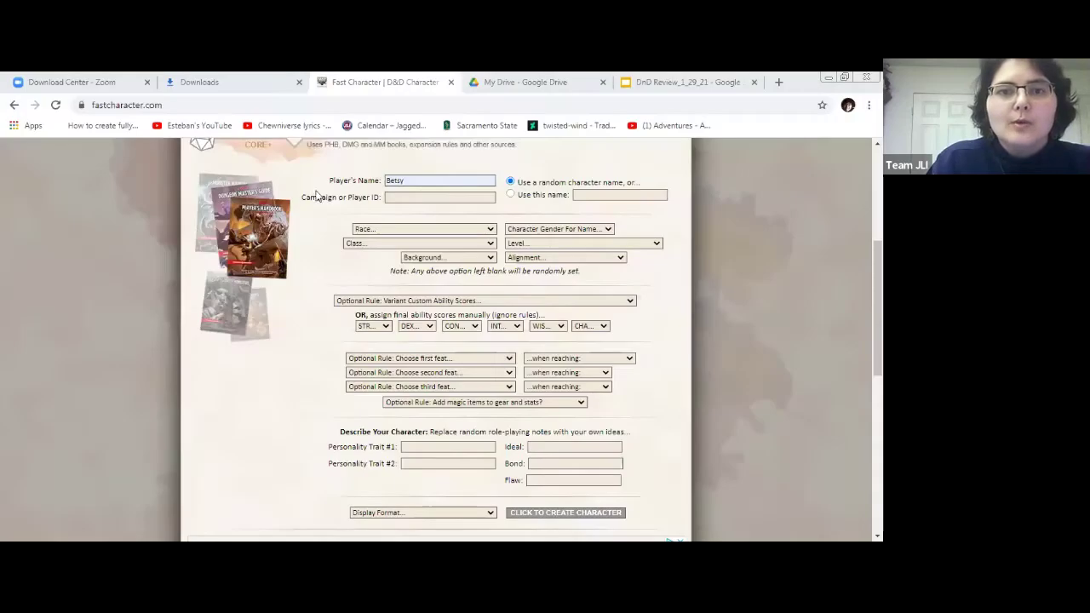
click(417, 196)
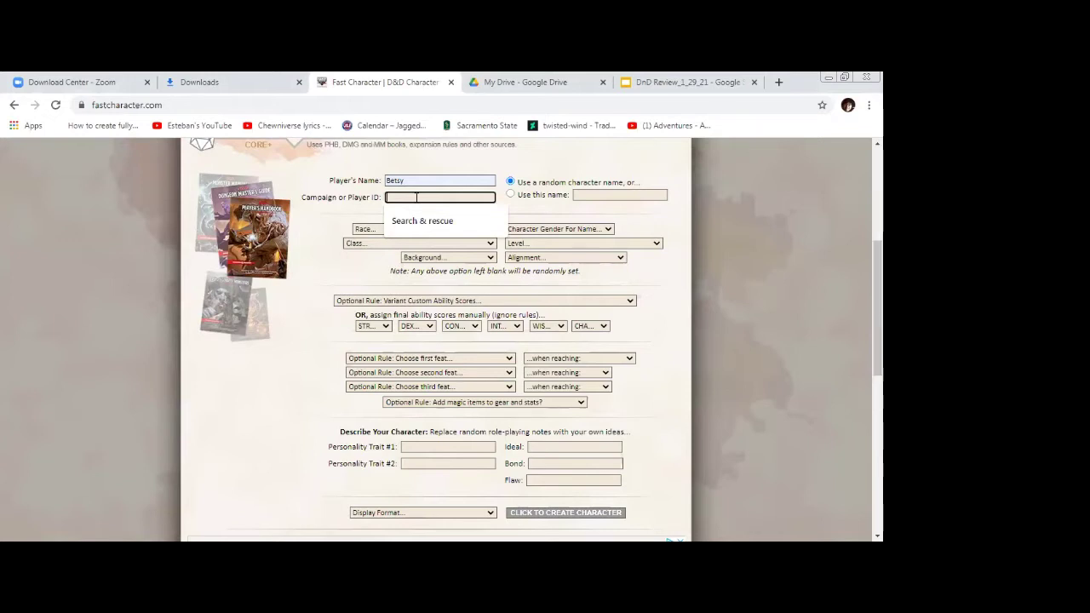
click(413, 222)
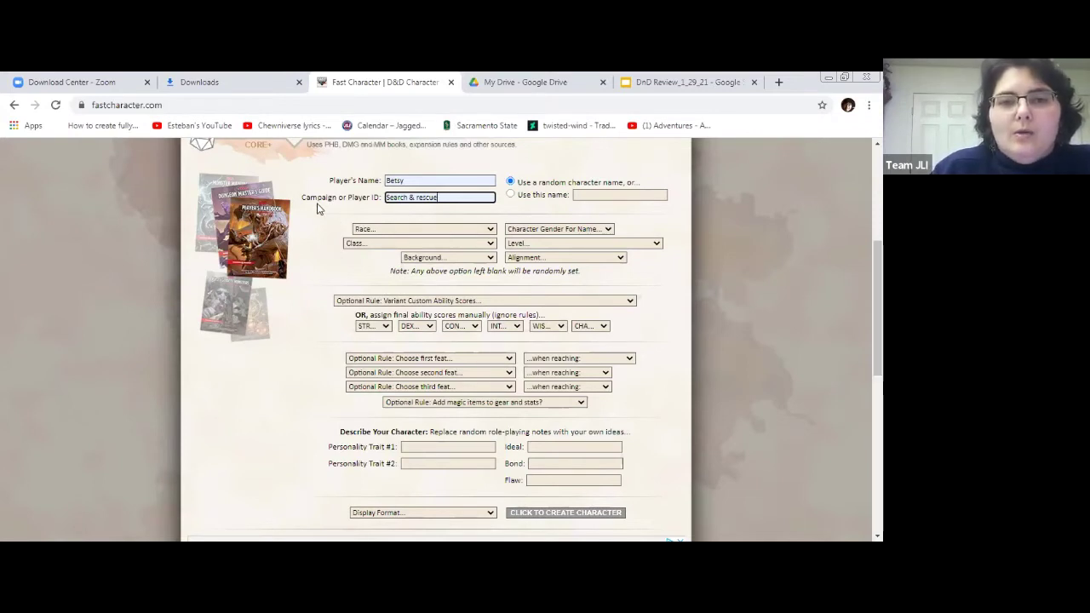
Choose to use a custom character name instead of a random one and enter "Amra".
click(511, 195)
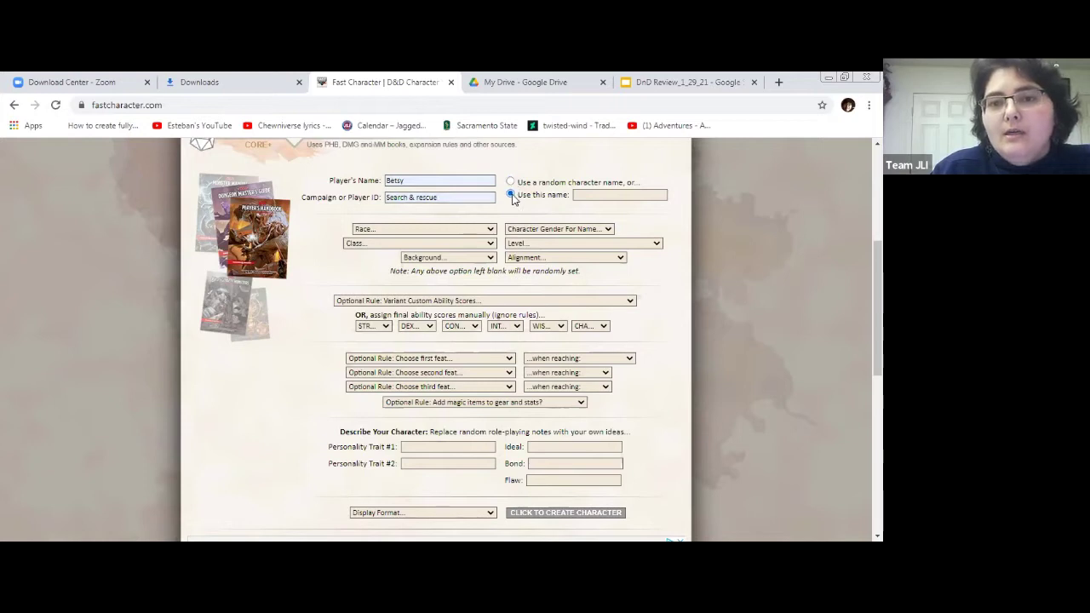
click(586, 197)
click(612, 214)
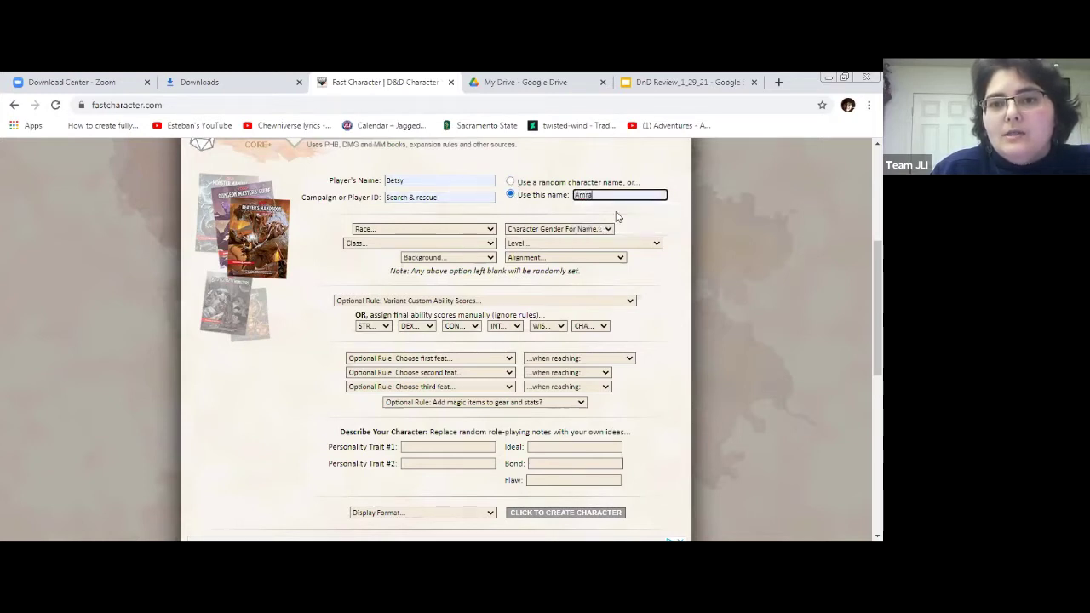
click(679, 213)
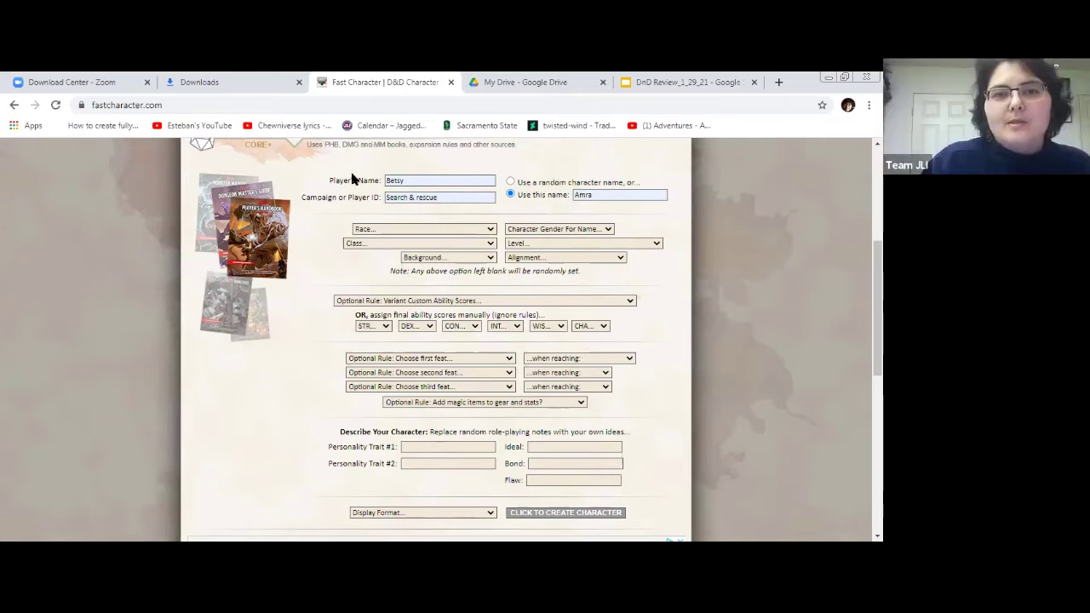
Replace the custom character name with "Joe".
double_click(410, 181)
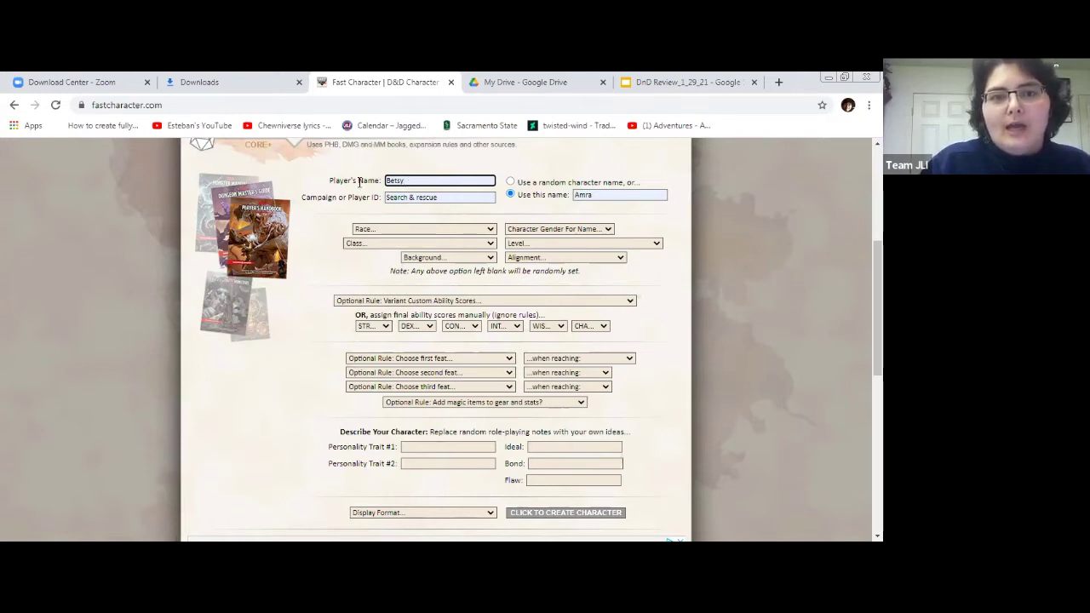
click(455, 198)
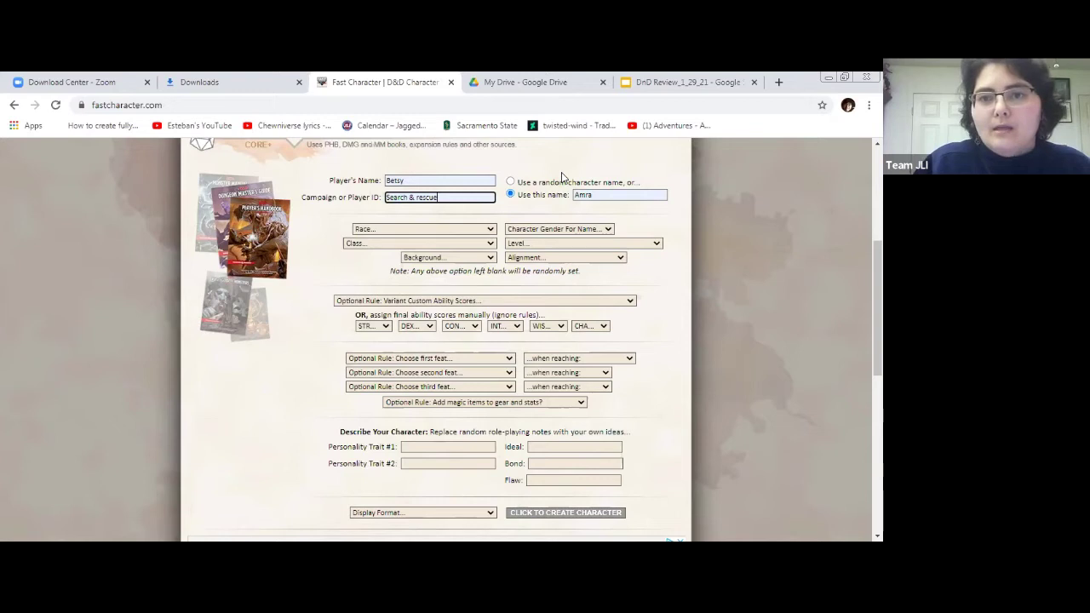
click(616, 195)
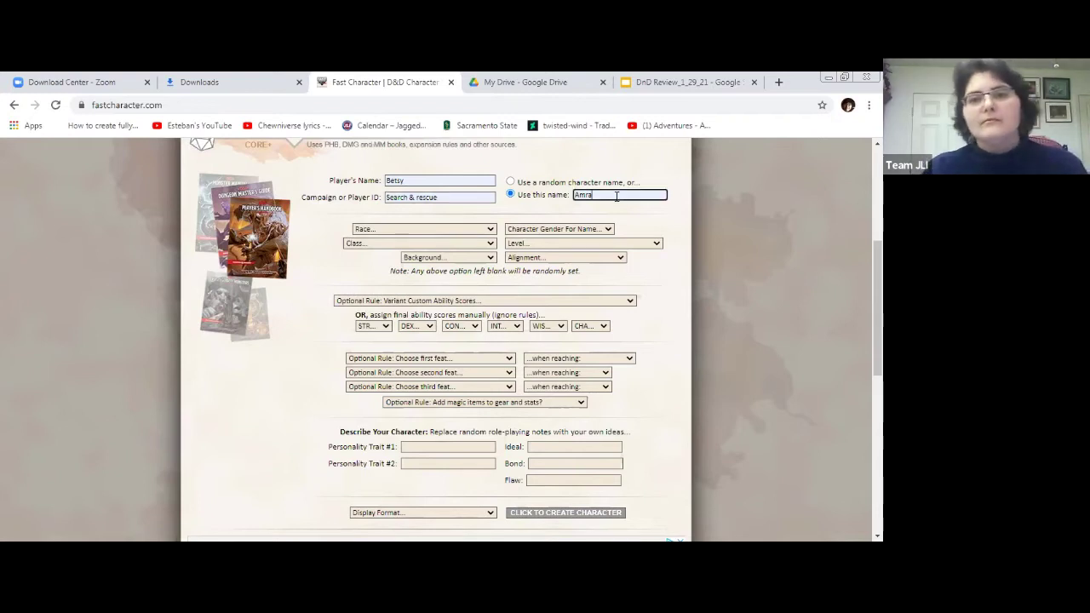
key(BackSpace)
key(BackSpace)
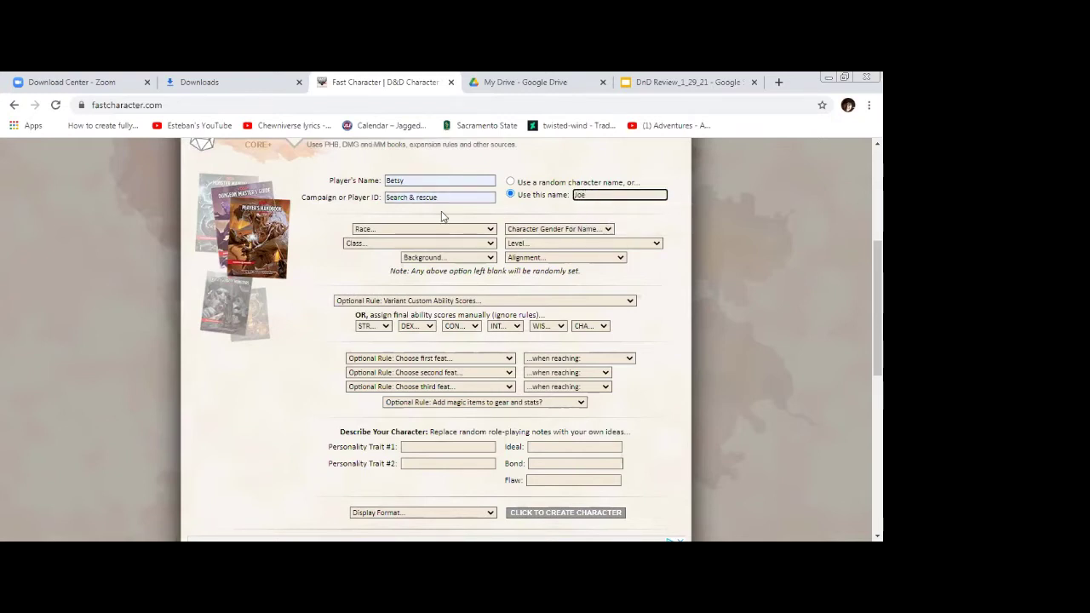
click(335, 213)
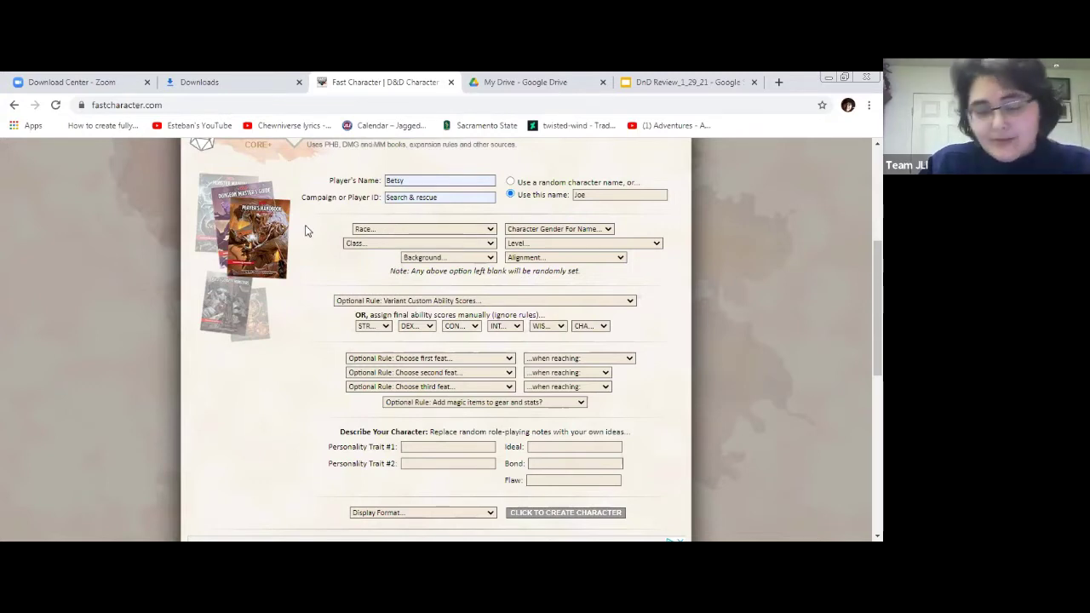
Set the character's race to the standard Human from the common Player's Handbook races.
click(491, 230)
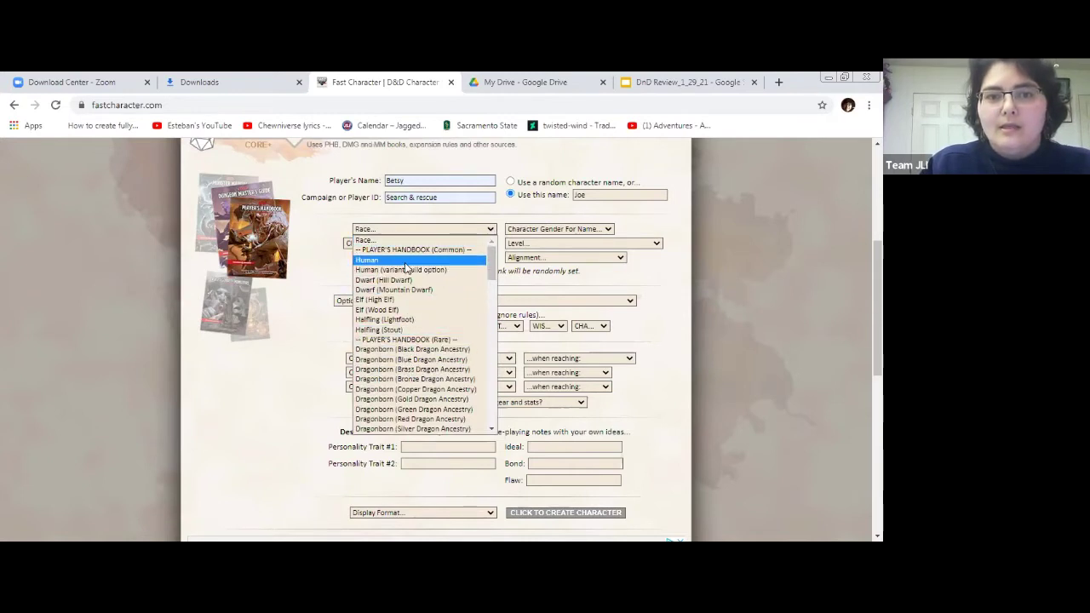
drag(492, 271, 489, 246)
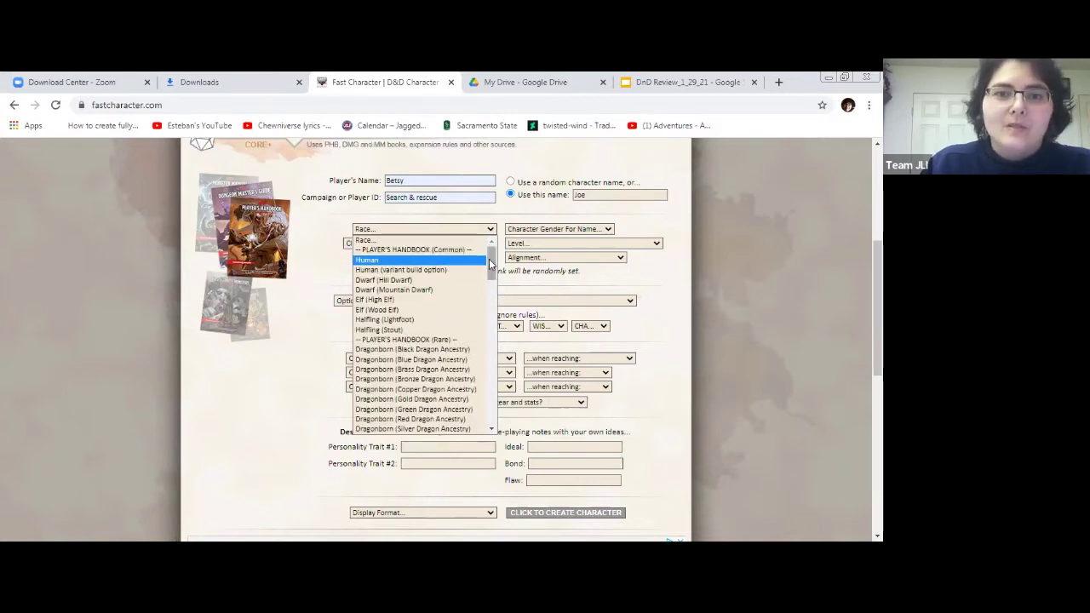
mouse_move(489, 259)
mouse_down()
mouse_move(492, 275)
mouse_move(471, 249)
mouse_up()
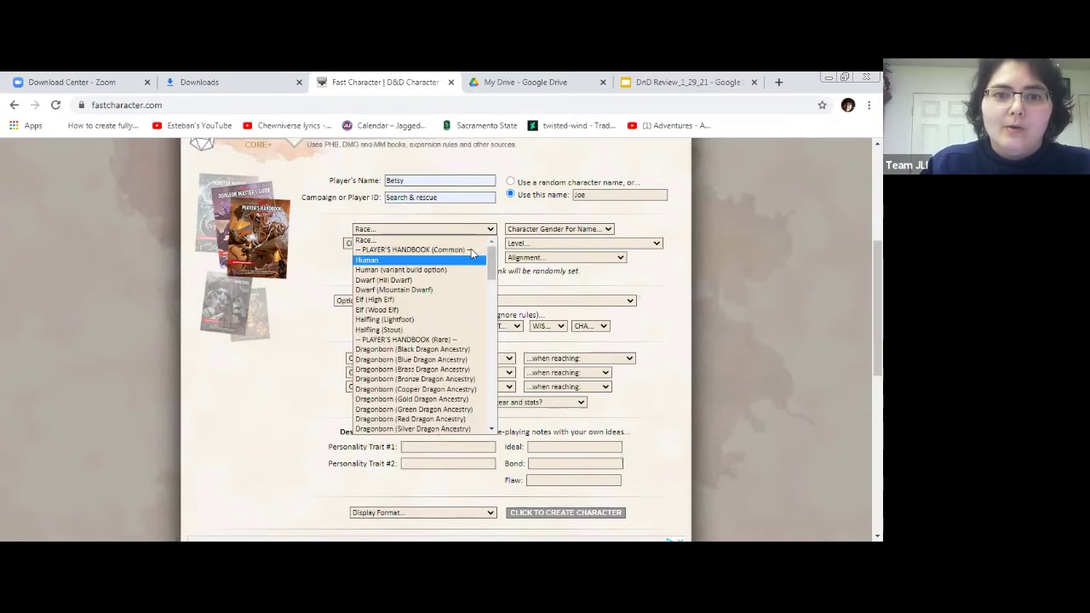
click(452, 259)
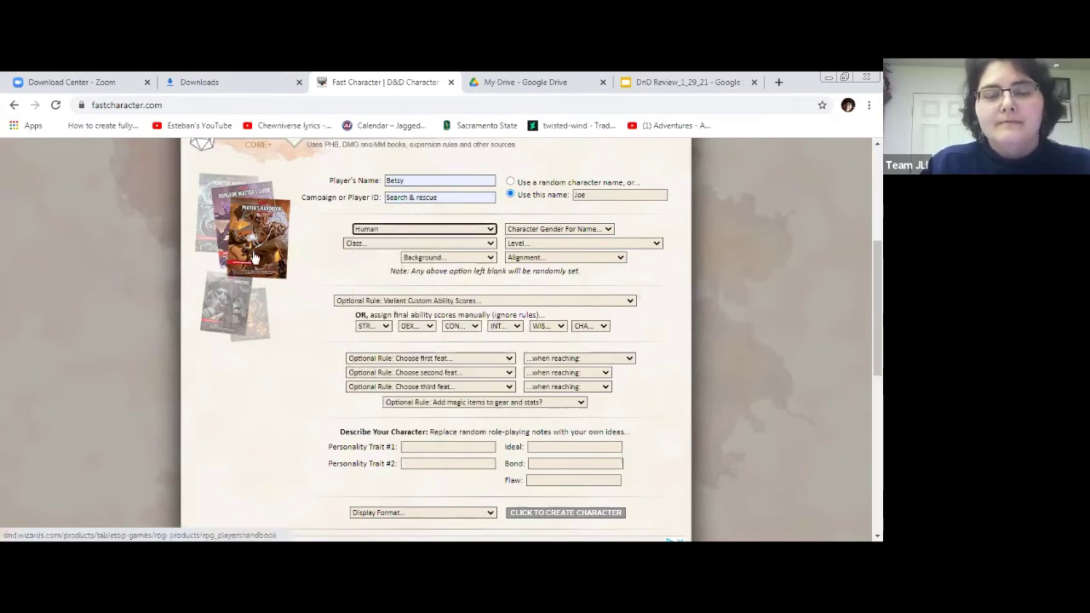
click(153, 255)
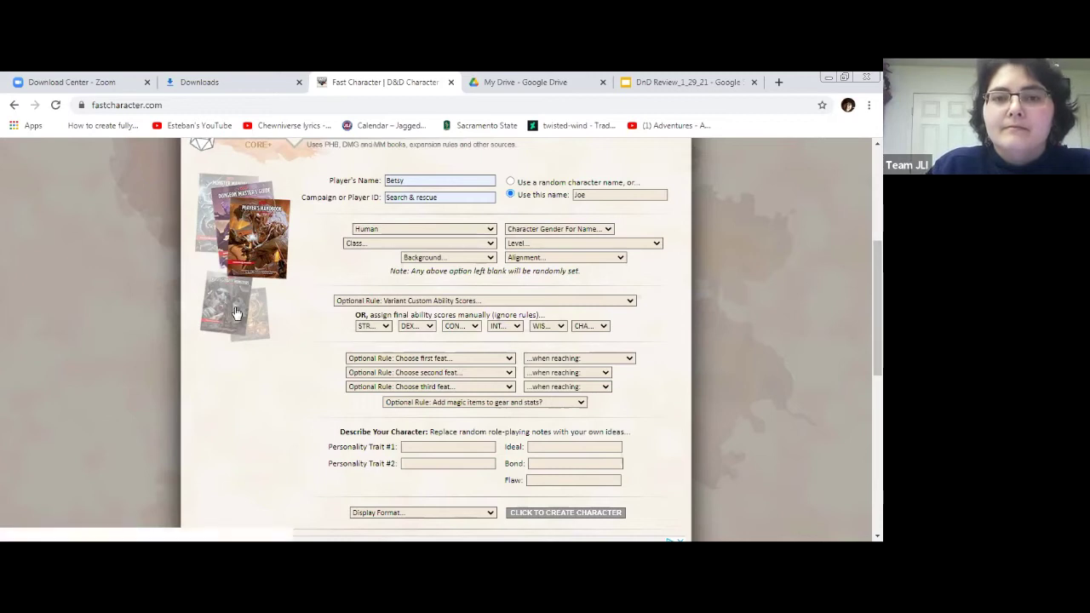
Set the character's class to Ranger (Hunter) from the Player's Handbook classes.
click(490, 244)
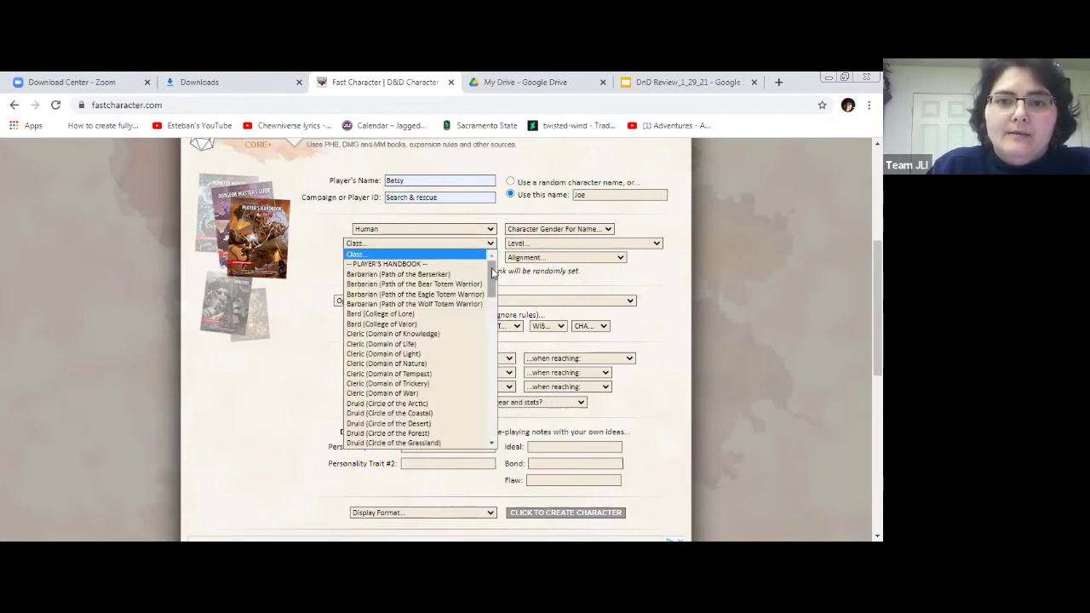
scroll(485, 426, down, 10)
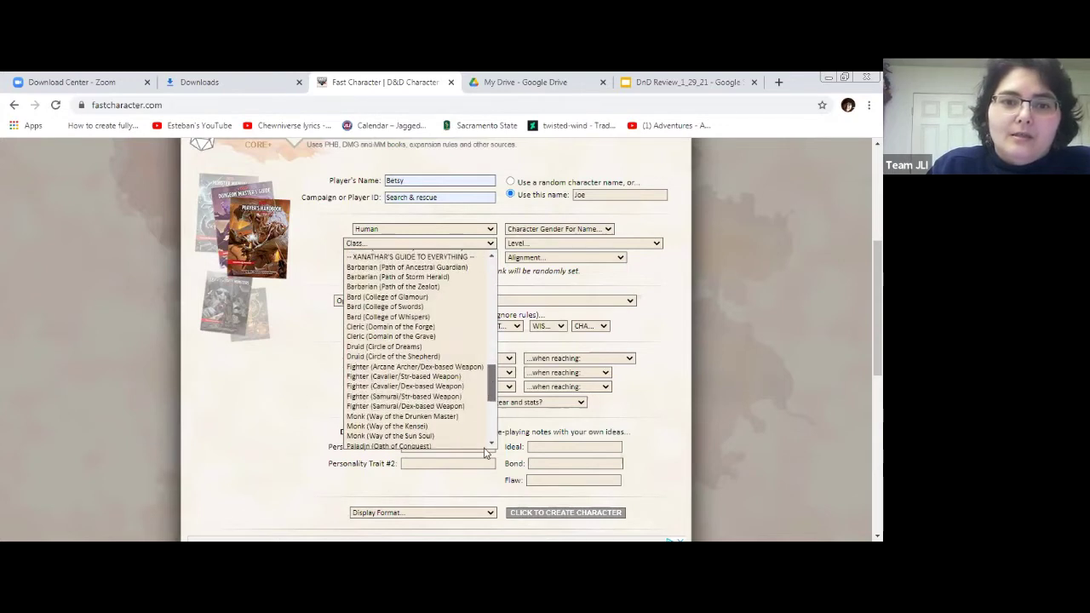
drag(491, 383, 494, 237)
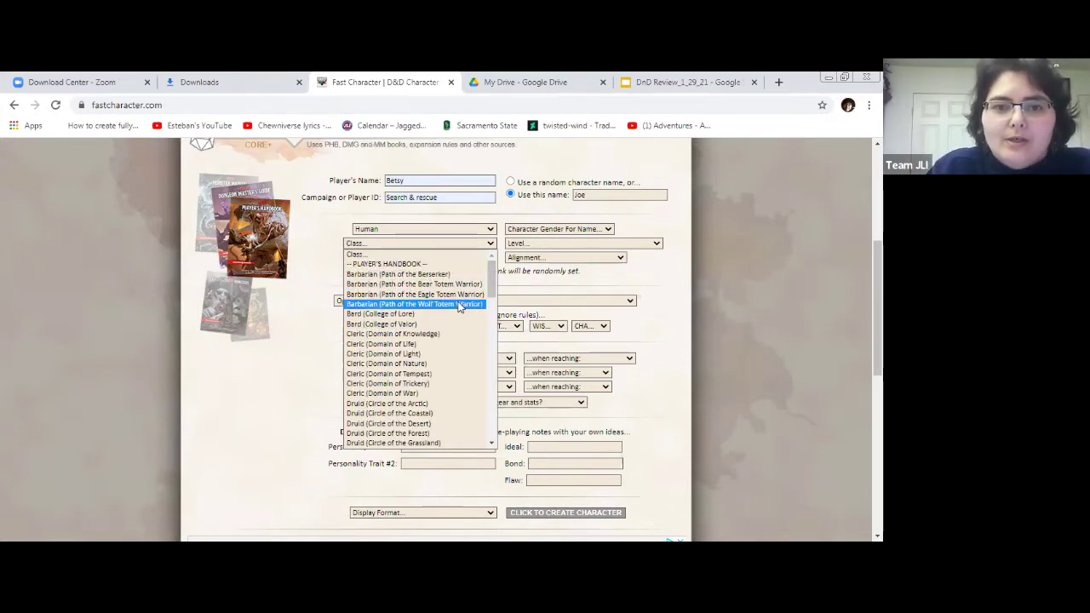
drag(492, 288, 492, 295)
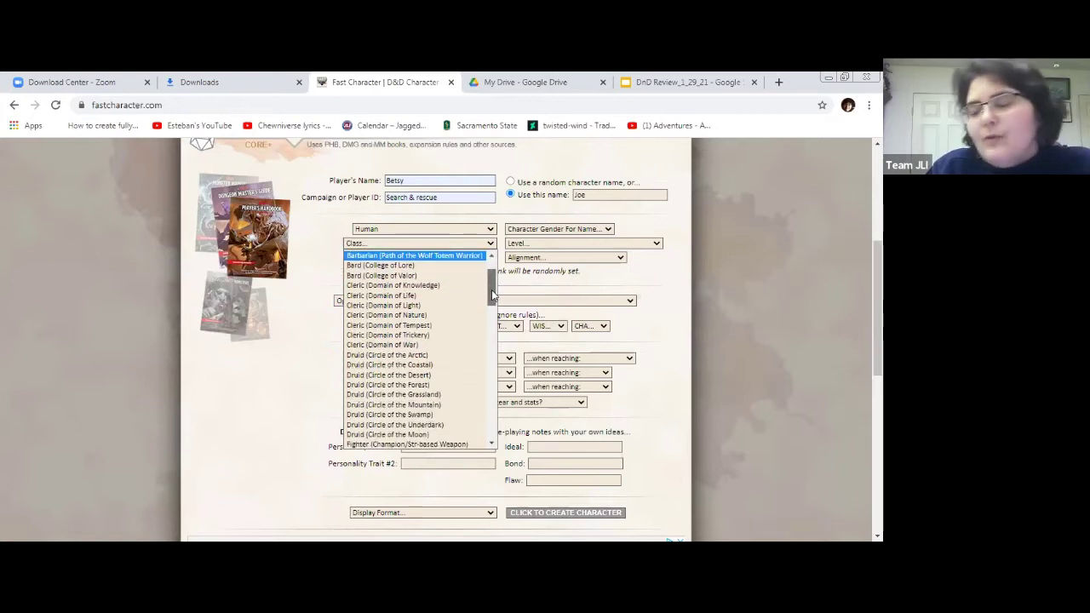
drag(493, 295, 478, 344)
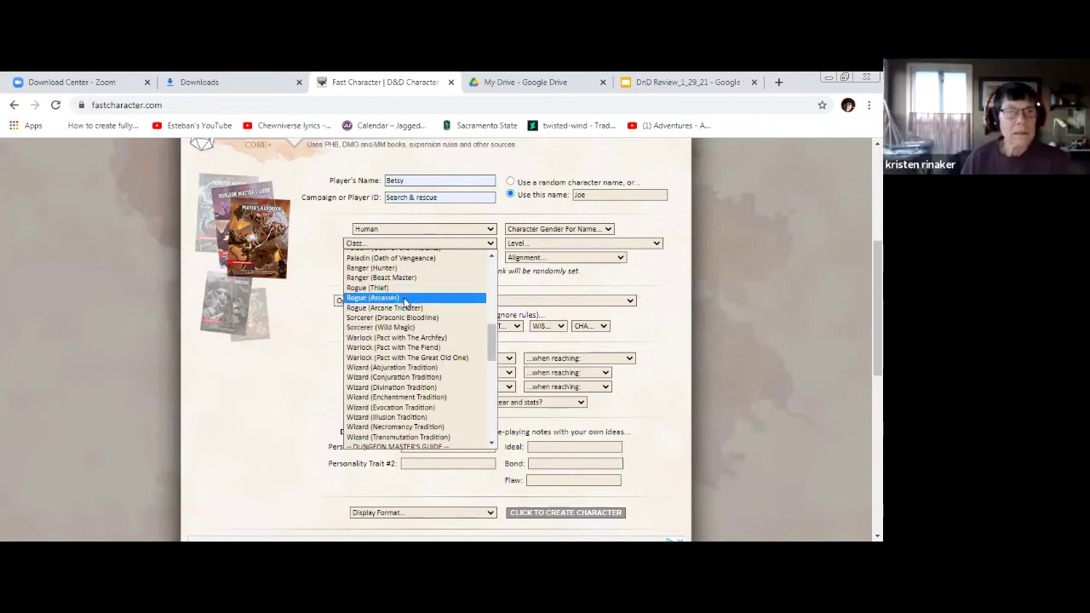
click(406, 265)
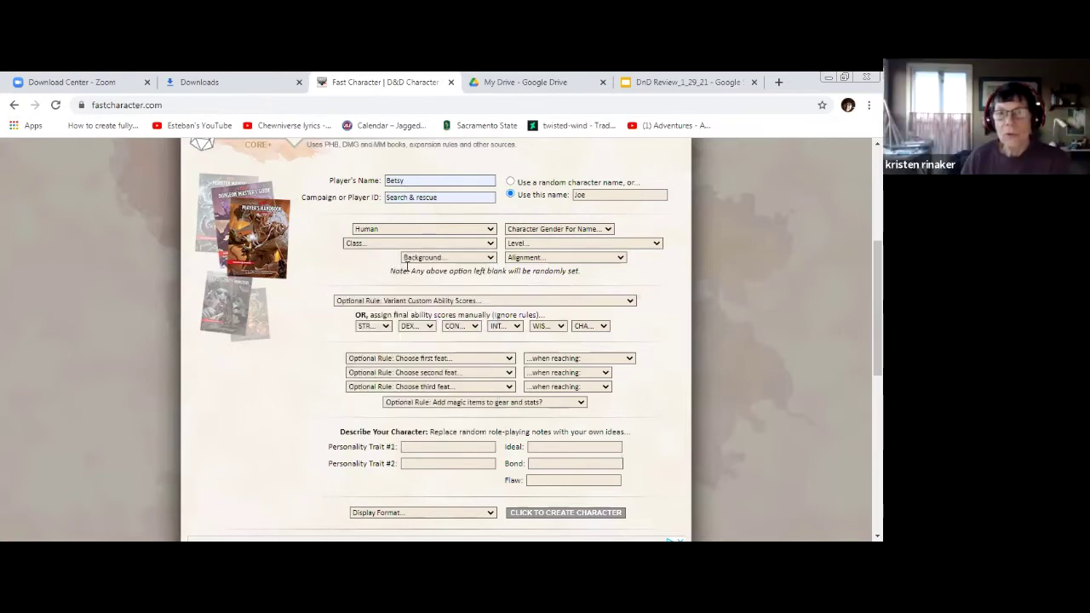
click(353, 266)
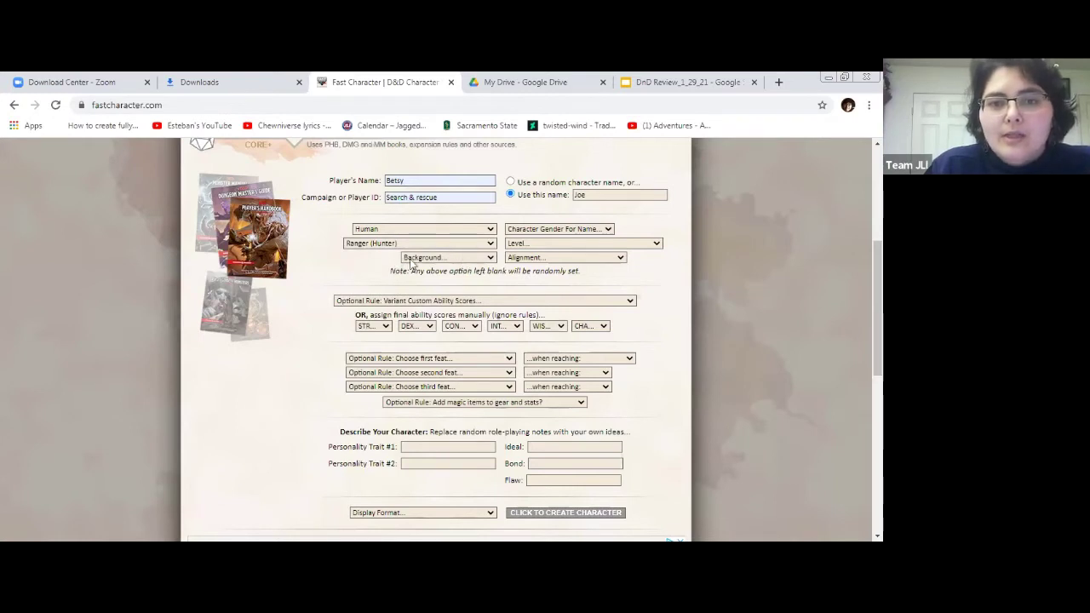
Set the background to match the class and the alignment to random with no evil characters.
click(486, 259)
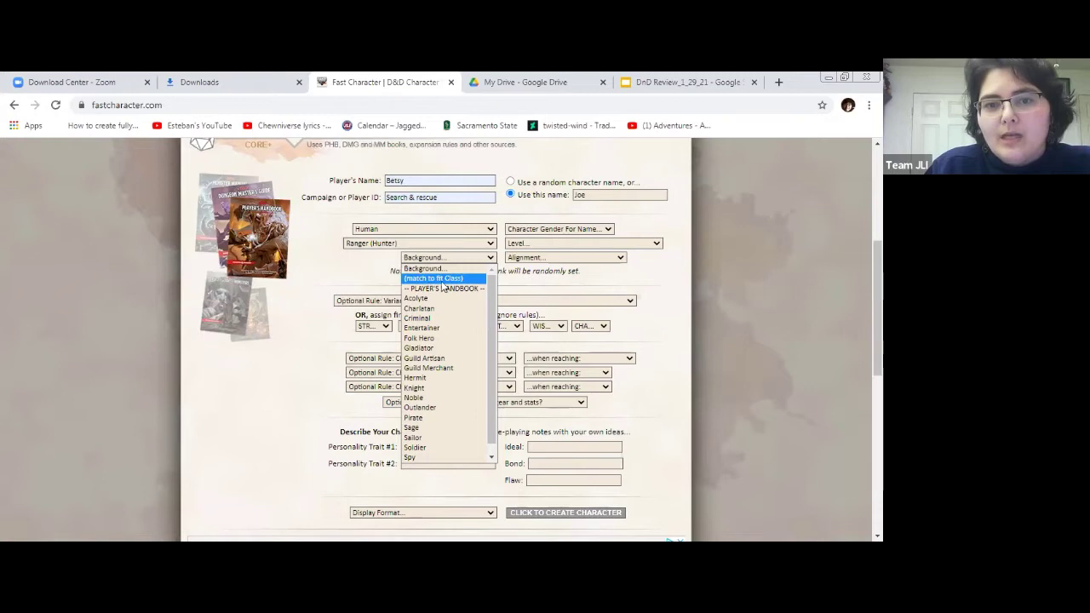
click(443, 280)
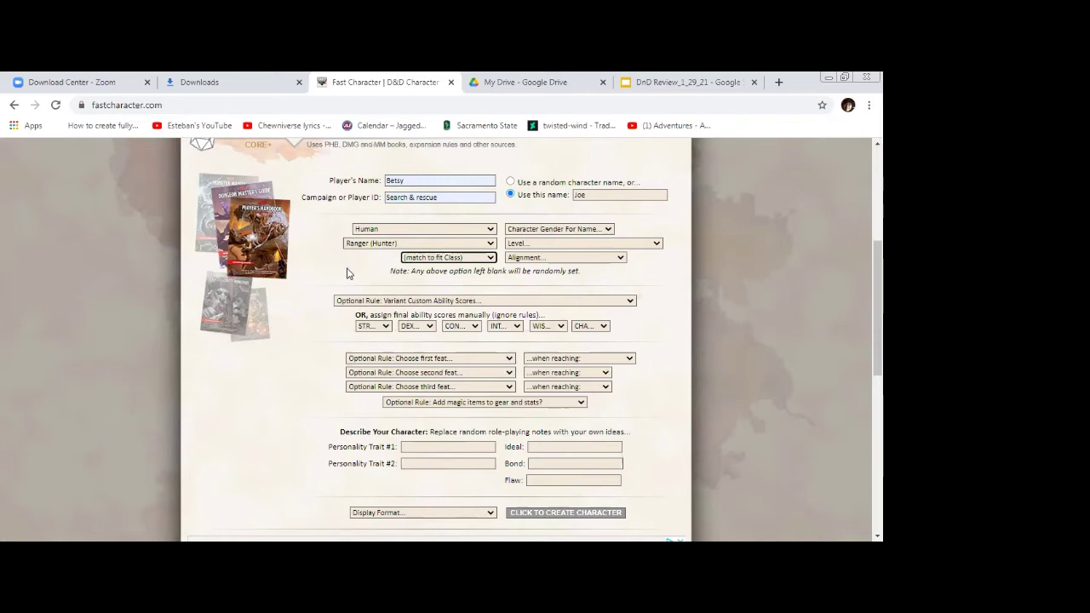
click(616, 260)
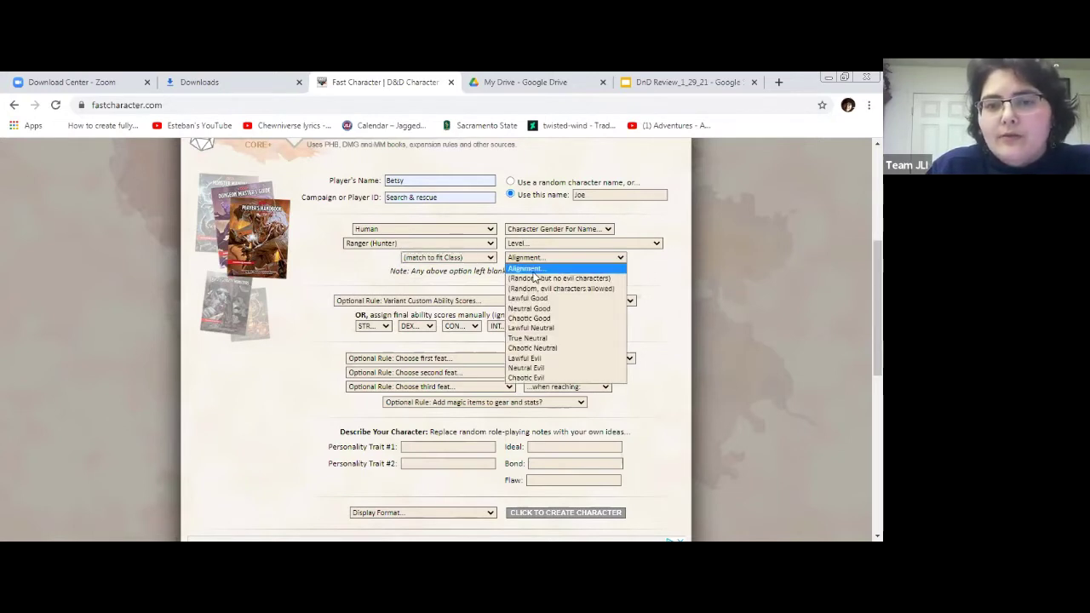
click(589, 280)
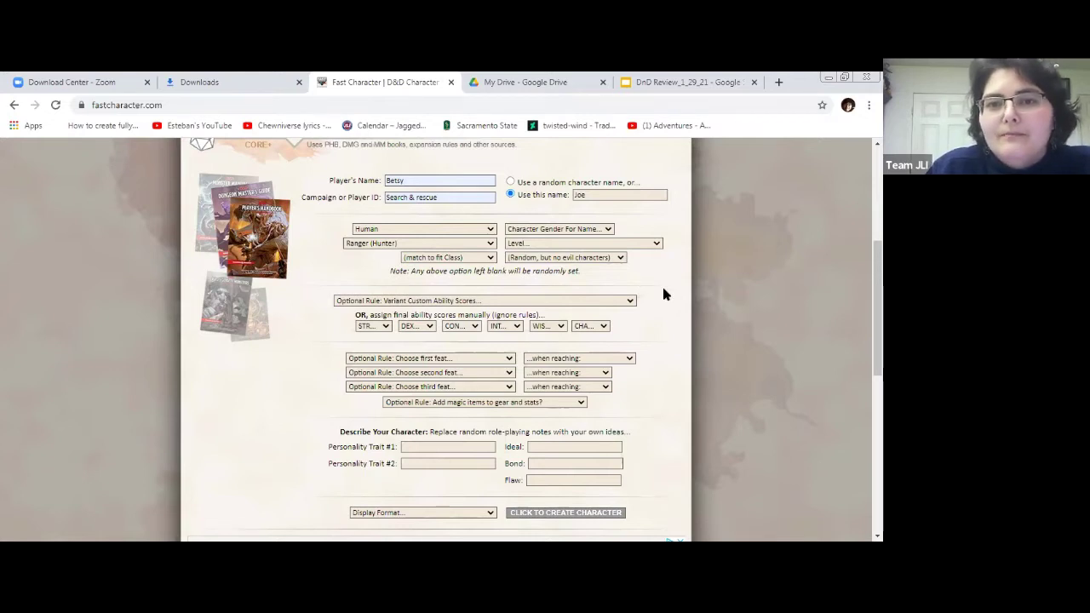
Set the character's level to Level 3 (900 experience points).
click(655, 244)
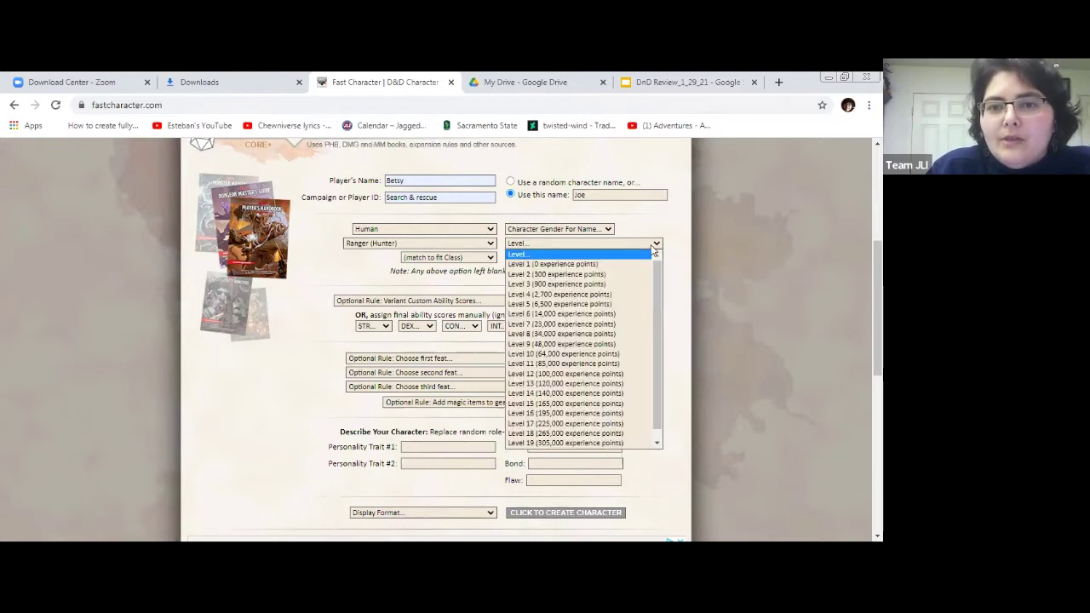
click(623, 286)
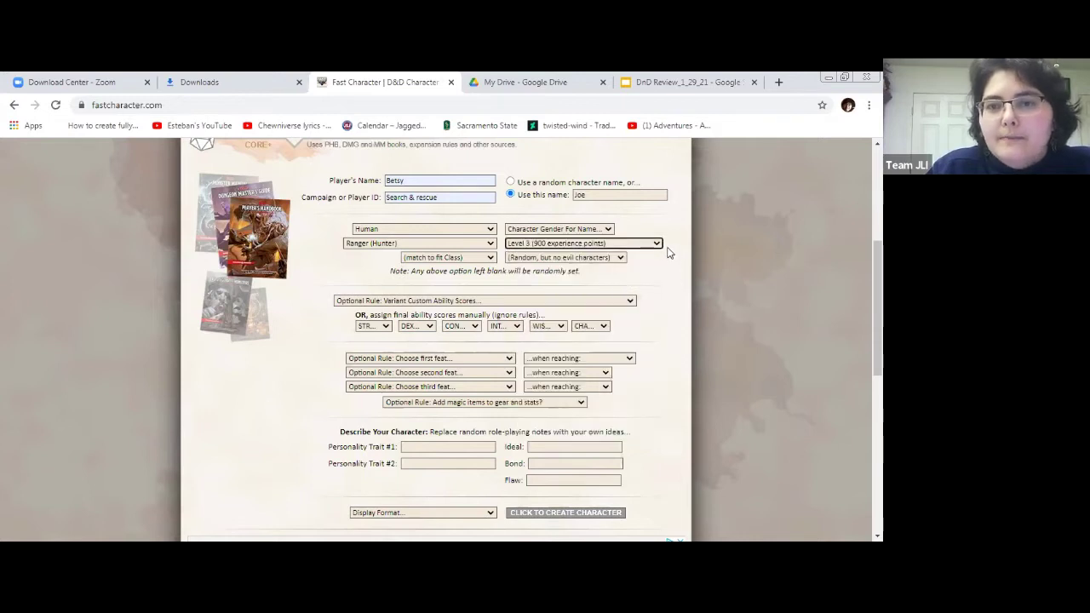
click(669, 253)
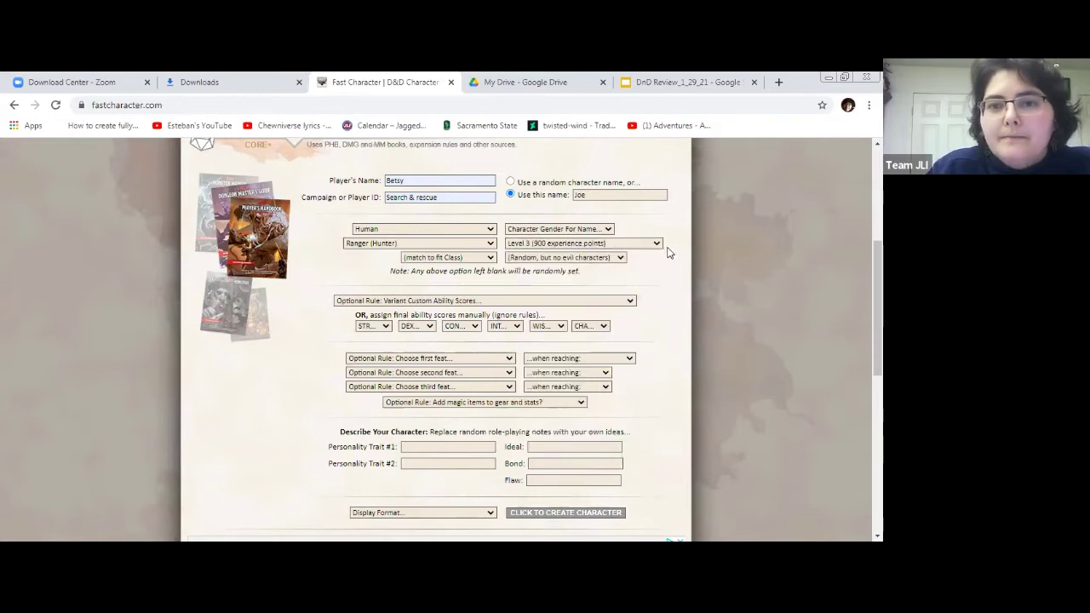
click(608, 230)
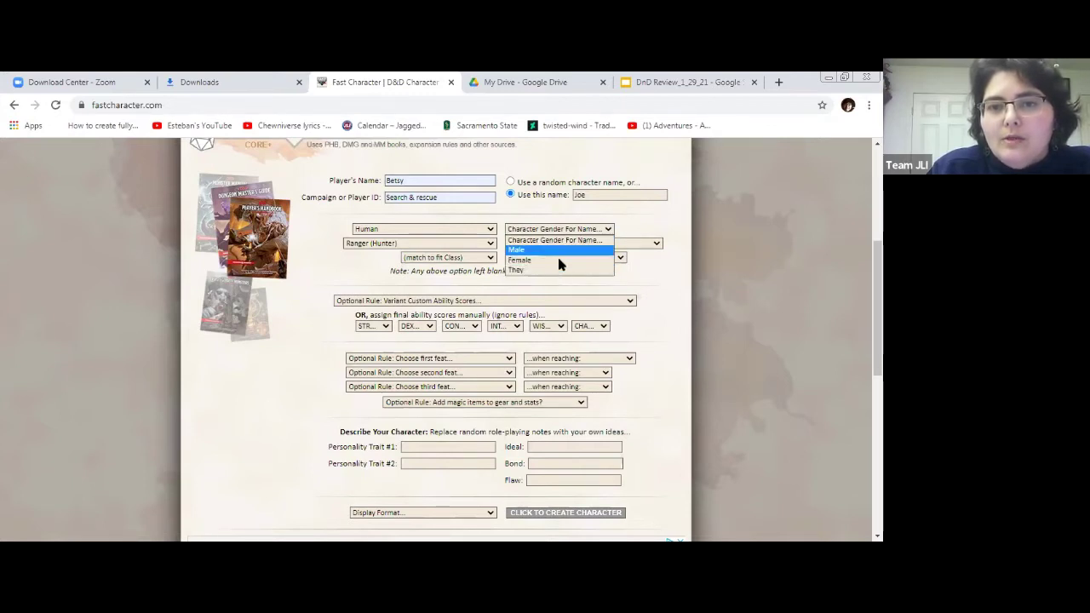
click(564, 240)
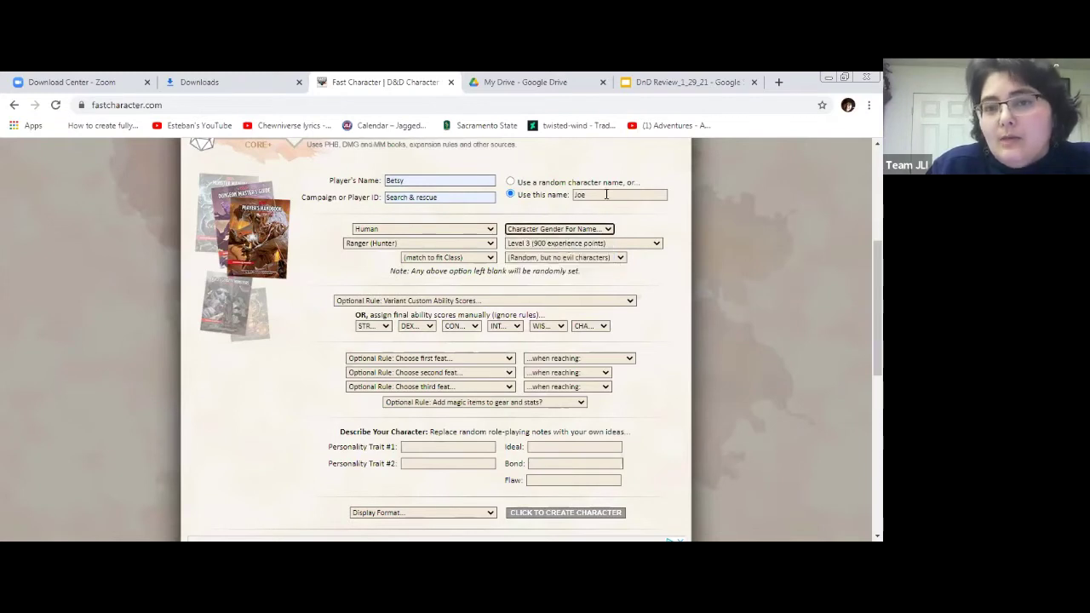
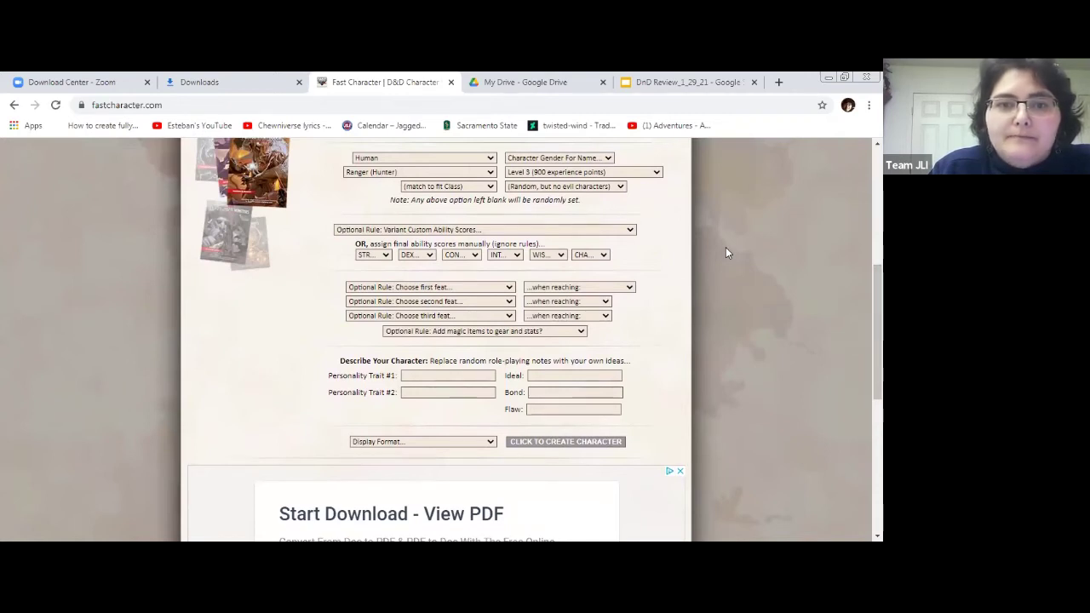
click(384, 257)
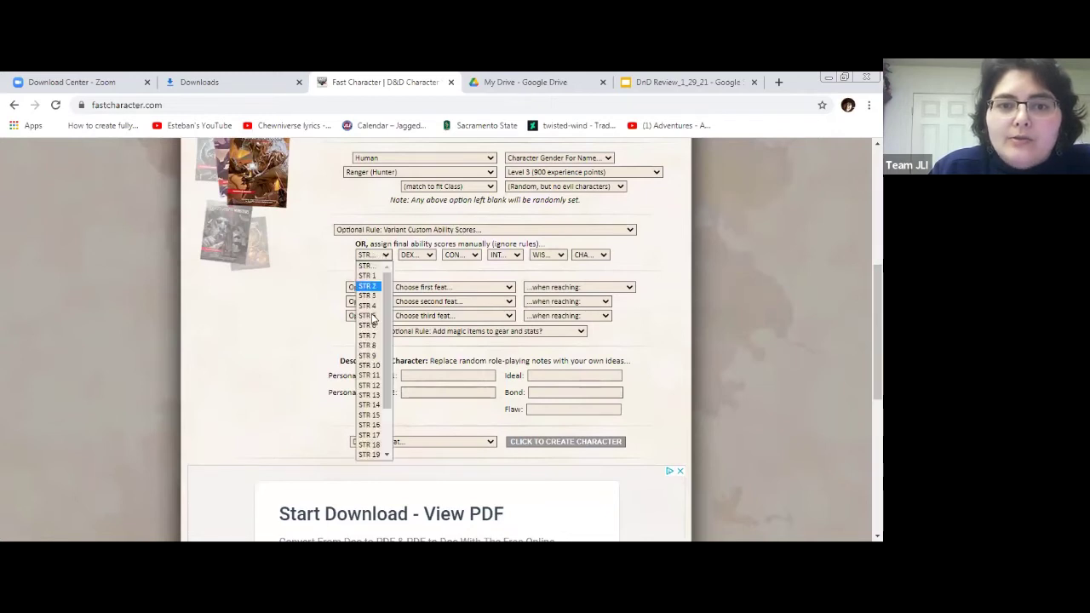
click(379, 265)
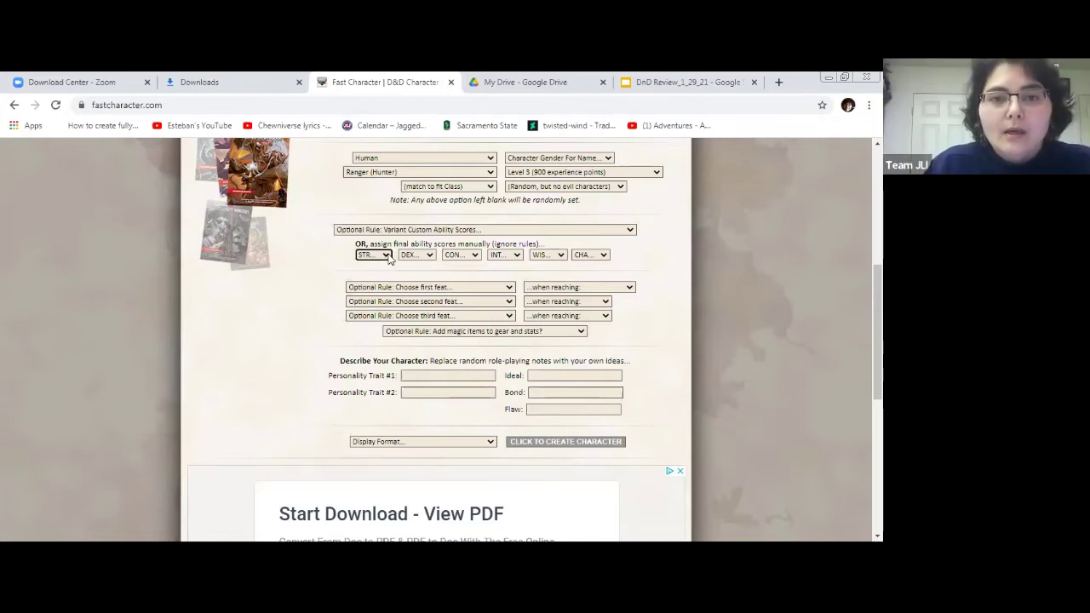
click(385, 255)
click(386, 257)
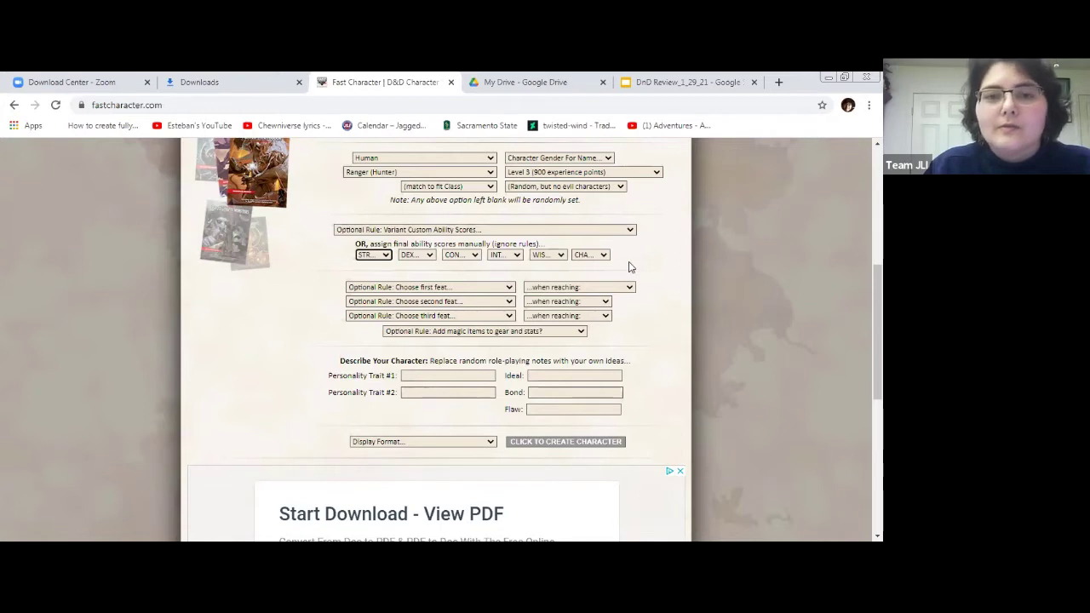
Manually assign the character's final Strength score as 14 and Dexterity score as 11.
click(383, 257)
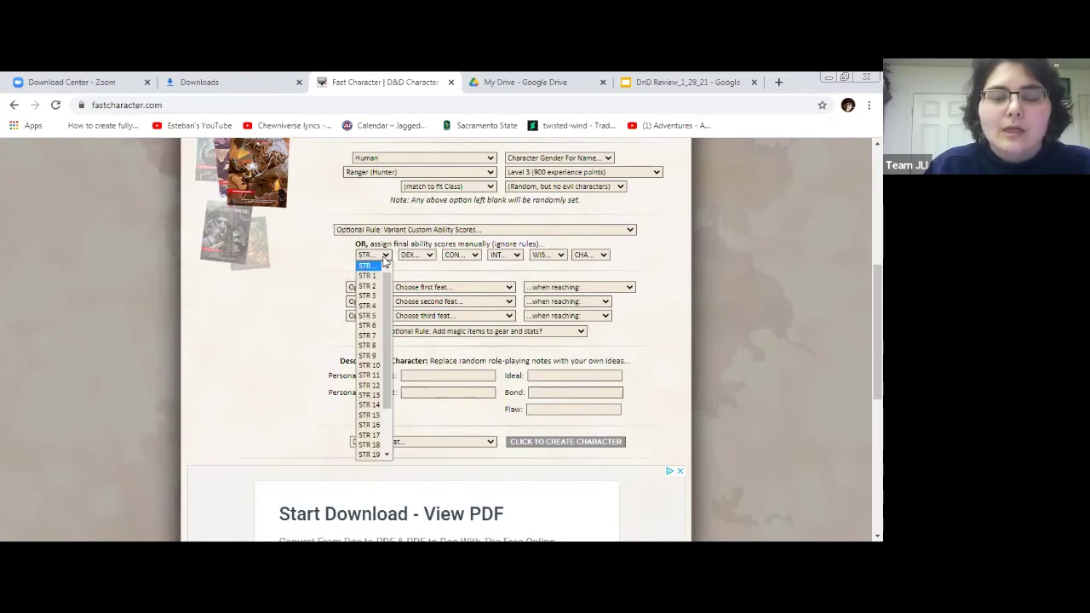
scroll(379, 366, down, 1)
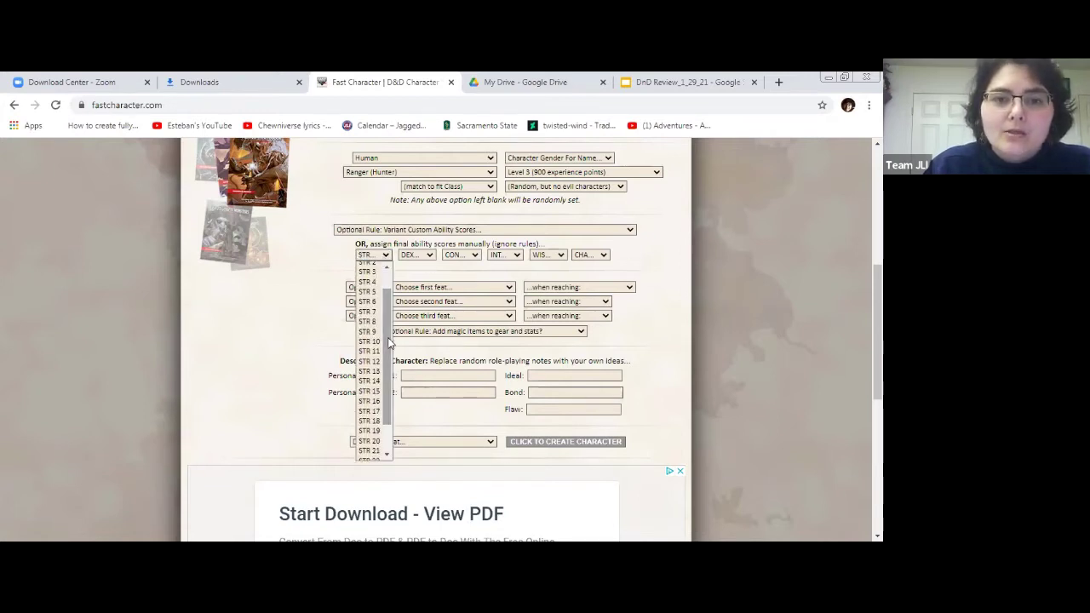
click(372, 382)
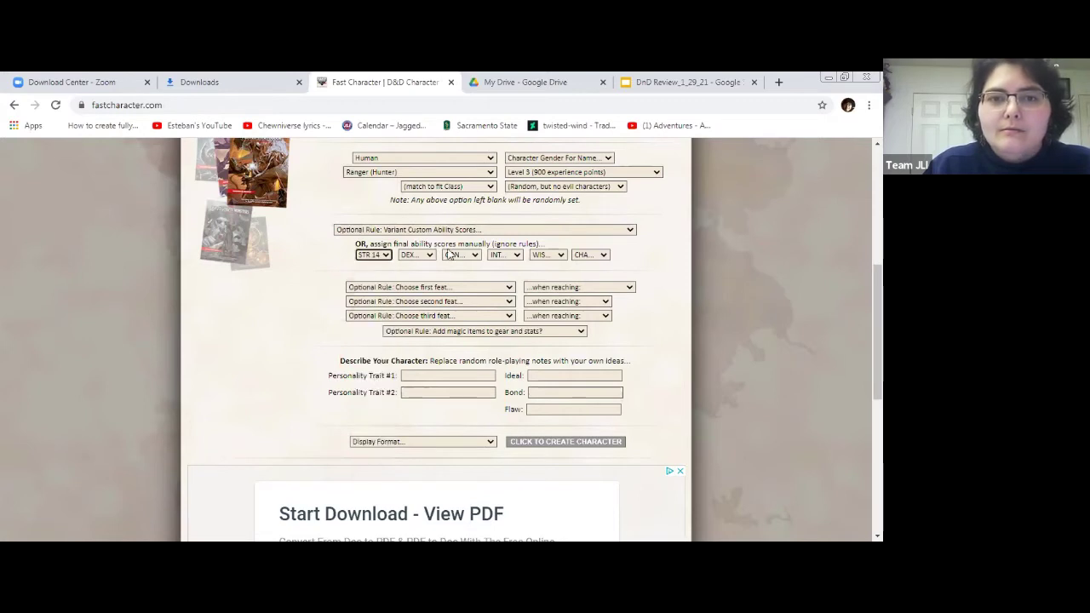
click(417, 255)
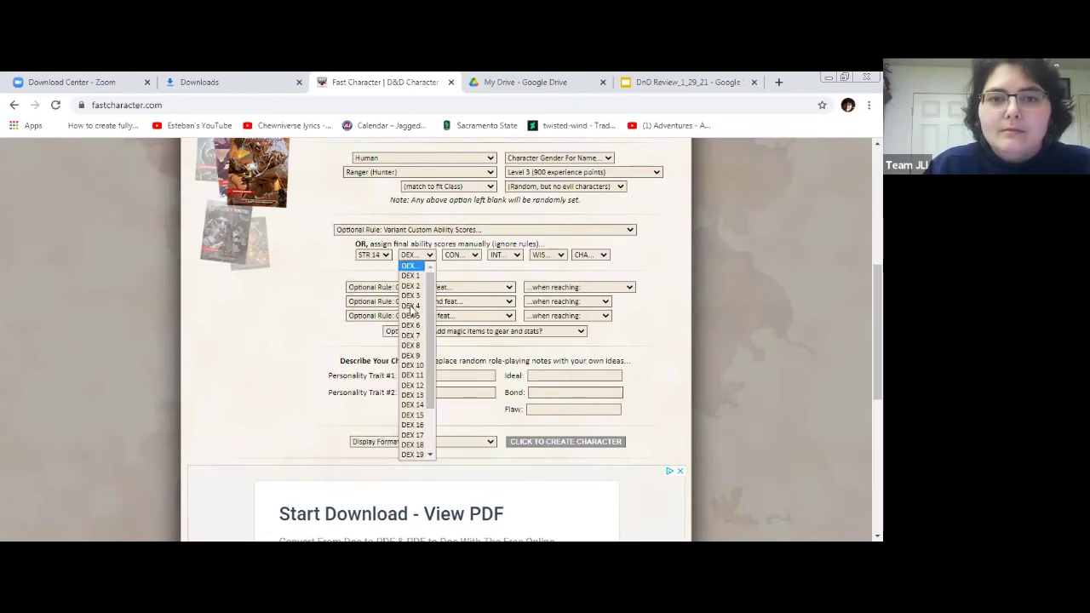
click(413, 374)
Manually assign the character's final Intelligence score as 11 and Constitution score as 13.
click(505, 255)
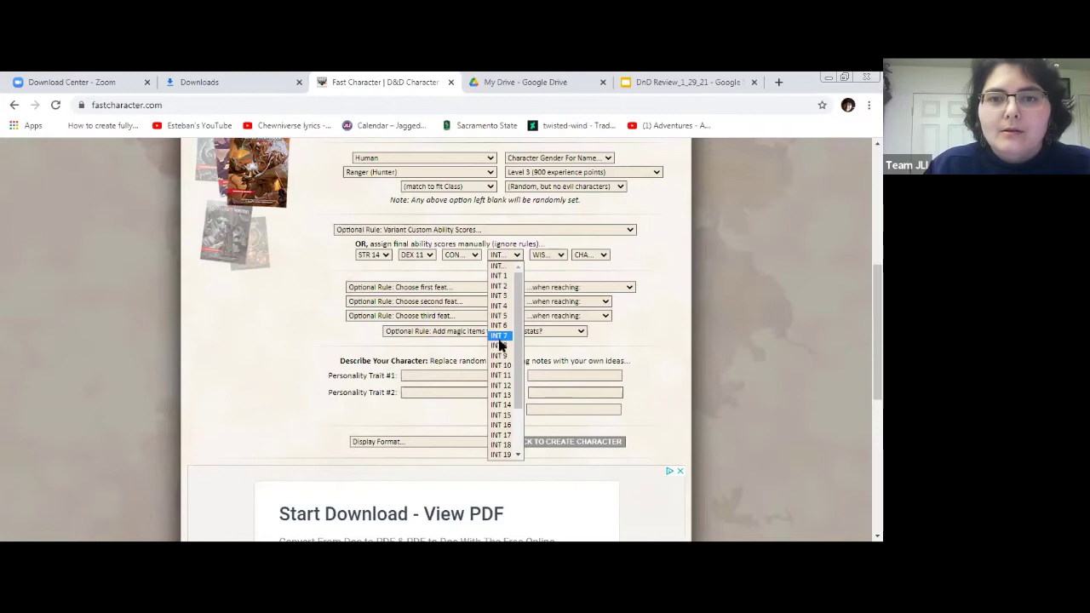
click(474, 273)
click(502, 255)
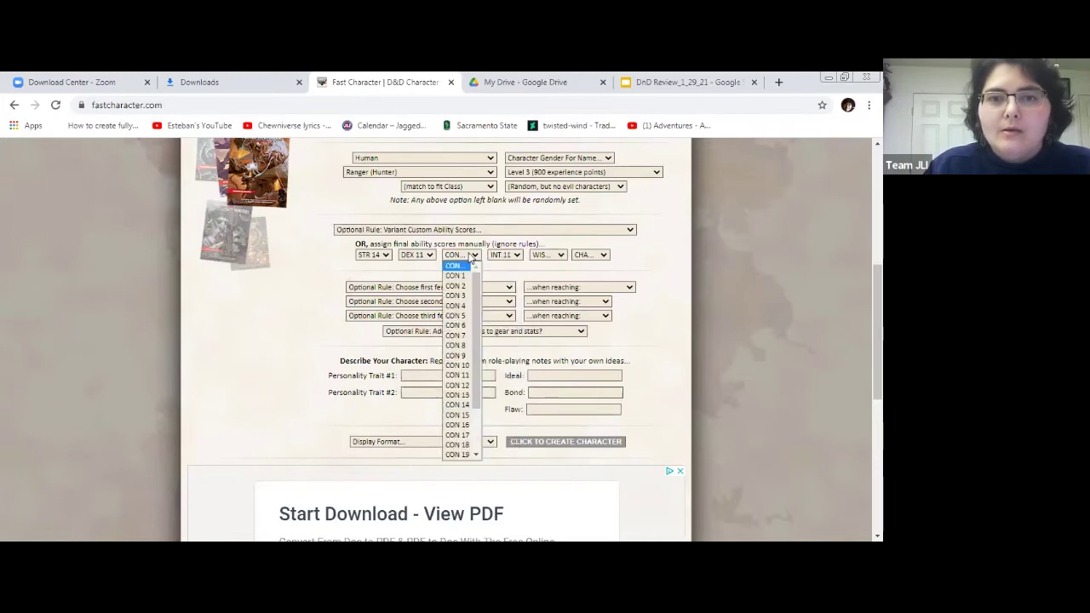
click(461, 393)
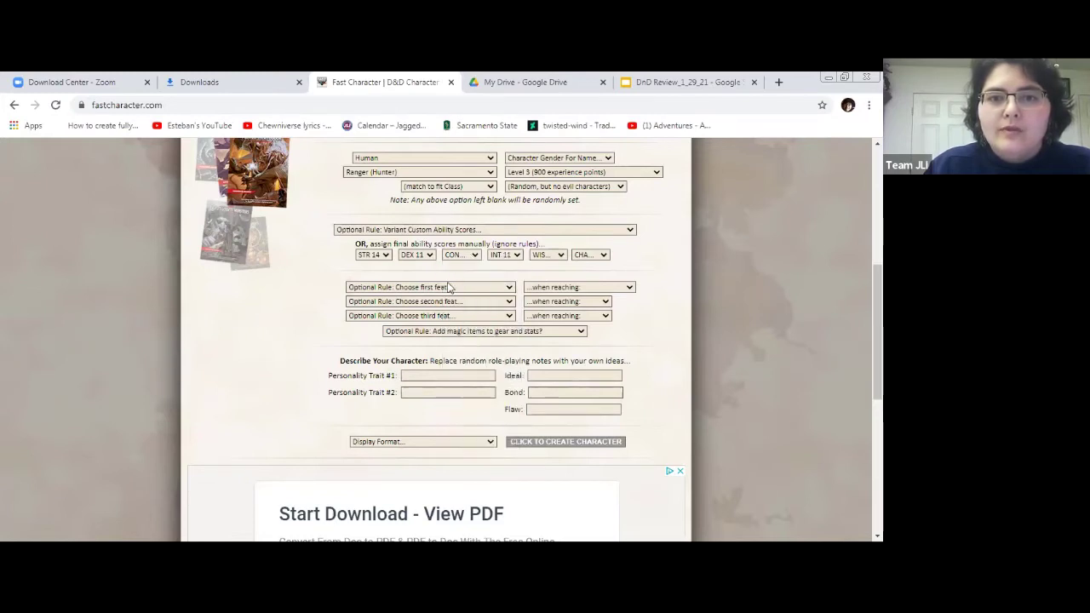
click(459, 254)
click(452, 395)
Manually assign the character's final Wisdom score as 15 and Charisma score as 12.
click(547, 254)
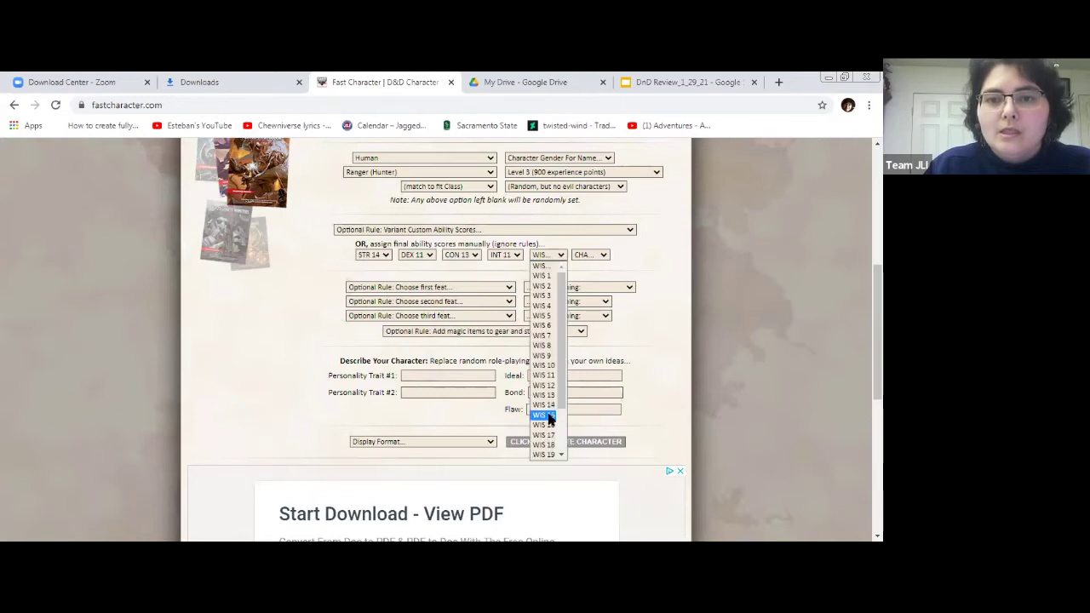
click(541, 415)
click(596, 255)
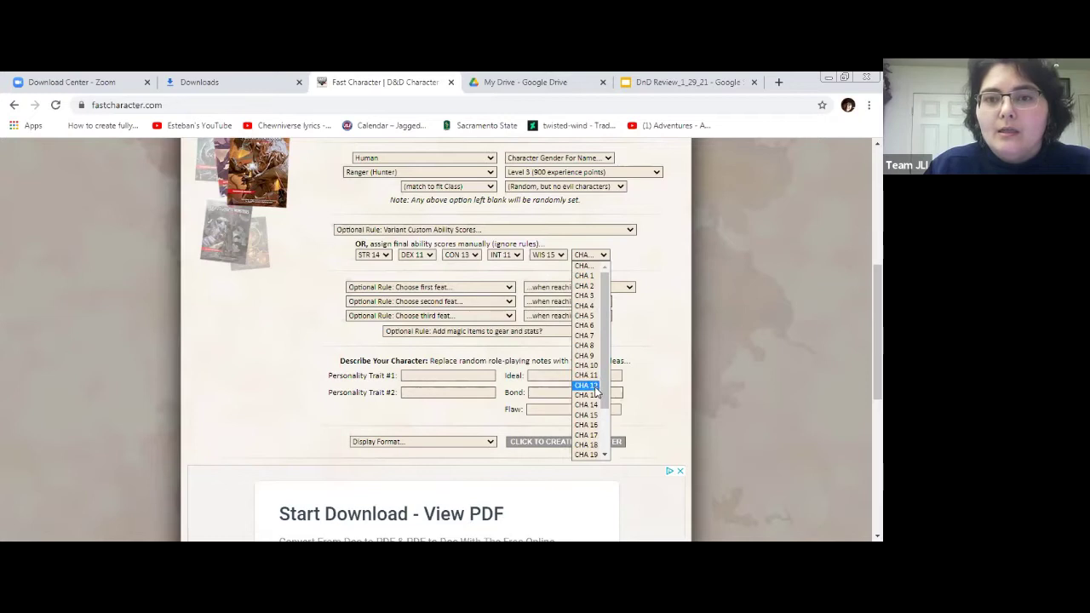
click(592, 385)
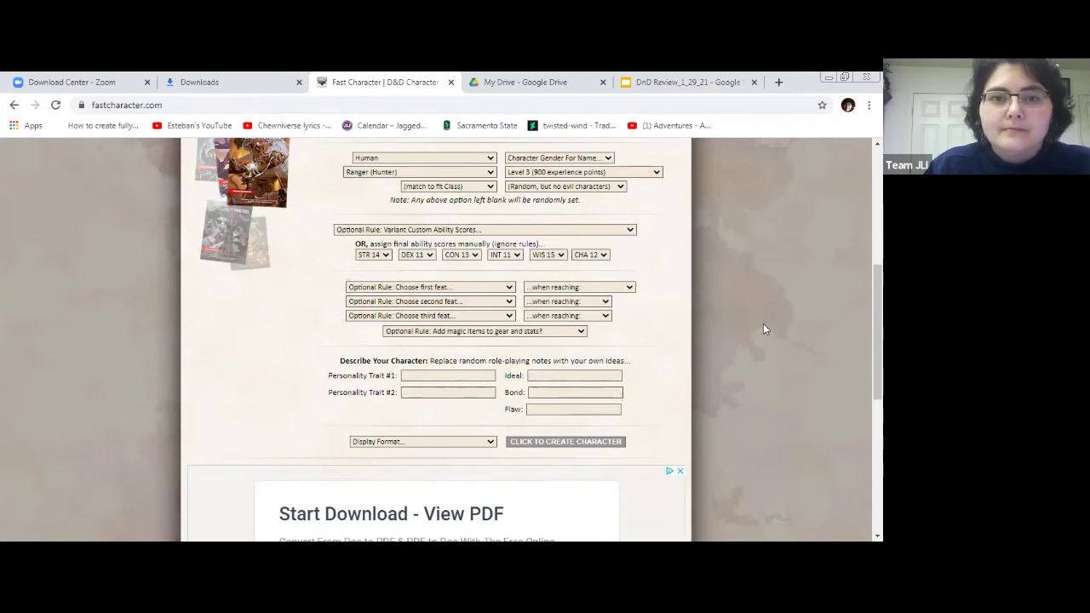
Set the first, second and third optional feats to "None, ignore feat options".
scroll(877, 323, down, 1)
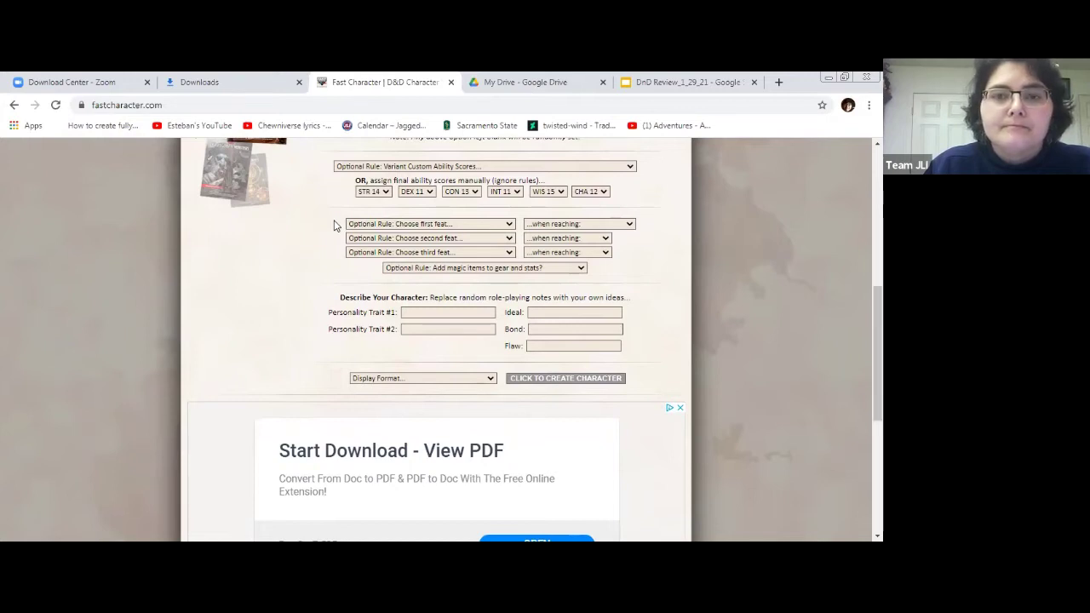
click(510, 225)
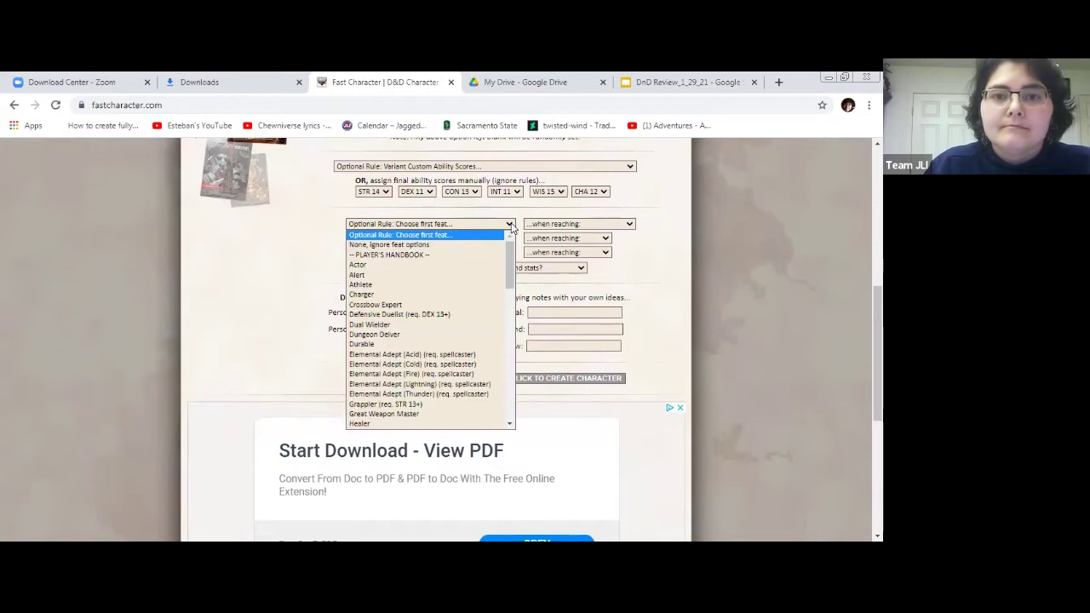
click(511, 226)
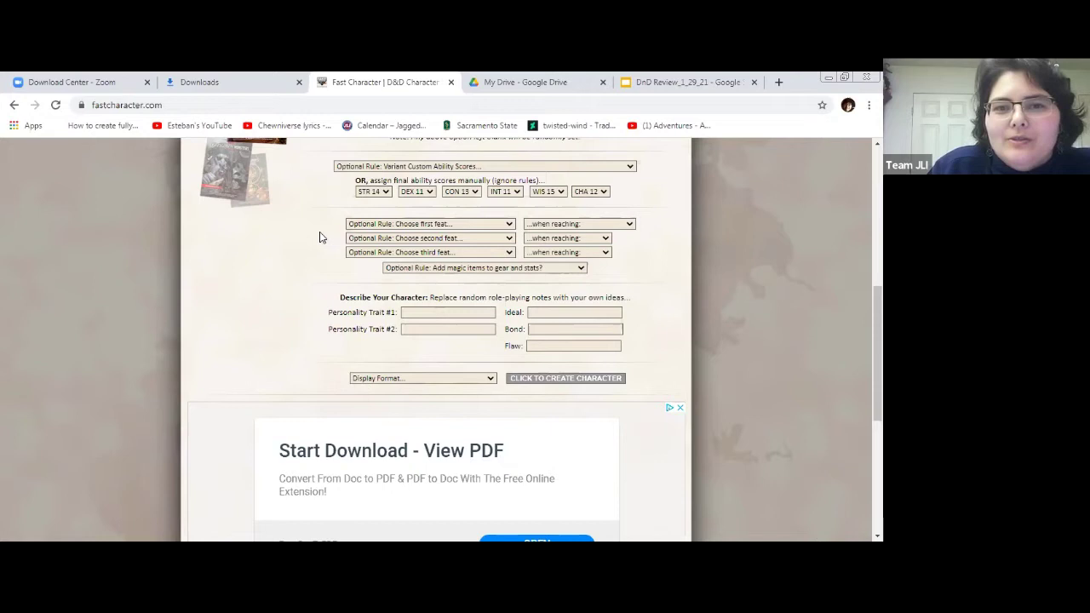
click(508, 227)
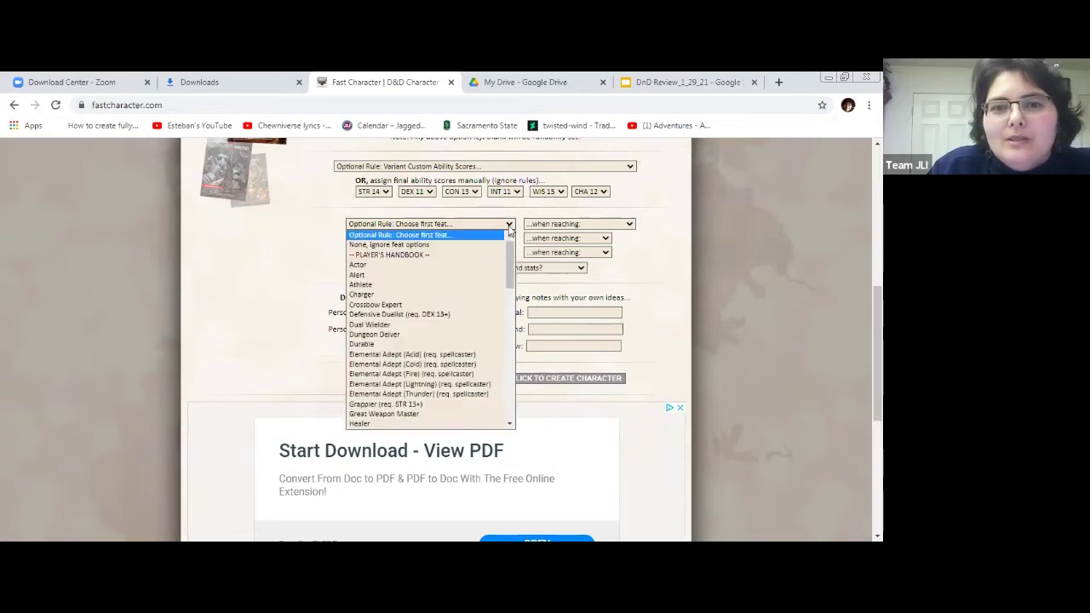
click(383, 246)
click(407, 241)
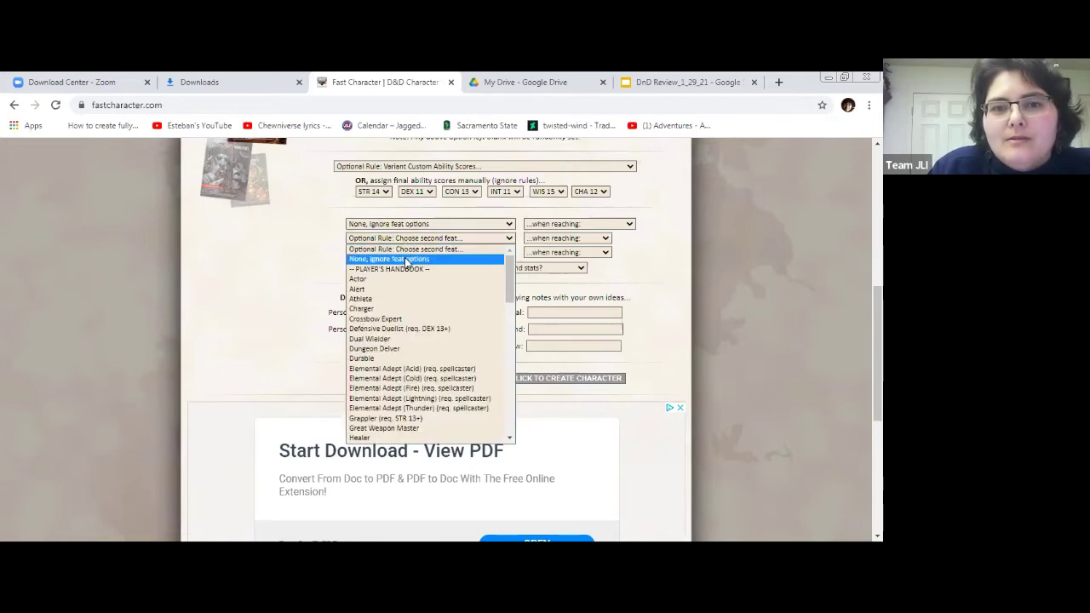
click(406, 262)
click(405, 253)
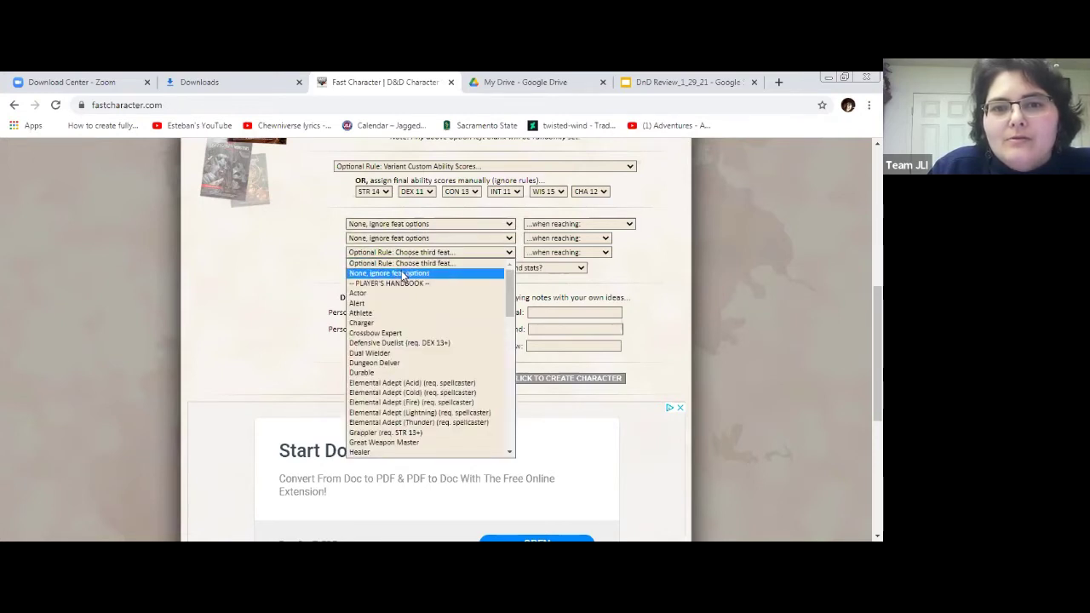
click(402, 274)
Set the optional magic items rule to "No, let DM award separately per the adventure or campaign".
click(318, 274)
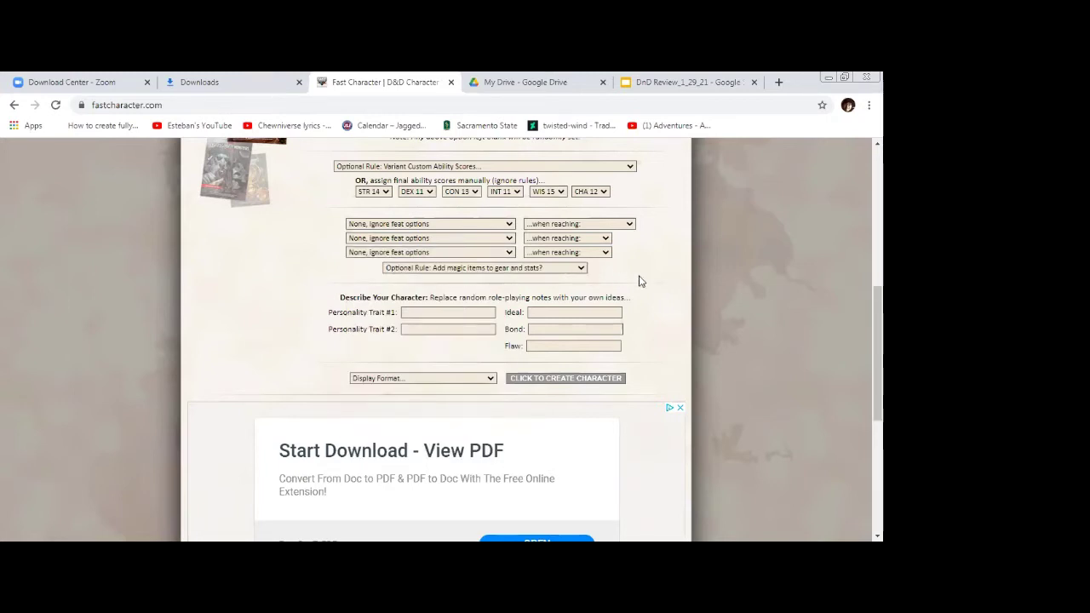
click(582, 269)
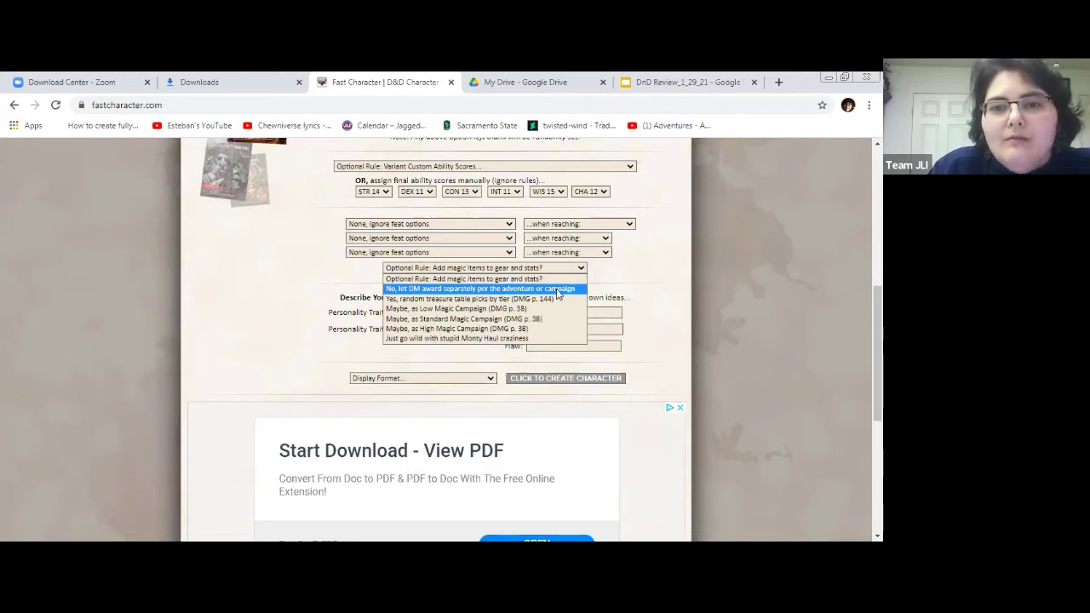
click(558, 290)
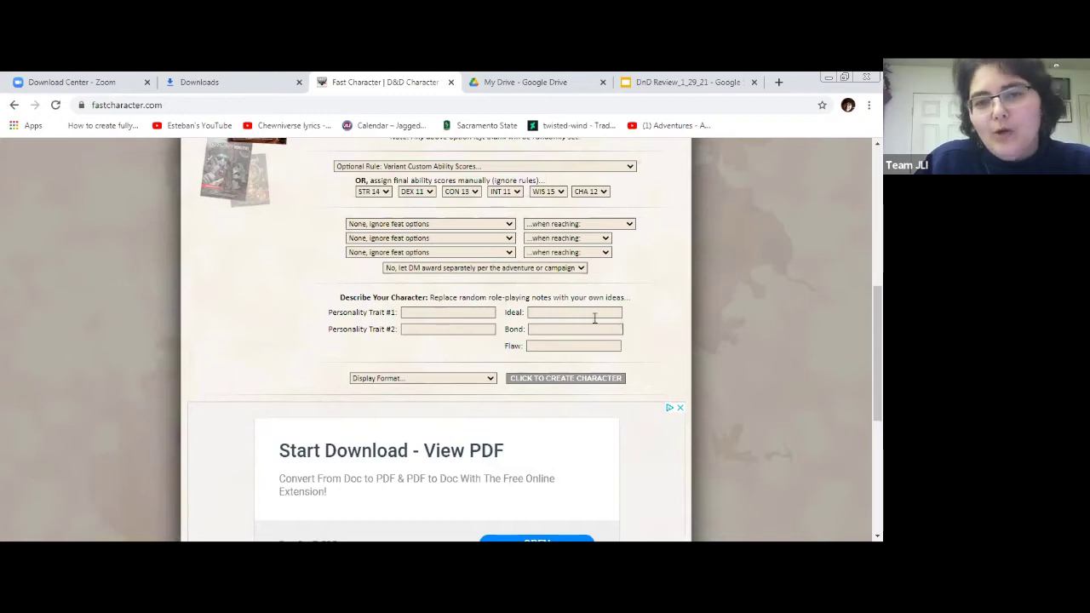
Fill in Personality Trait #1 of the character description with "I'm always humming".
click(466, 312)
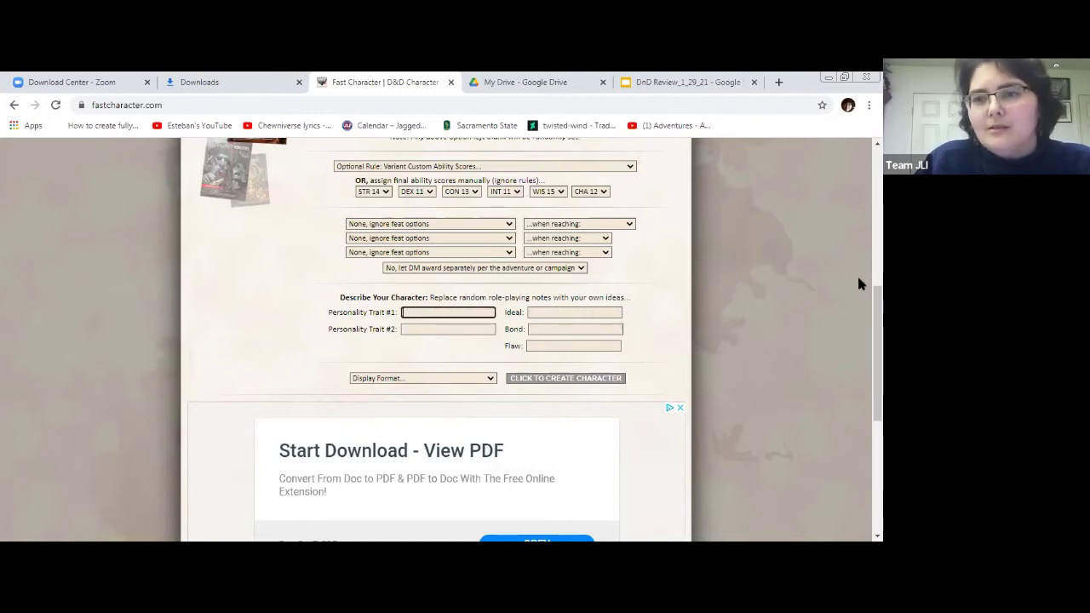
scroll(877, 341, down, 1)
scroll(673, 323, down, 1)
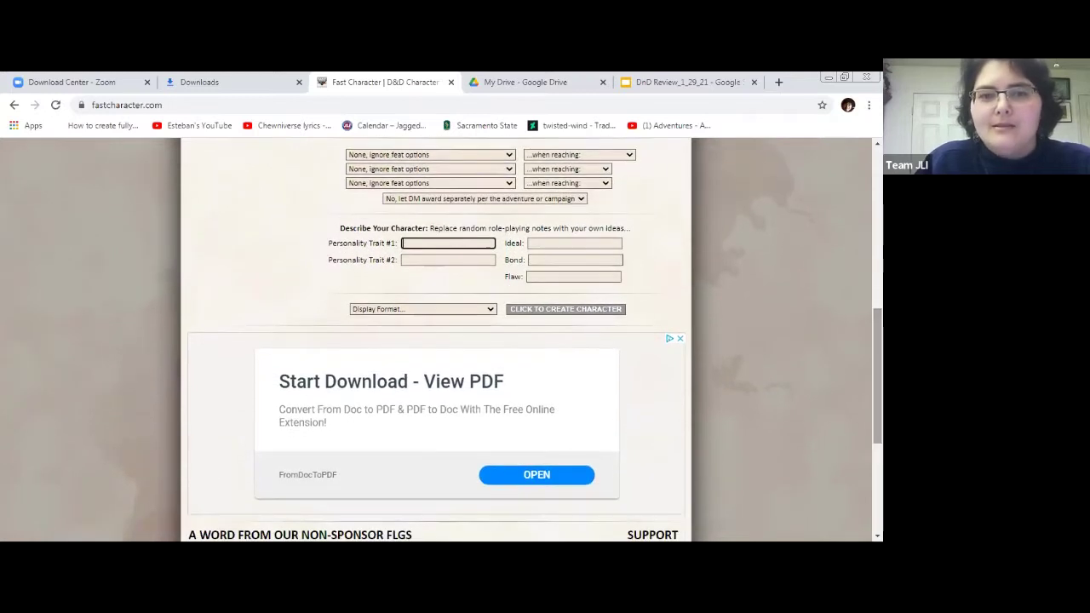
click(764, 308)
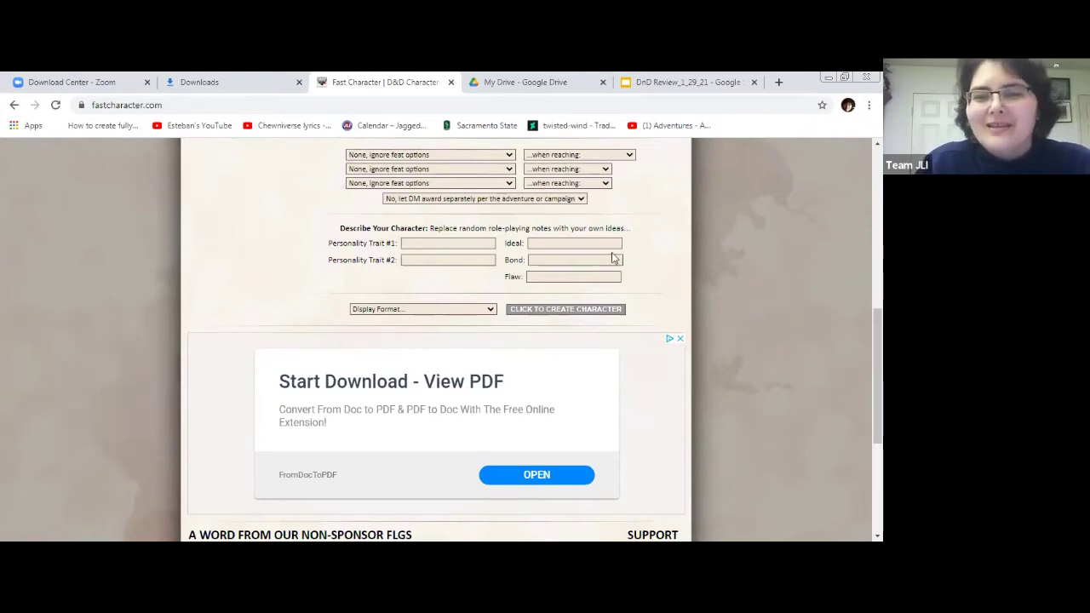
click(460, 244)
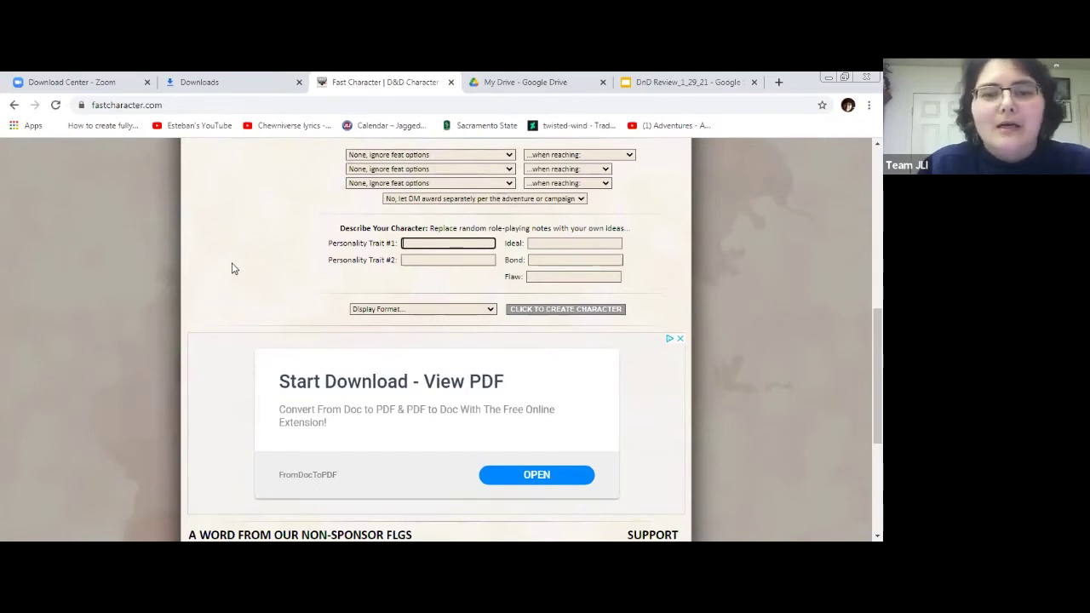
text(I alwa)
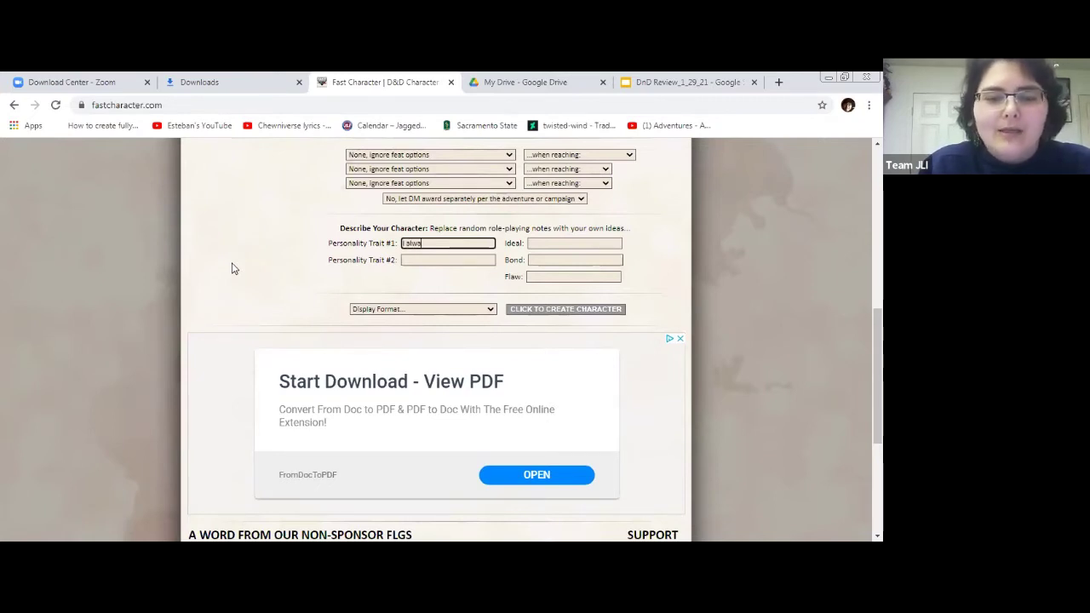
text(ys hu)
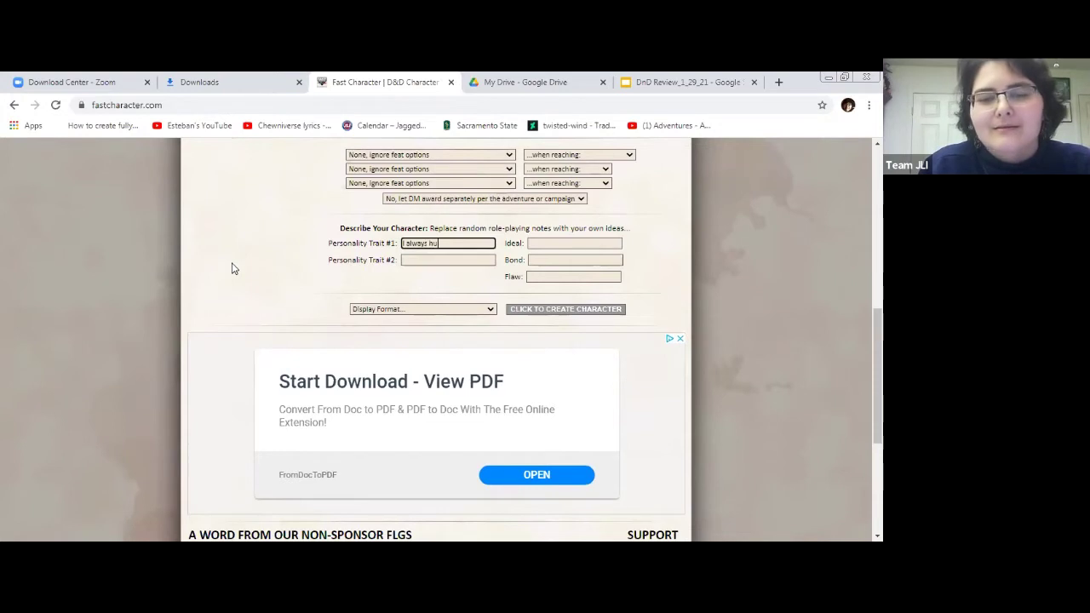
text(mming)
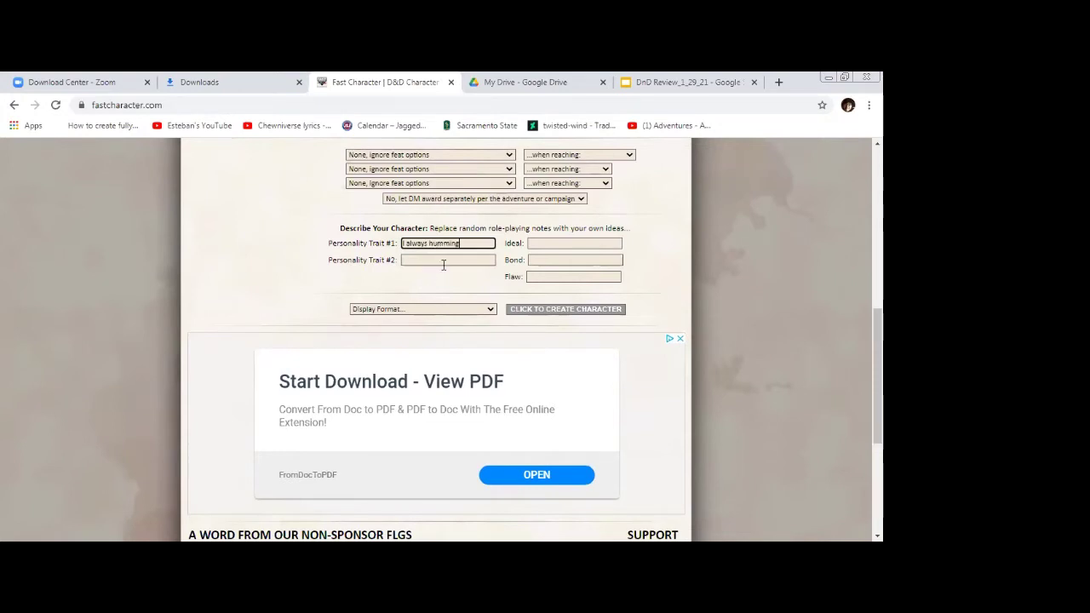
click(442, 262)
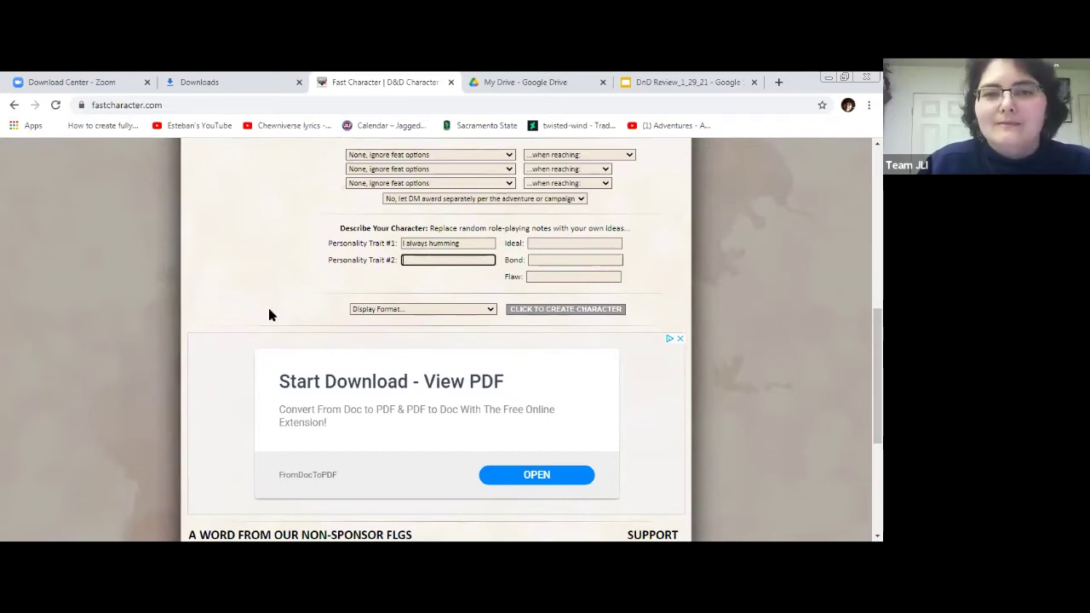
click(403, 243)
text(I'm)
Fill in Personality Trait #2 of the character description with "I like chocolate".
click(487, 259)
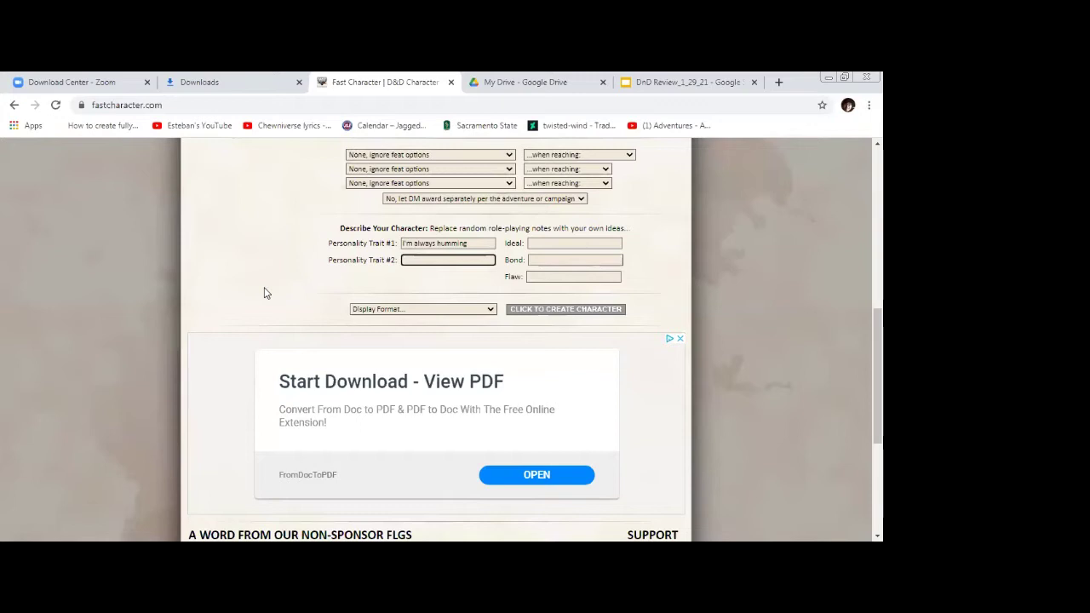
text(I like chocolate)
click(570, 243)
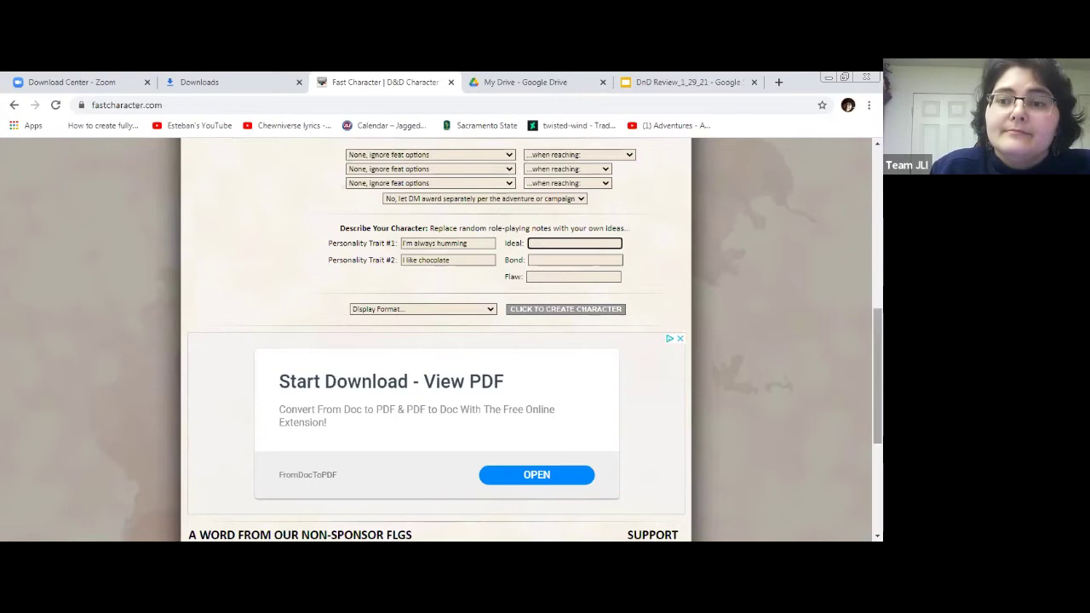
Review the Ideal, Bond and Flaw fields and the surrounding options of the character form.
drag(877, 375, 776, 354)
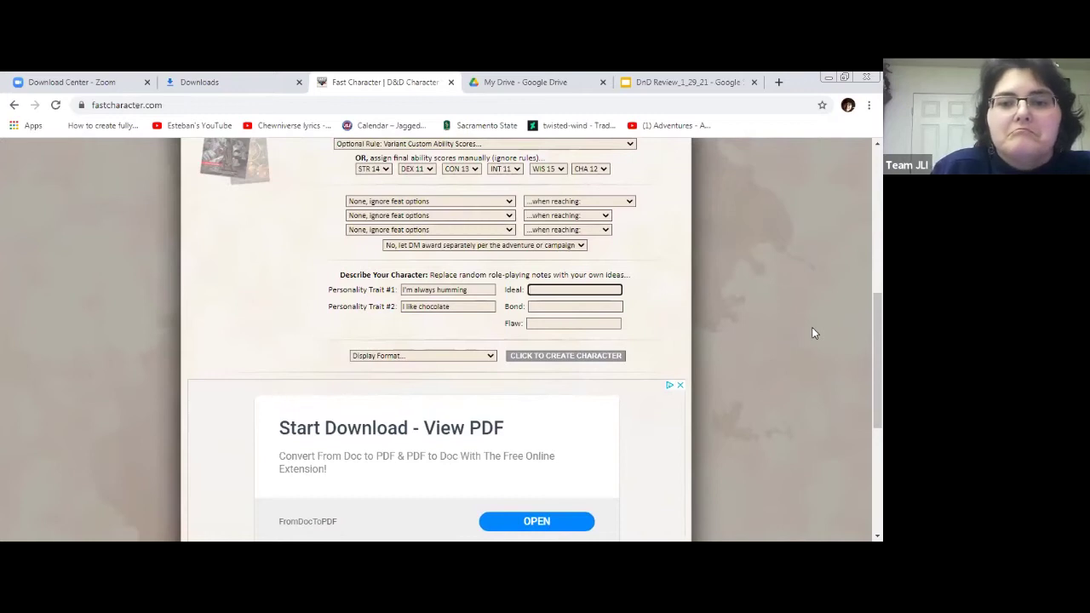
click(580, 304)
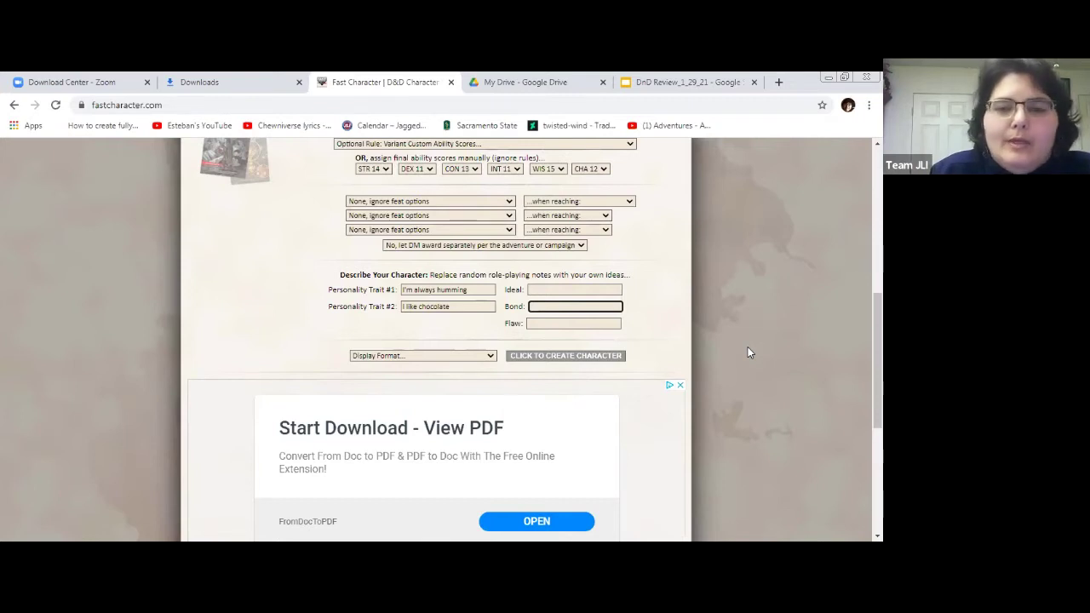
click(583, 322)
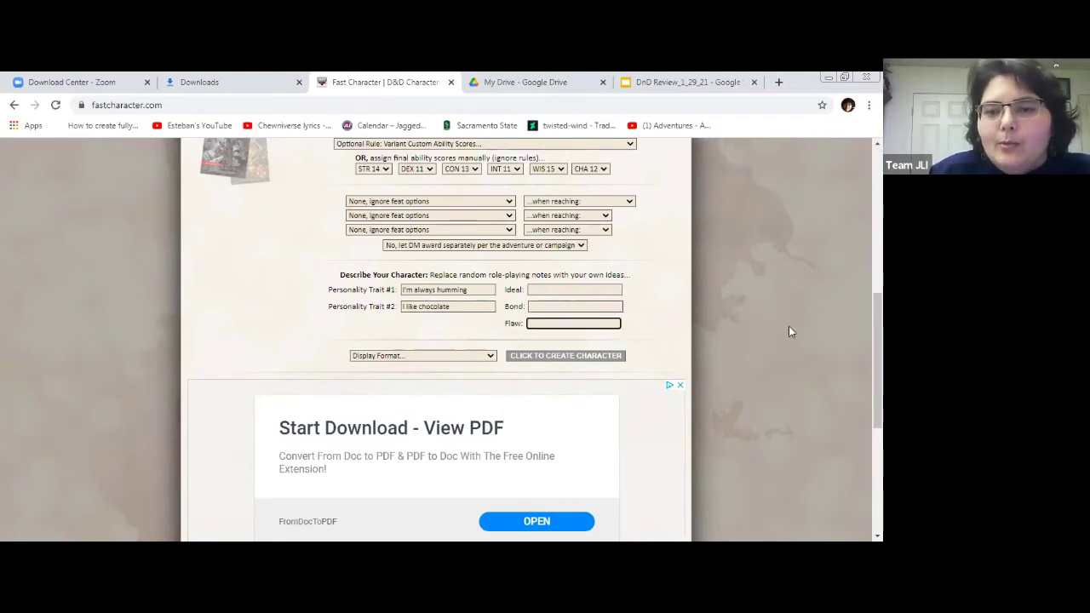
click(877, 357)
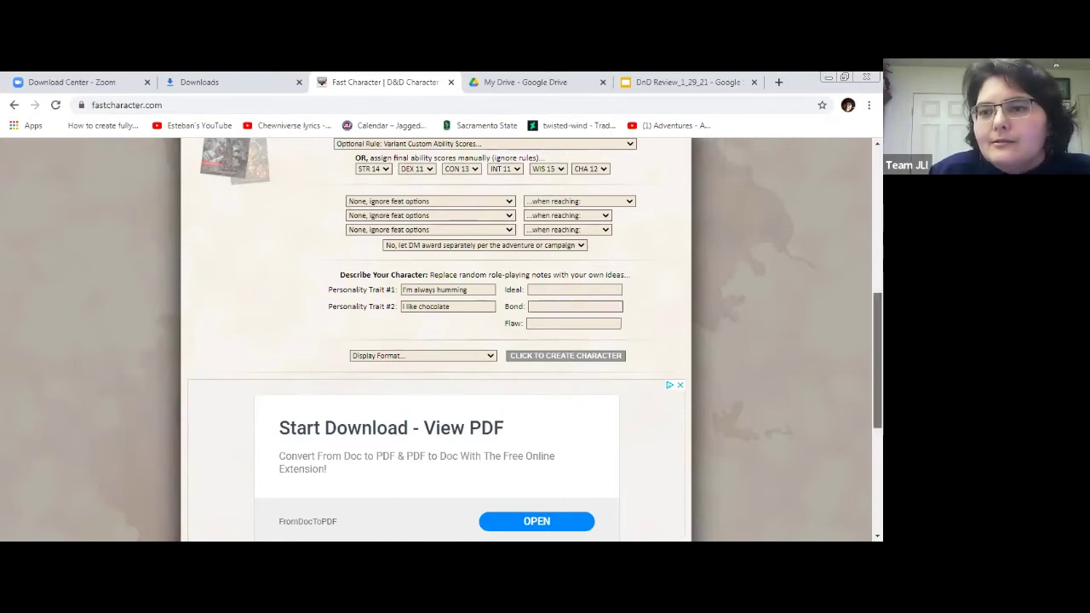
drag(877, 358, 877, 349)
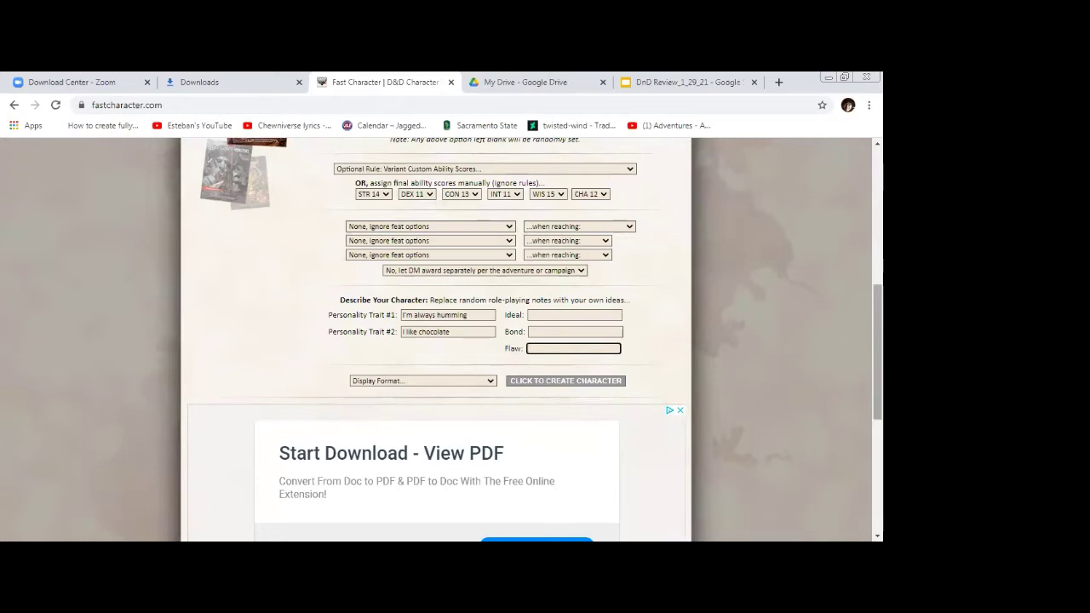
scroll(528, 341, down, 2)
scroll(528, 341, down, 2)
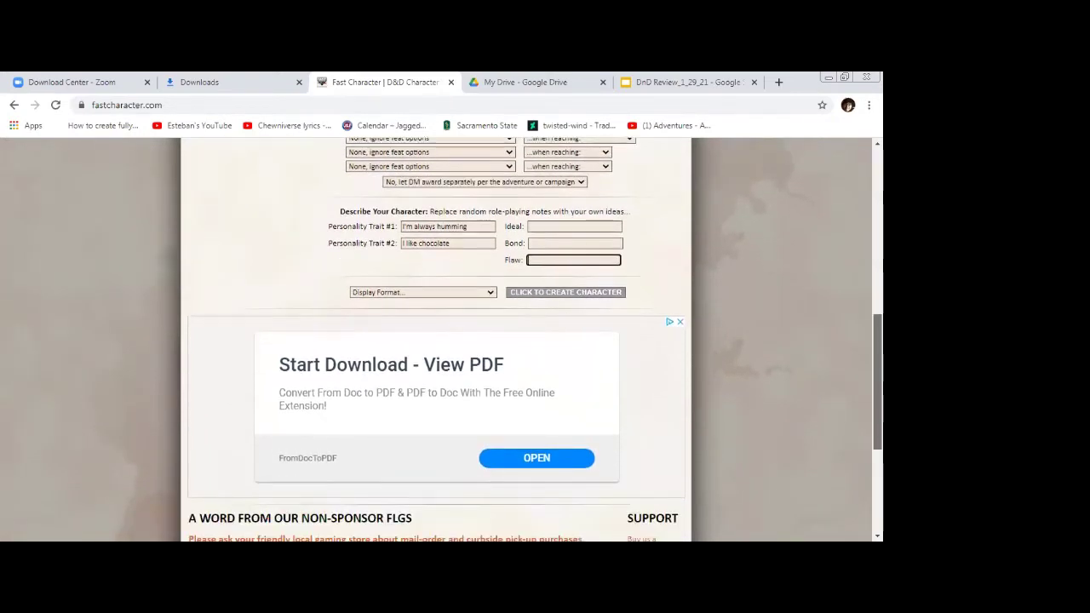
scroll(528, 340, up, 4)
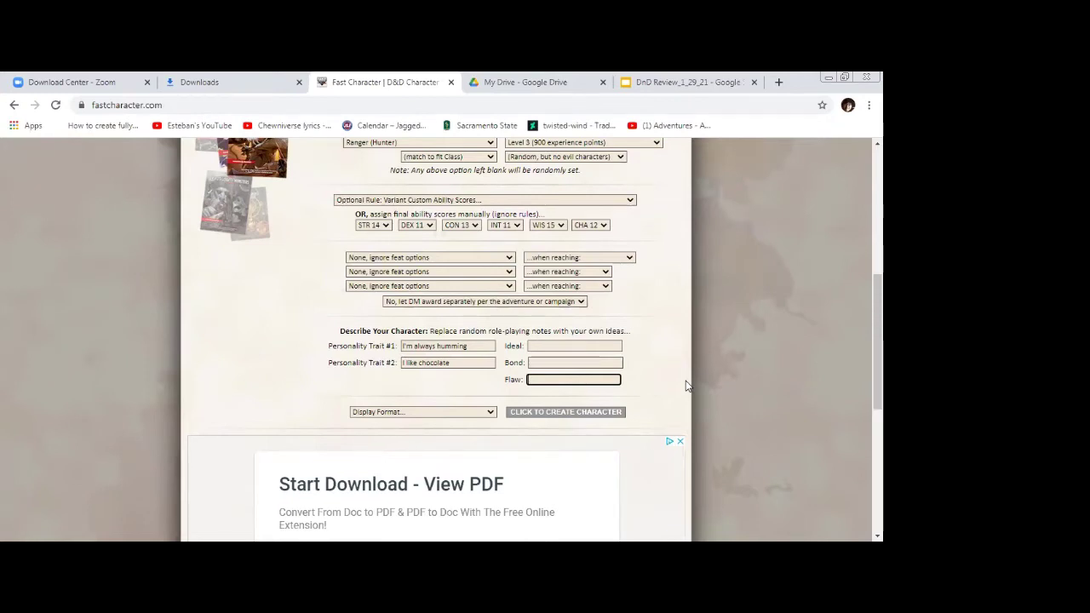
scroll(877, 340, down, 1)
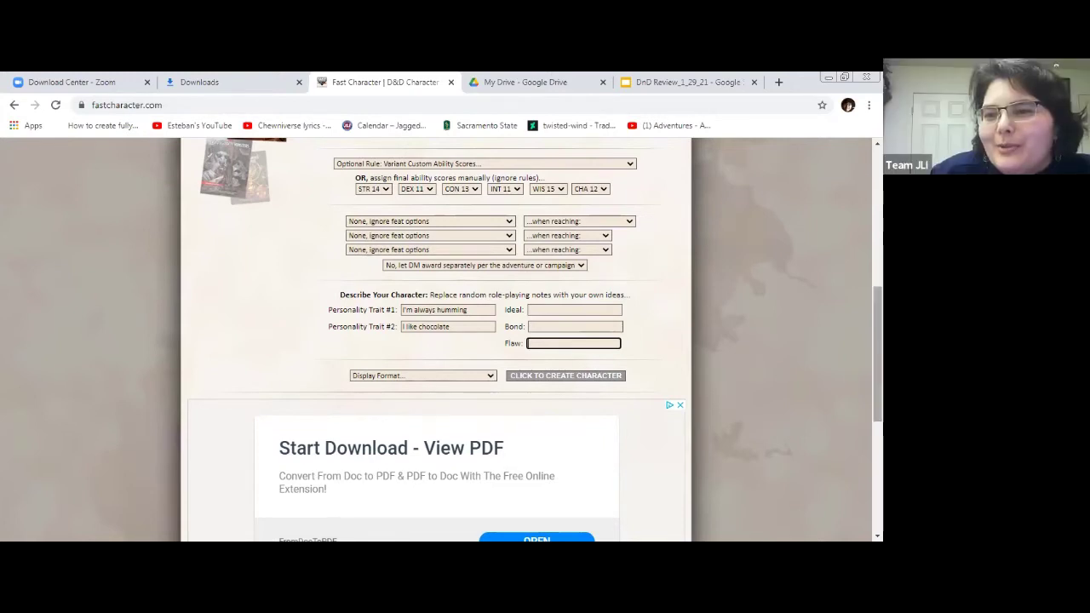
scroll(854, 375, down, 1)
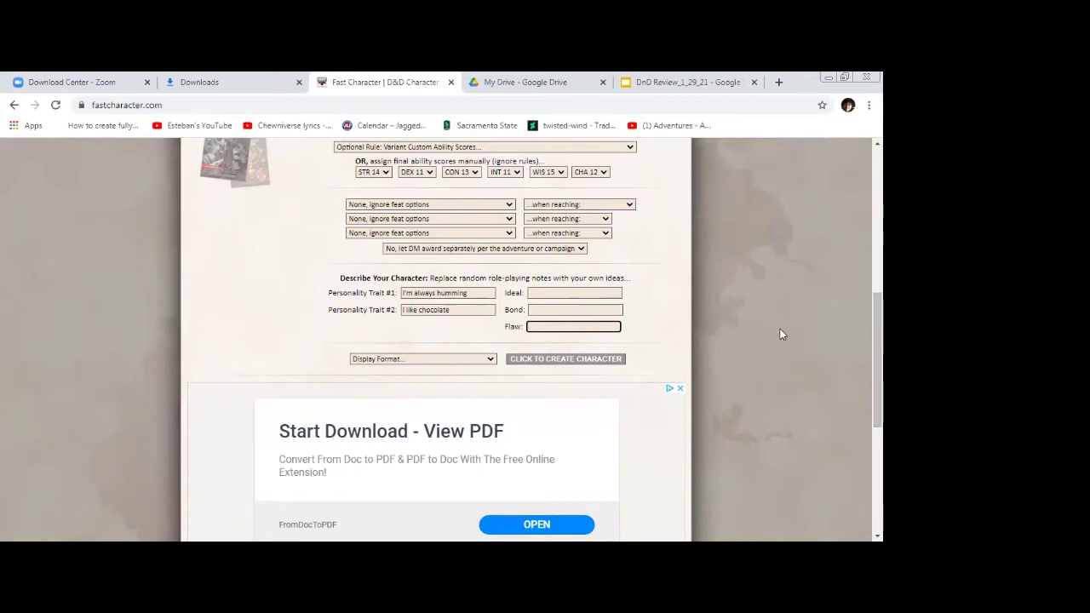
Set the display format to "Color Character Sheet - Portrait" and create the character.
click(488, 359)
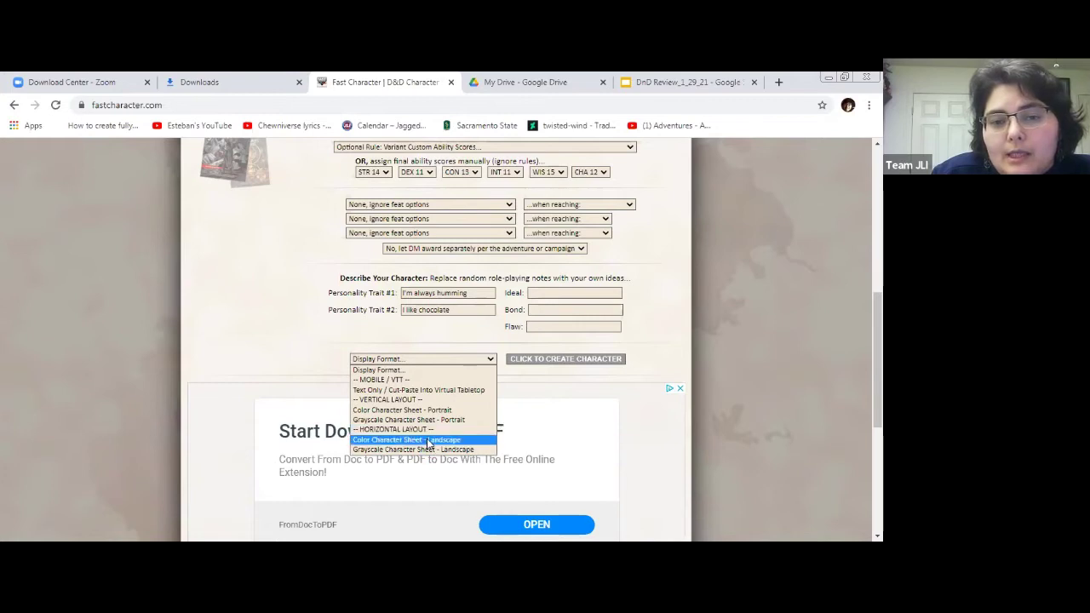
click(390, 412)
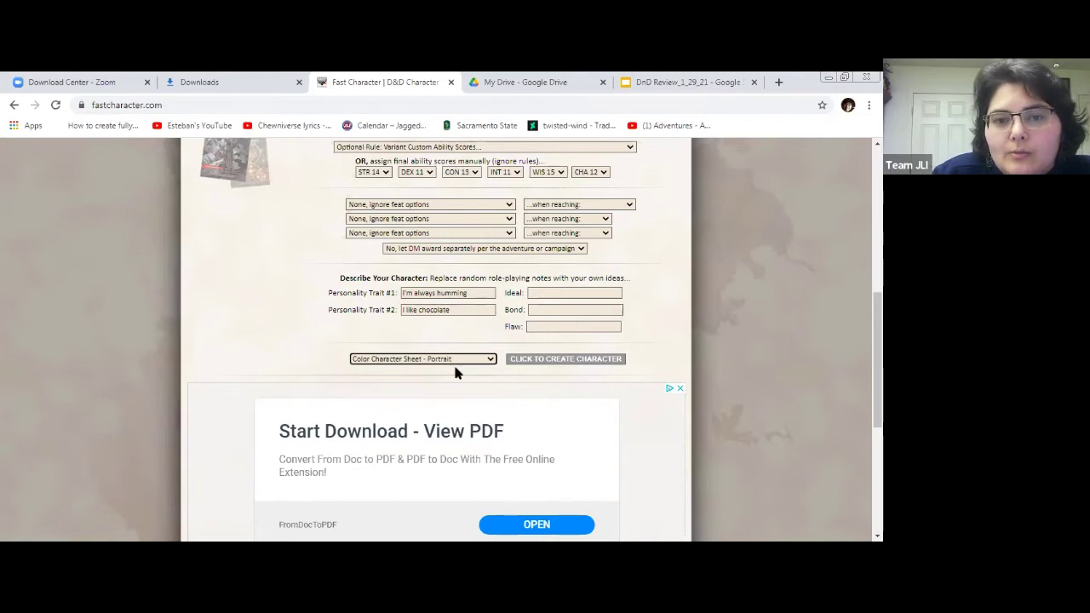
click(563, 359)
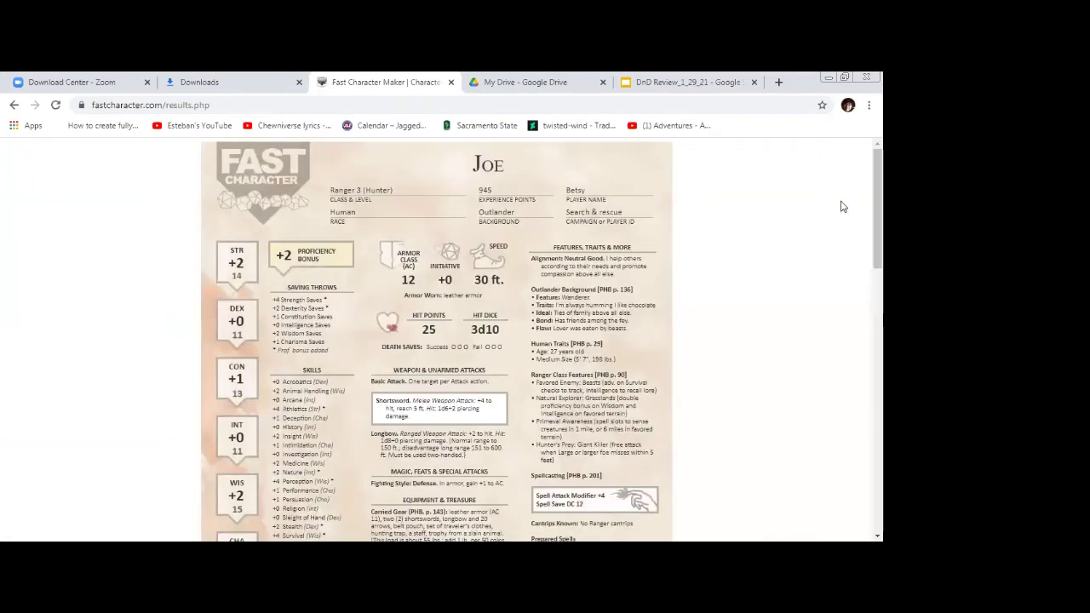
Examine the generated character sheet from the ability scores and attacks down to the prepared spells, proficiencies and encumbrance.
drag(877, 204, 877, 215)
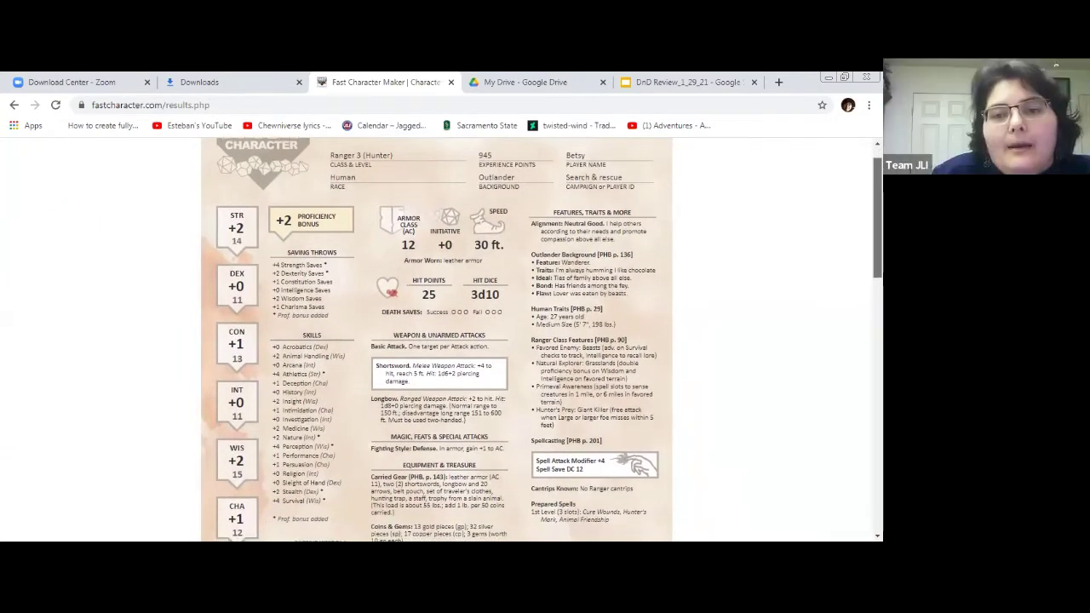
mouse_move(877, 214)
mouse_down()
mouse_move(877, 288)
mouse_move(877, 224)
mouse_up()
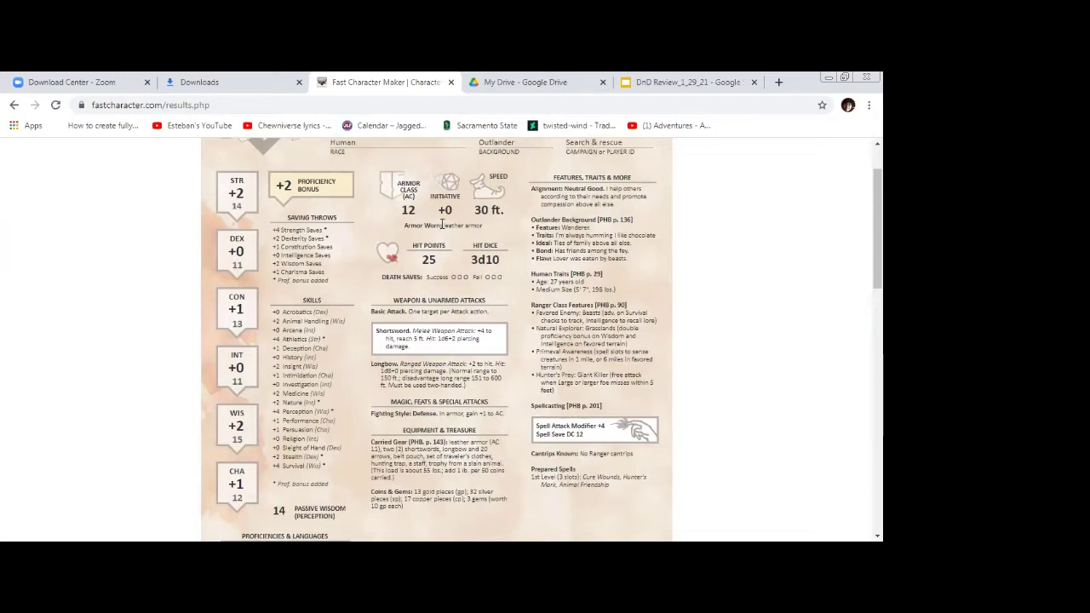
scroll(877, 226, up, 1)
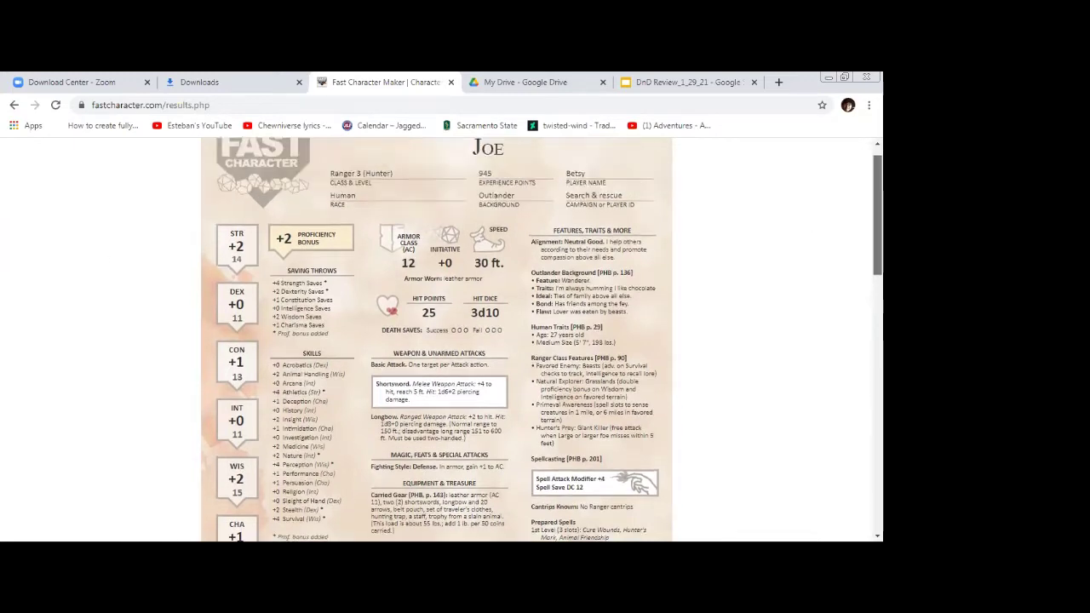
scroll(803, 209, down, 1)
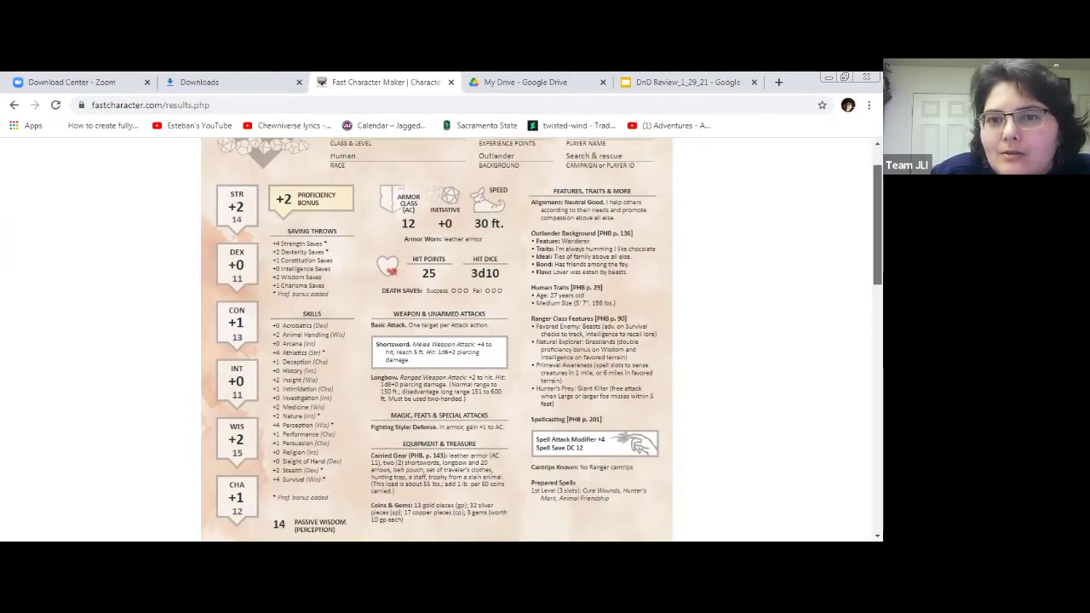
scroll(877, 222, up, 1)
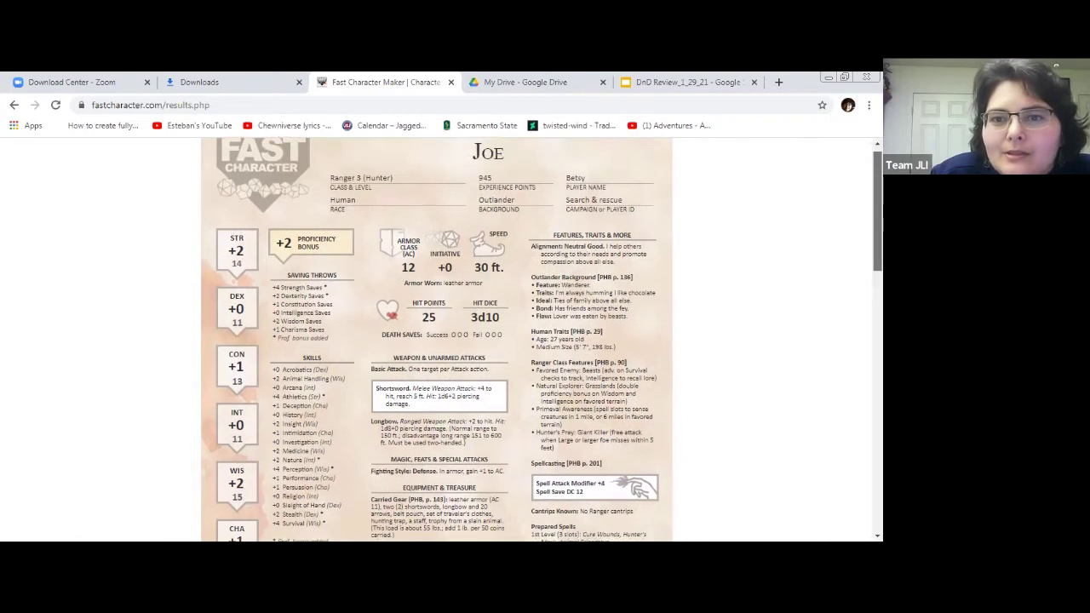
scroll(541, 341, down, 3)
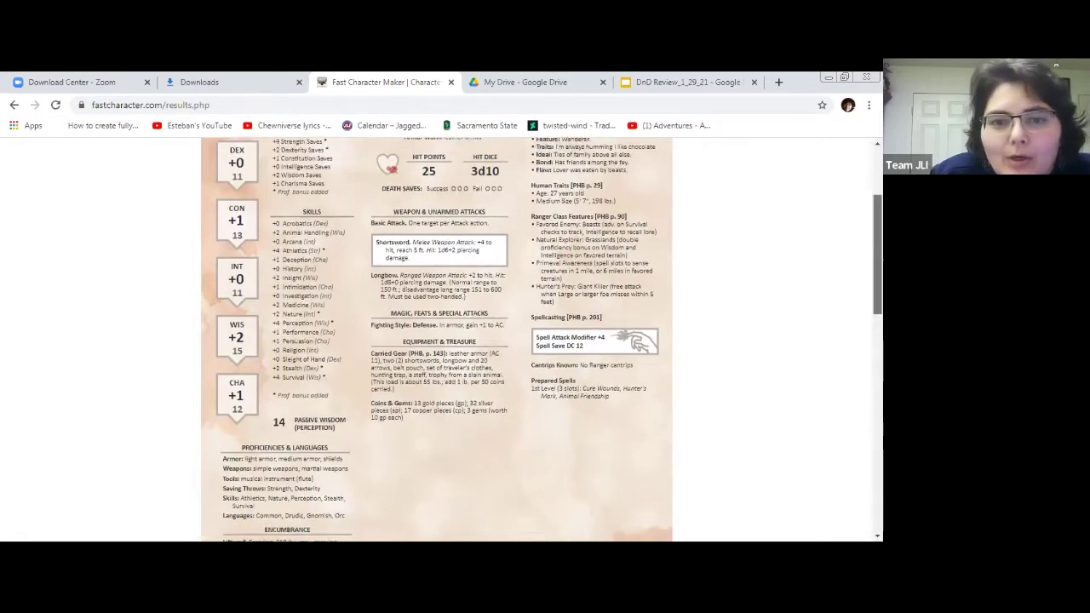
scroll(542, 340, down, 2)
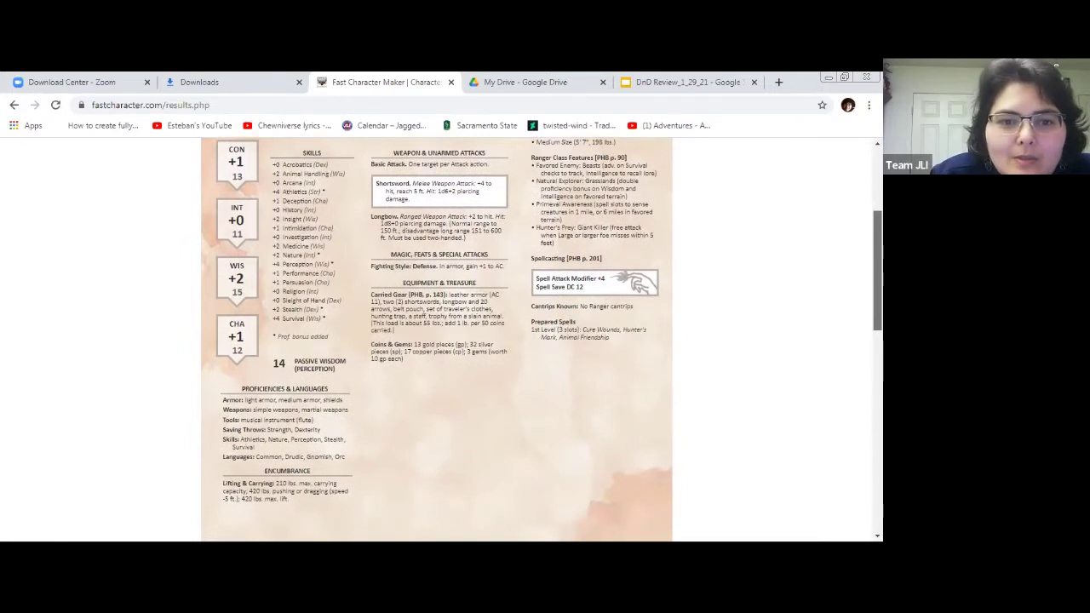
scroll(542, 341, down, 1)
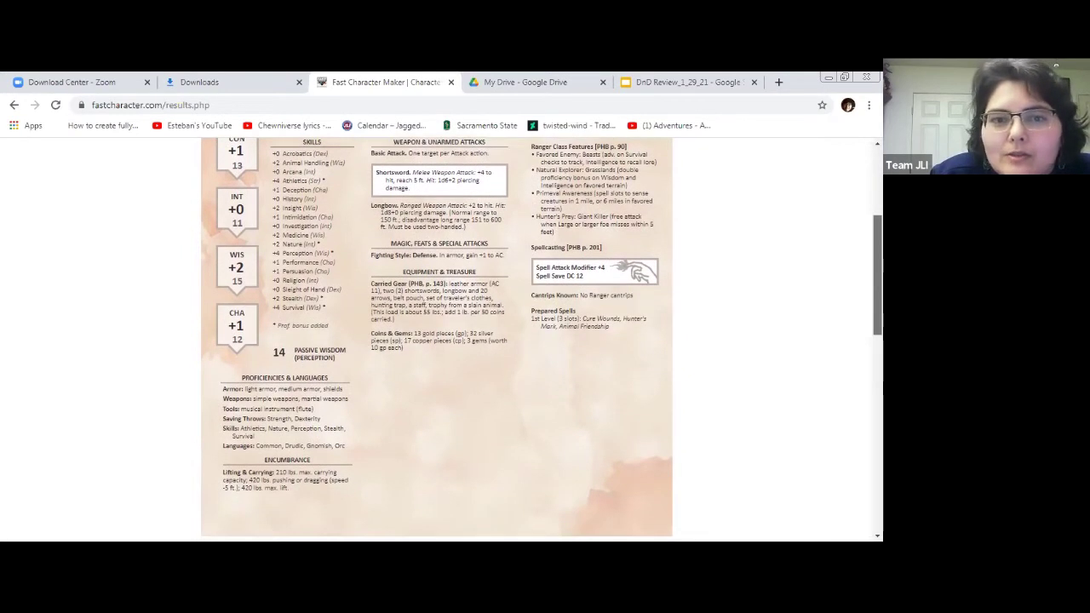
scroll(542, 341, up, 1)
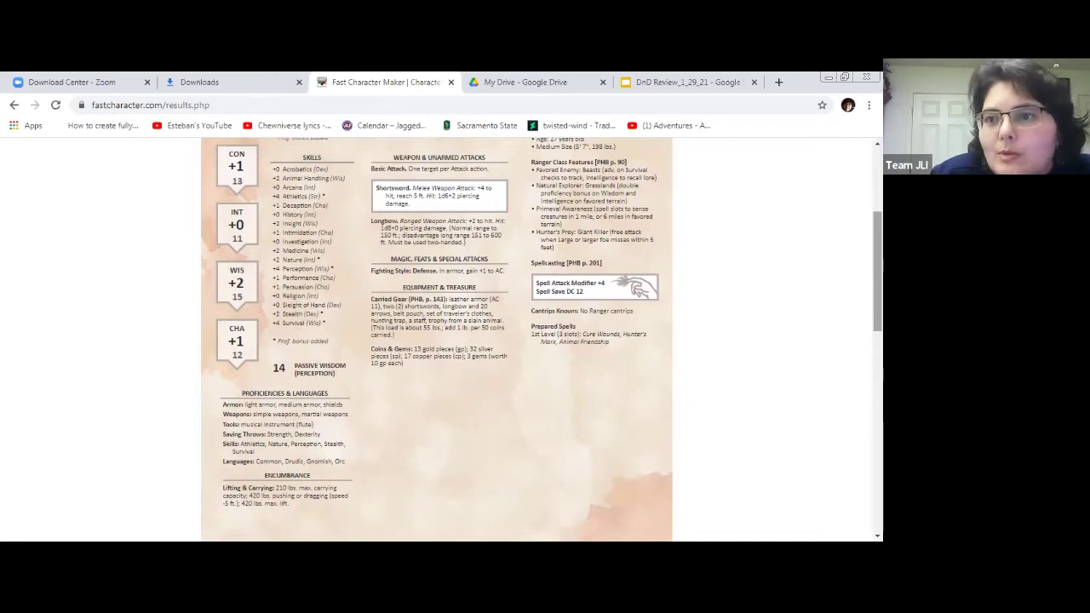
scroll(543, 339, up, 3)
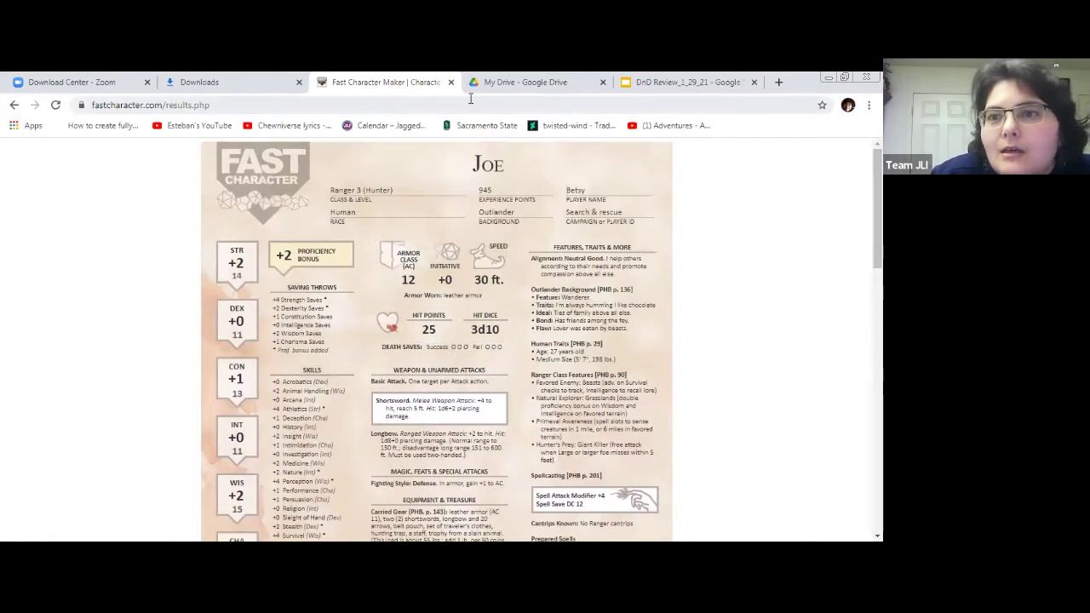
Search the web in a new tab for "dnd 5e hunter's mark" and read the spell's attributes in the Roll20 Compendium.
click(778, 82)
text(dnd)
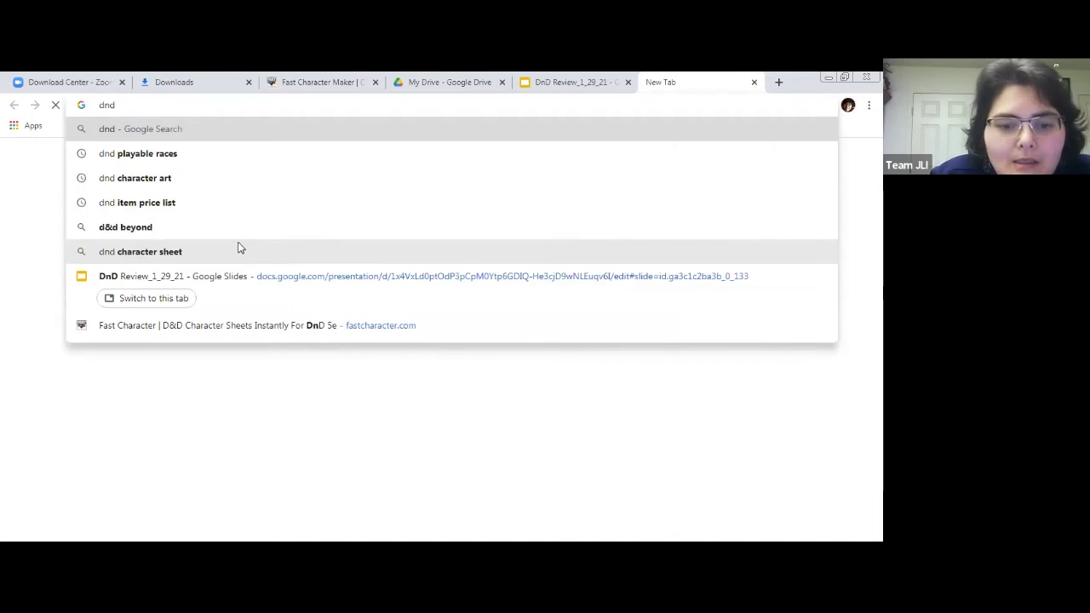
text( 5e)
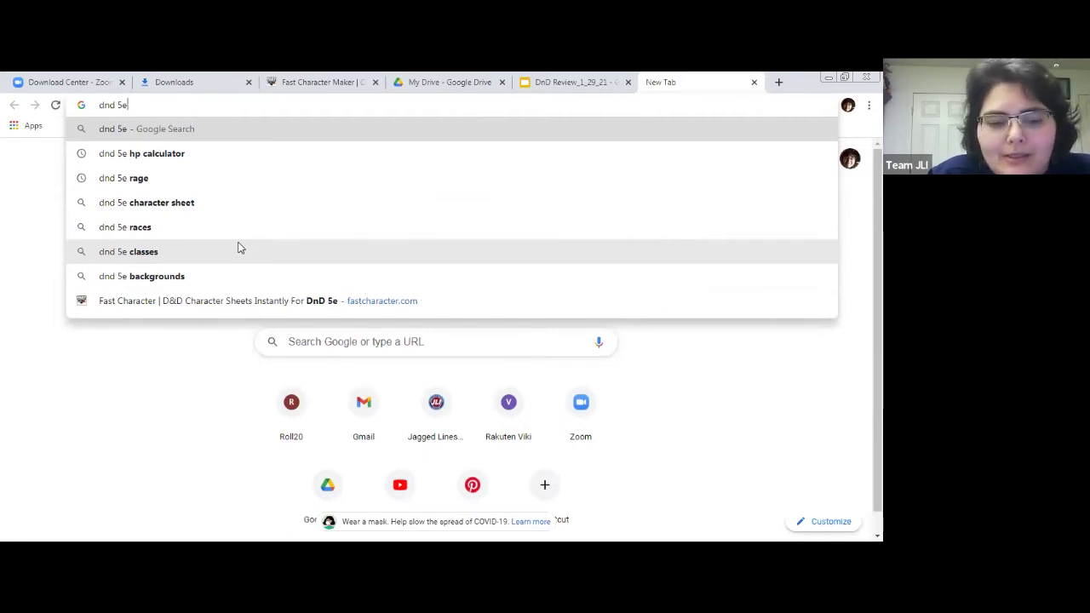
text(hunter's mark)
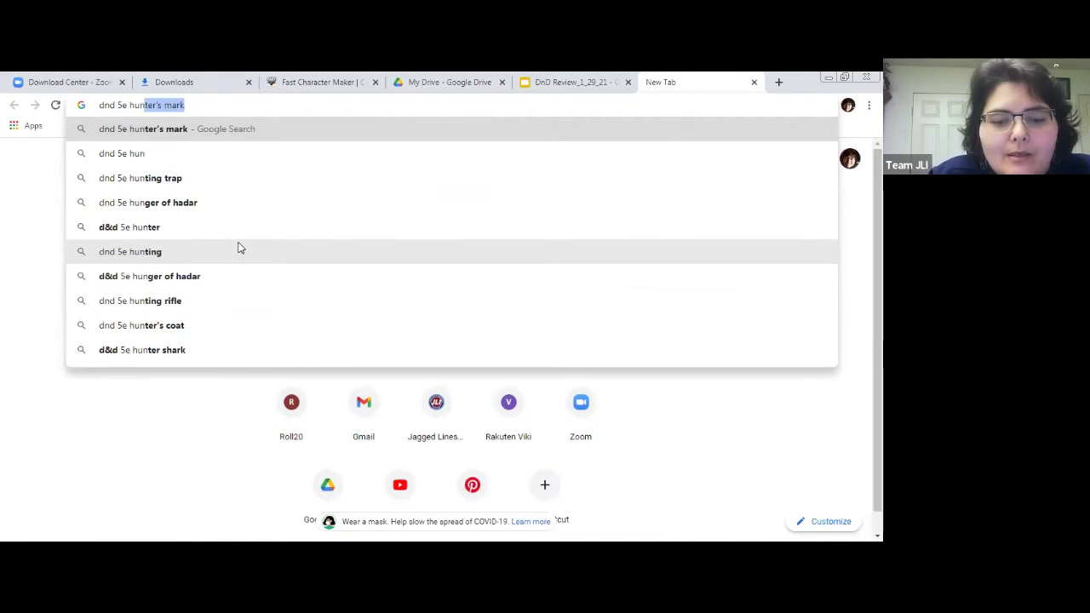
key(Return)
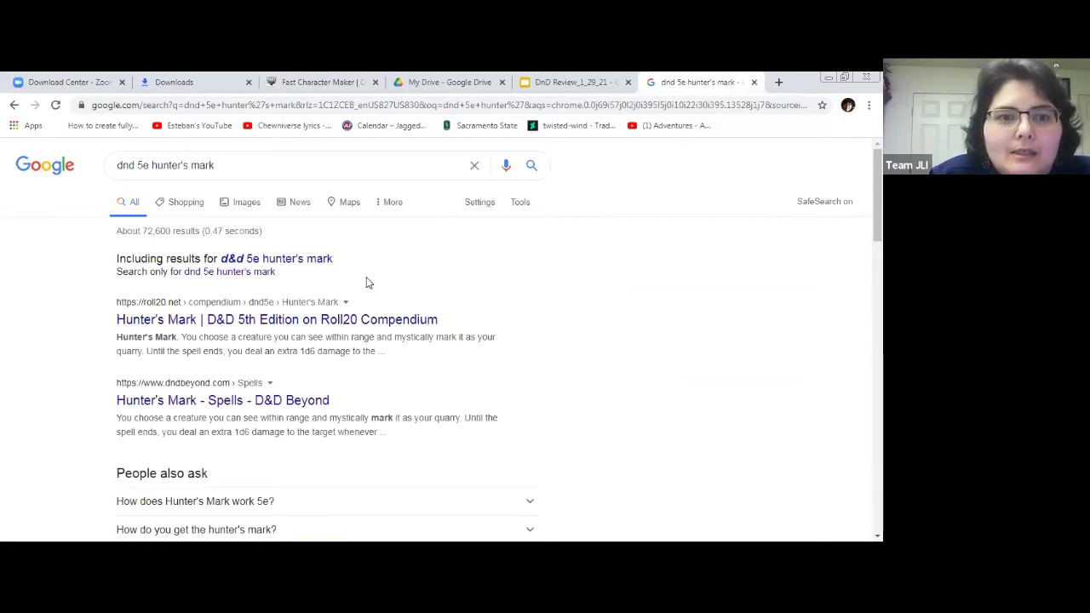
click(271, 323)
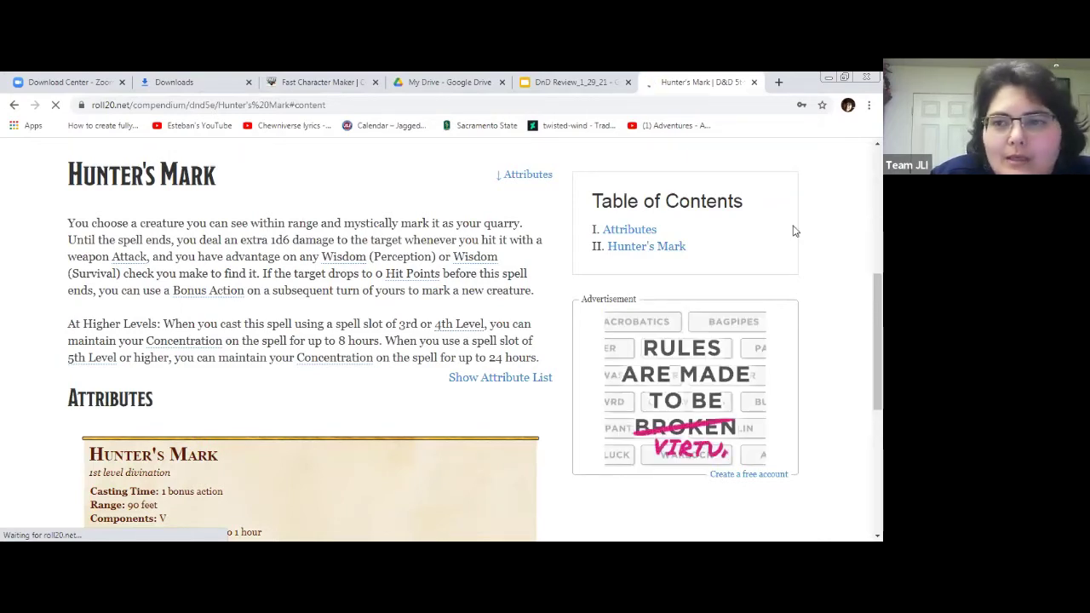
drag(877, 340, 877, 404)
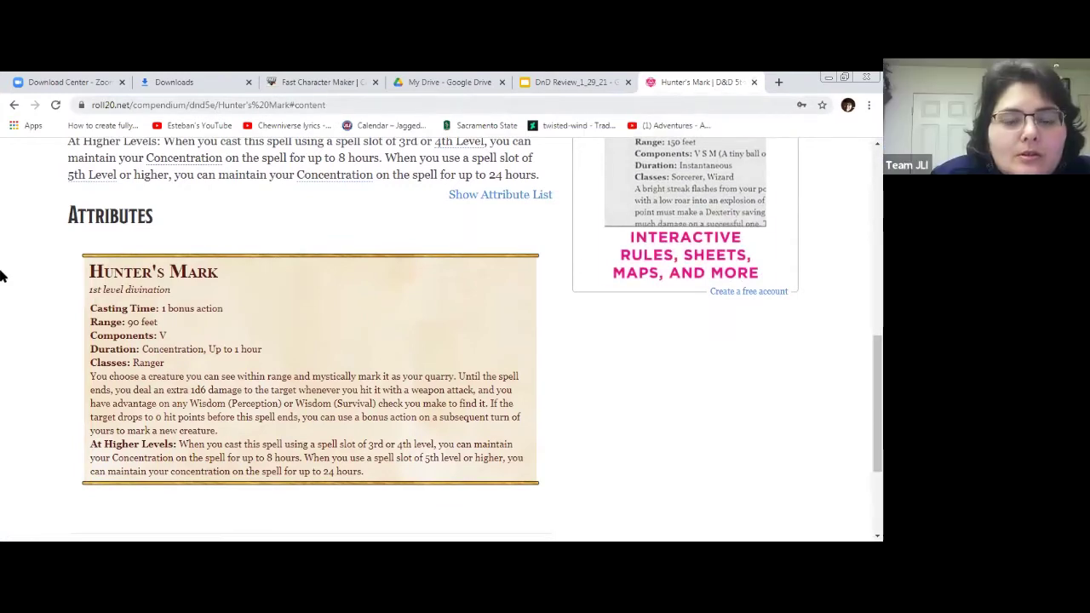
Replace the Hunter's Mark page with the Google home page in the same tab.
key(ctrl+l)
text(goog)
key(Return)
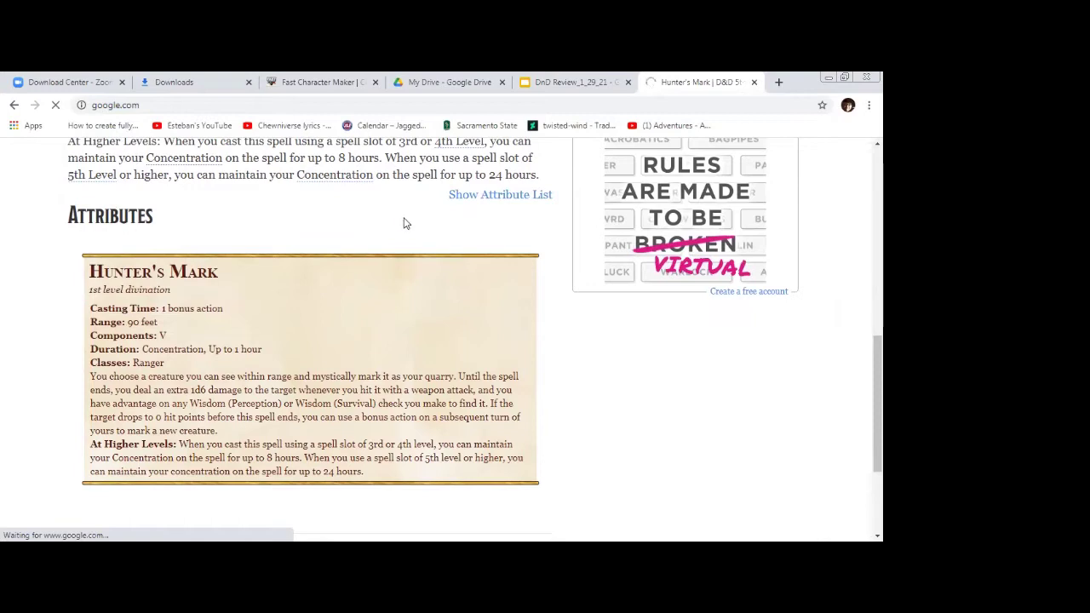
Return to the generated Fast Character sheet and review its skills, attacks, equipment, class features and spells.
click(573, 83)
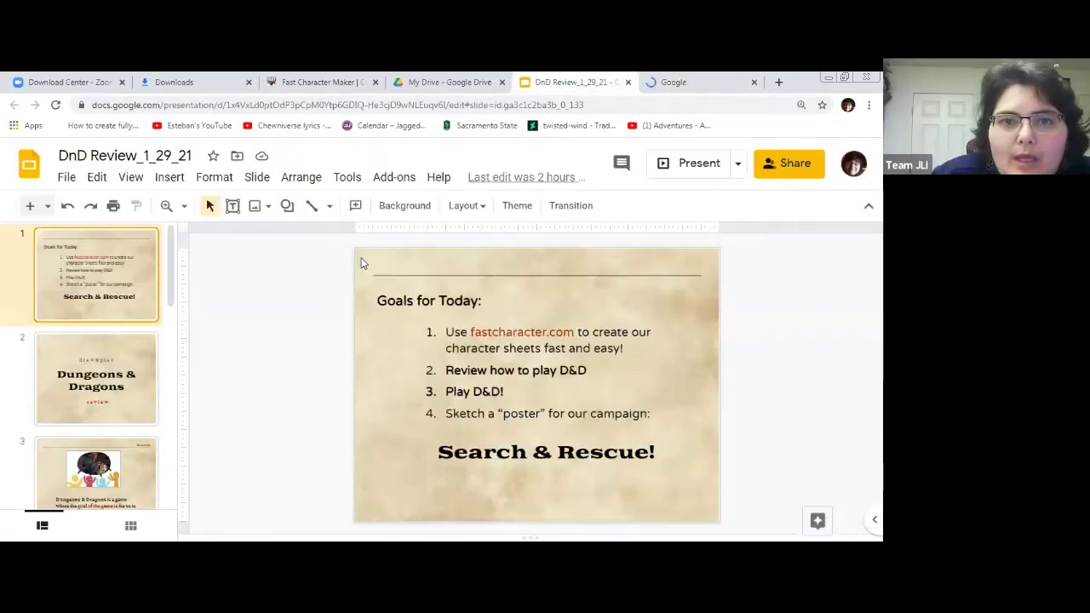
click(312, 85)
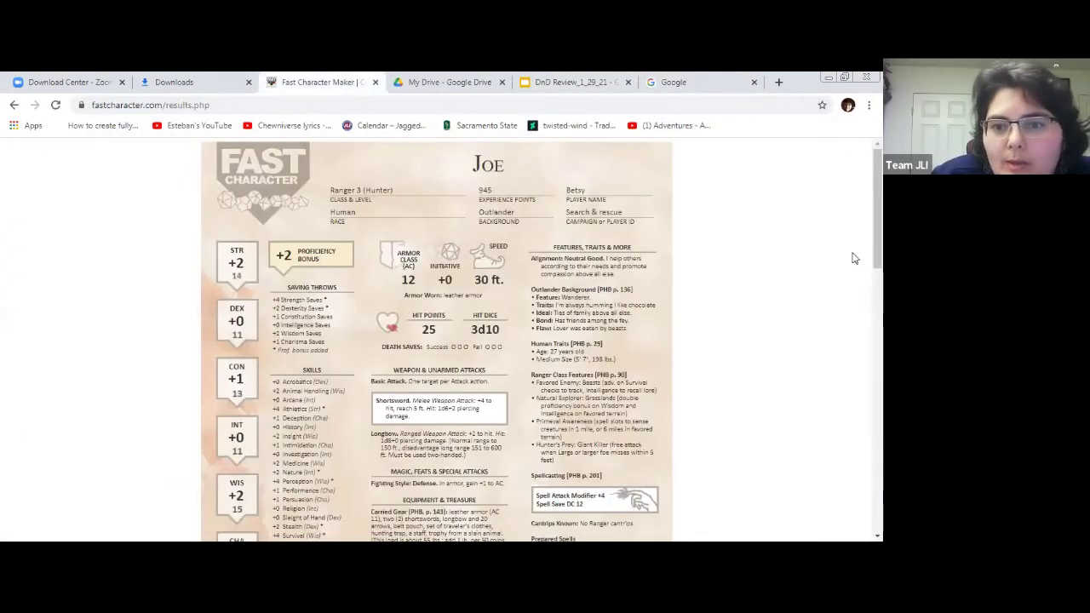
scroll(852, 256, down, 3)
scroll(557, 282, down, 3)
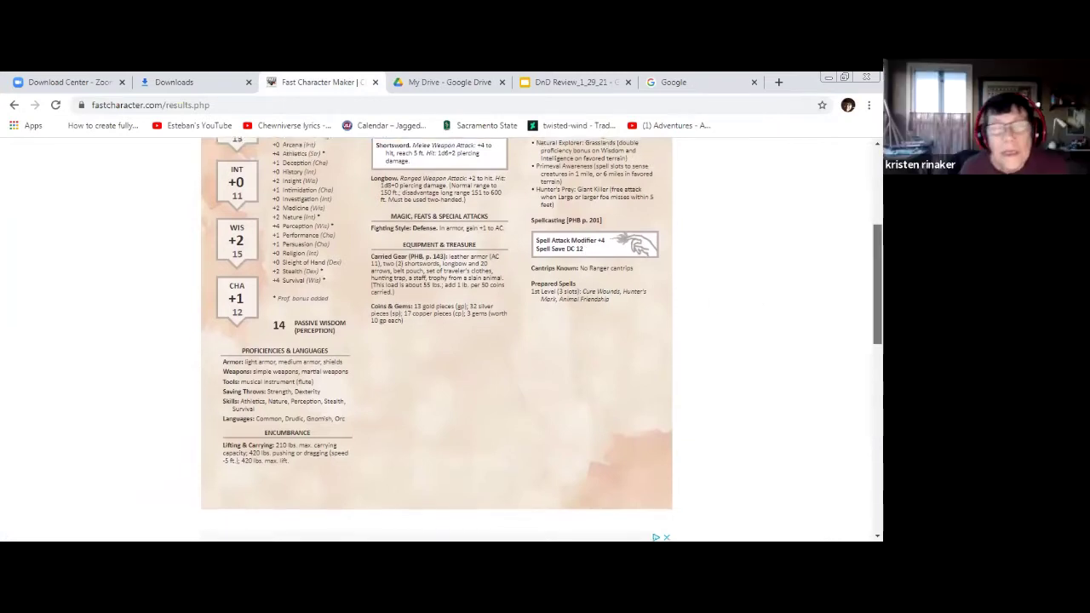
scroll(554, 235, up, 3)
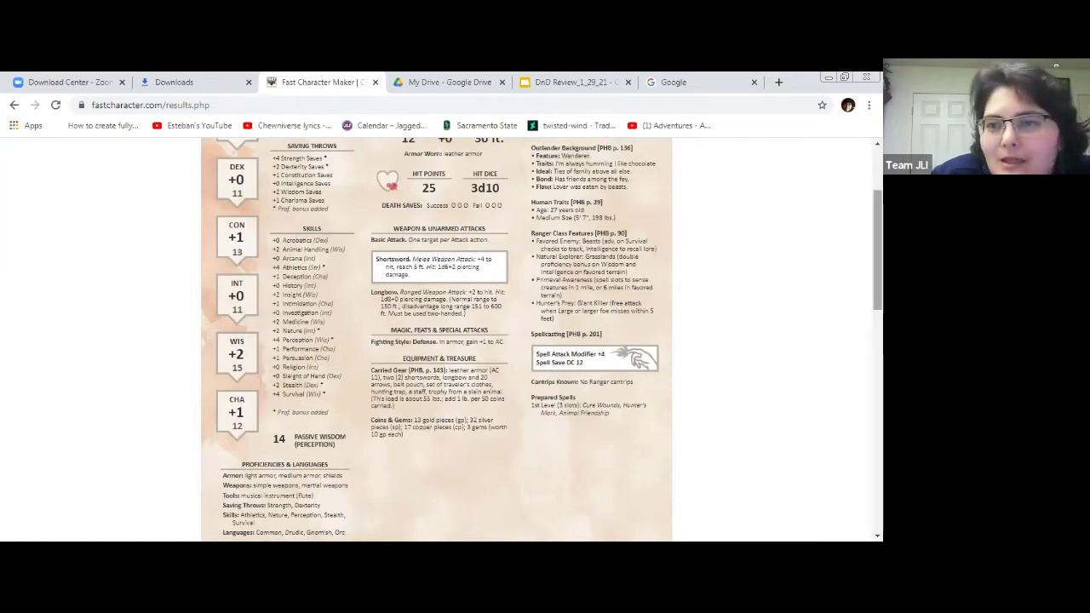
scroll(799, 273, up, 2)
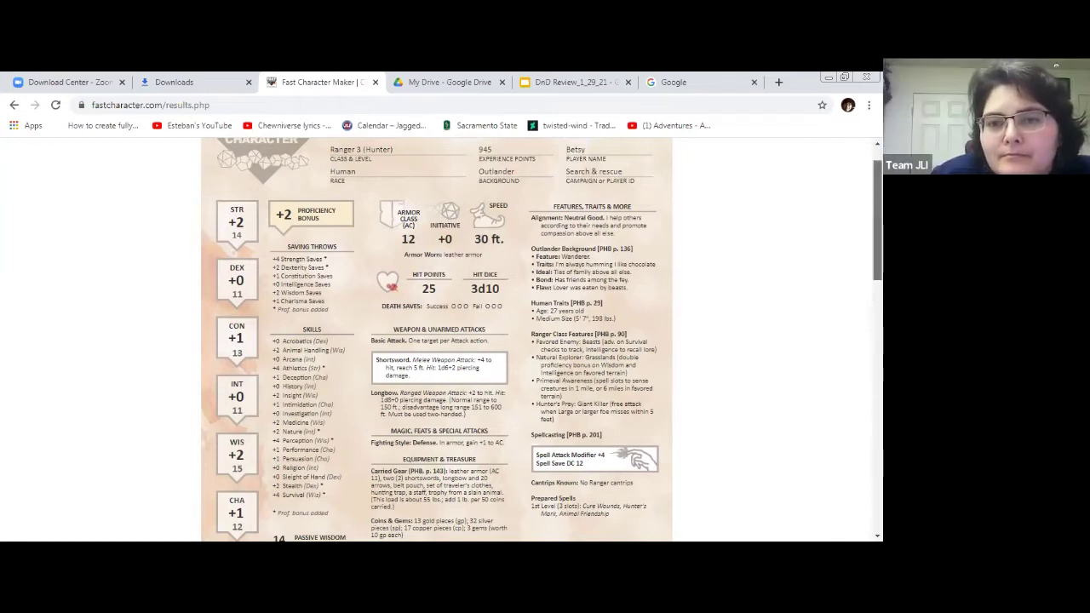
scroll(704, 291, down, 1)
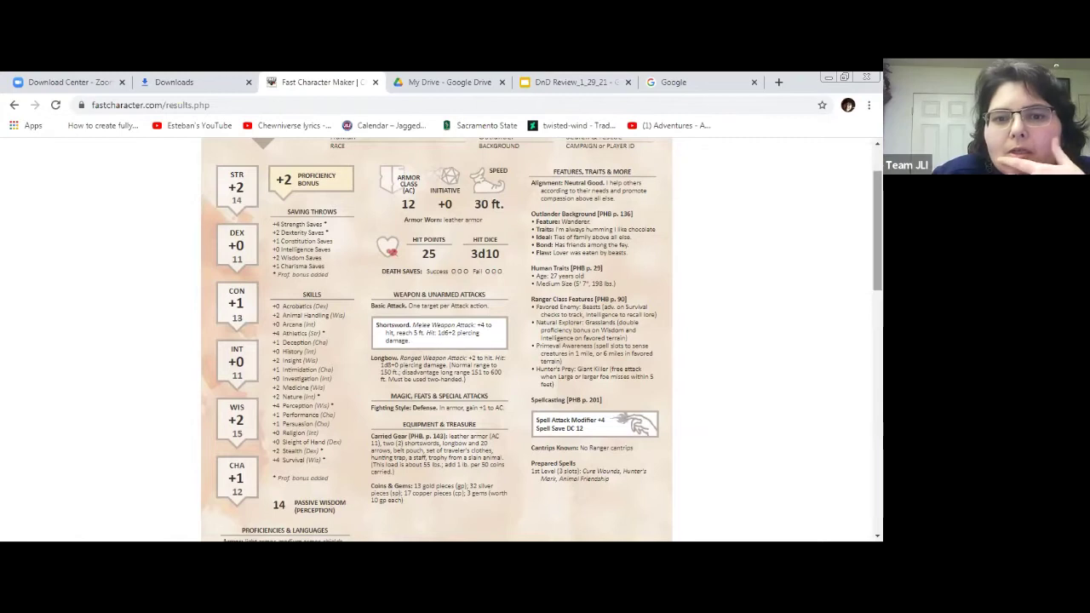
Review the character sheet's skills, attacks, ranger features and prepared spells, then return to its header.
scroll(542, 341, down, 2)
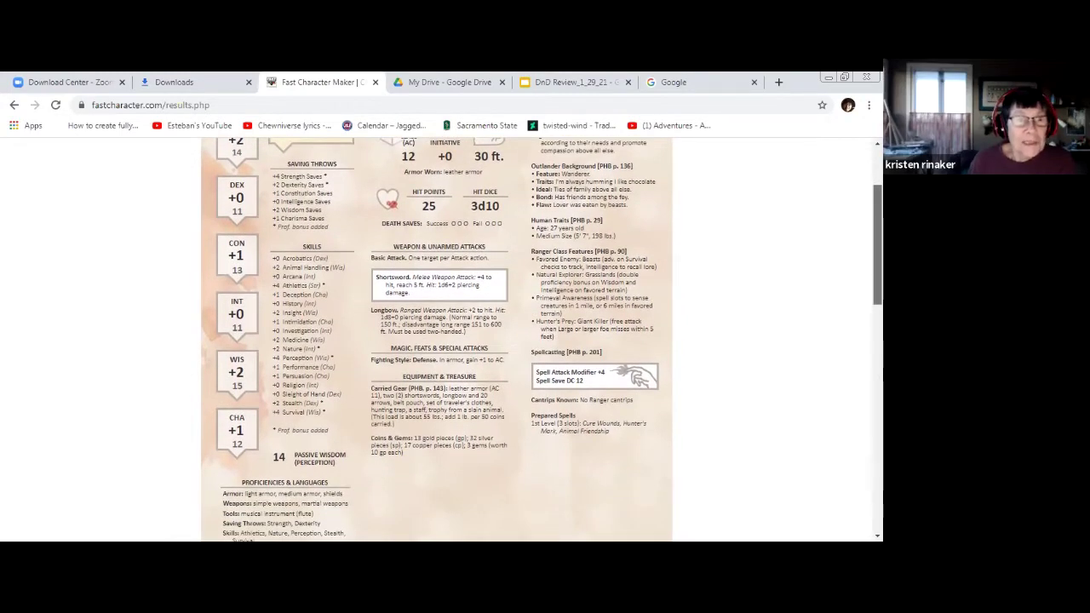
scroll(542, 340, up, 3)
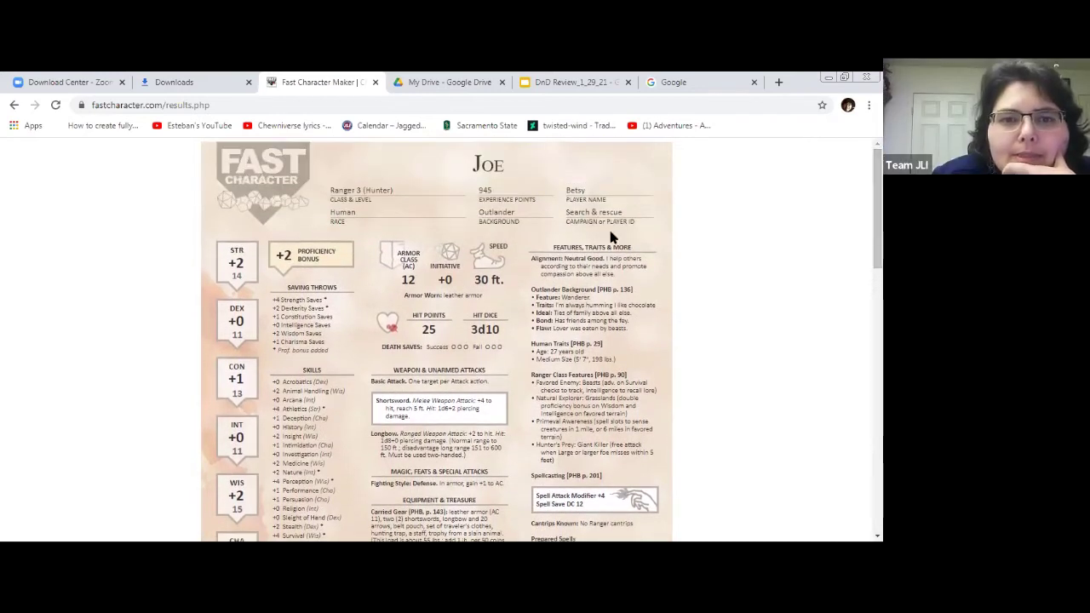
scroll(543, 340, down, 3)
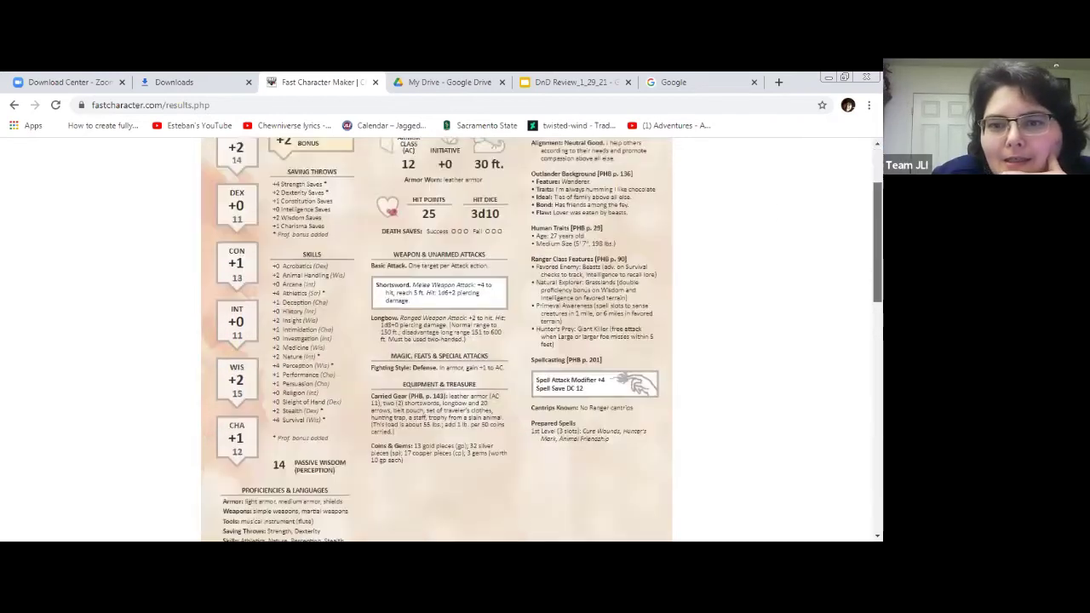
scroll(543, 341, up, 1)
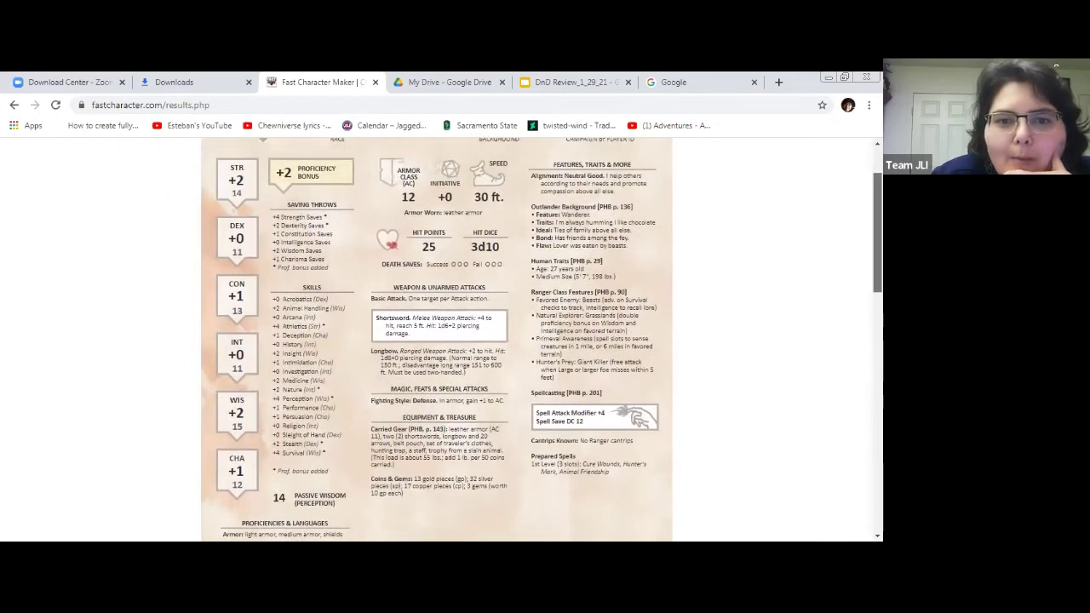
scroll(548, 220, up, 2)
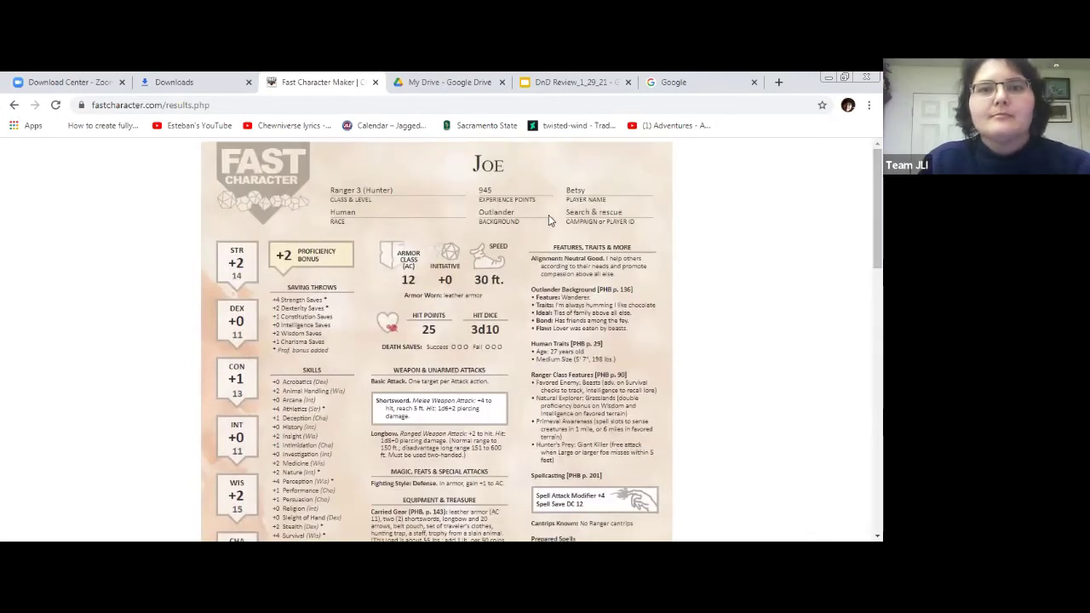
right_click(670, 232)
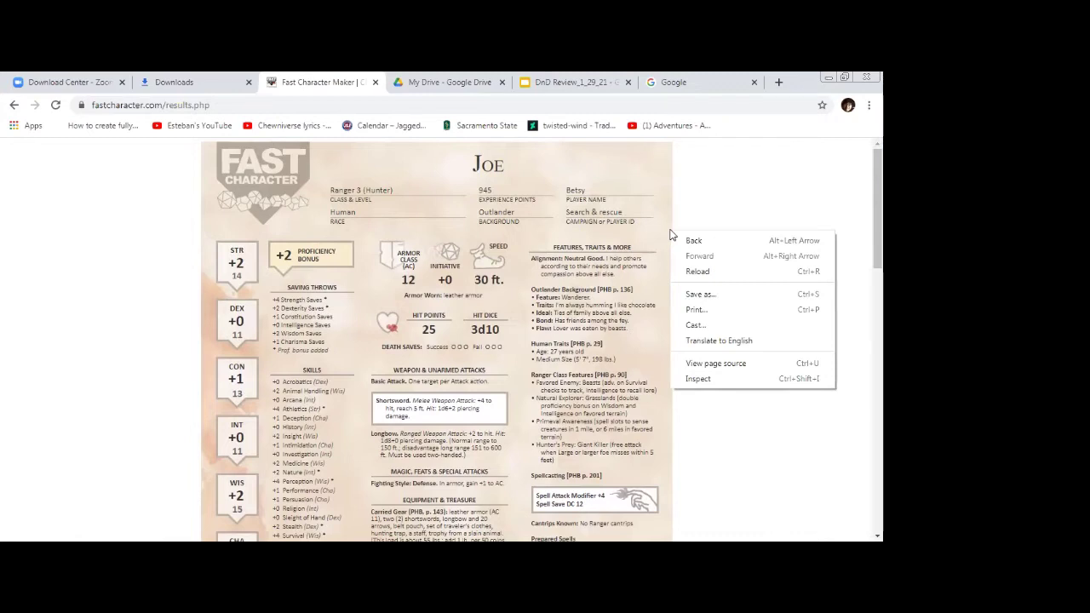
click(701, 293)
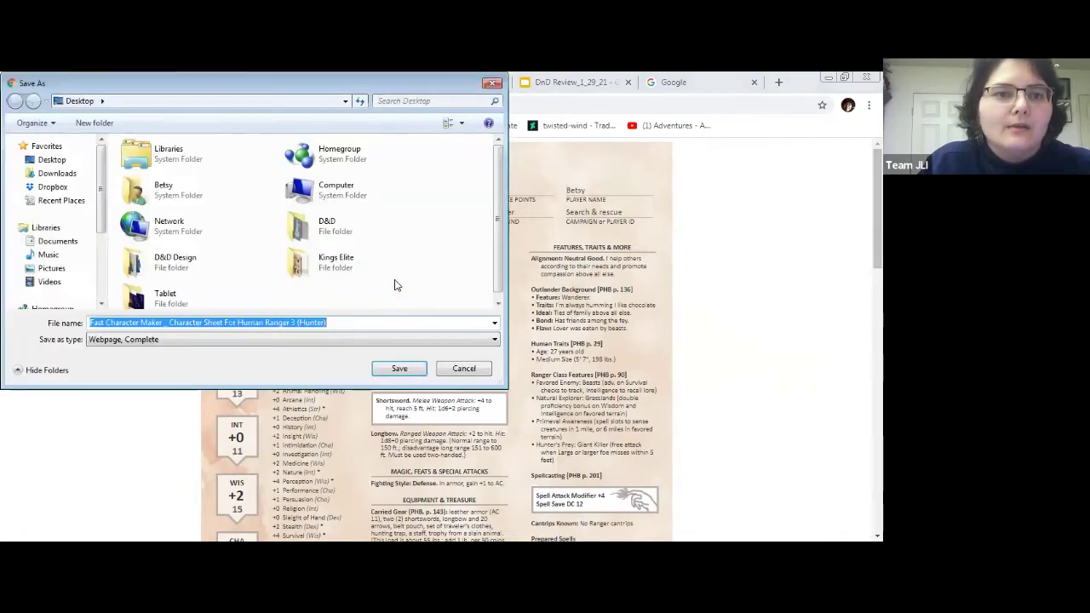
drag(497, 209, 494, 246)
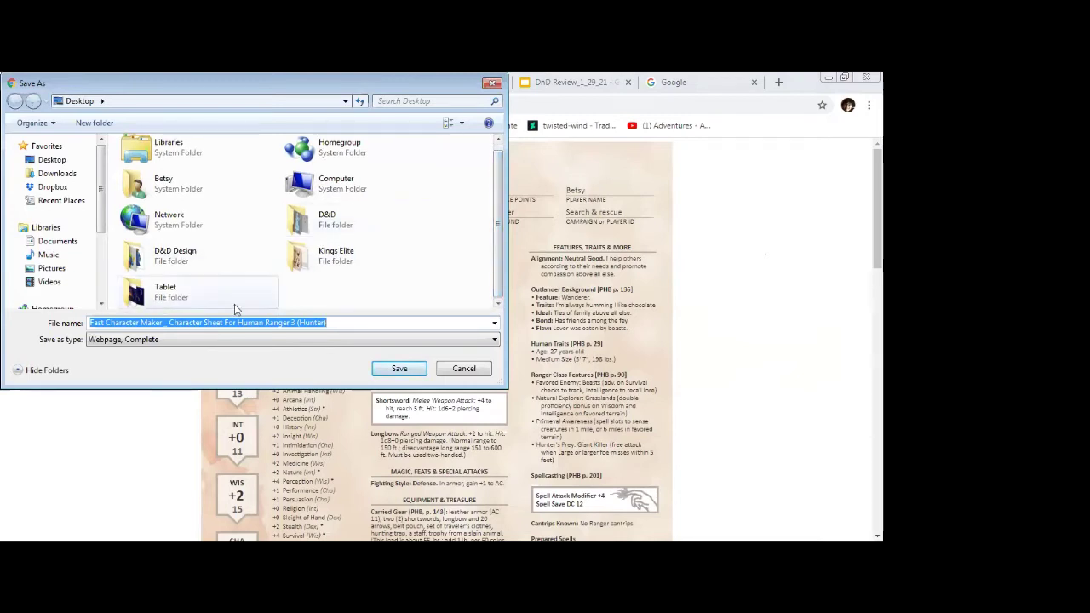
click(196, 341)
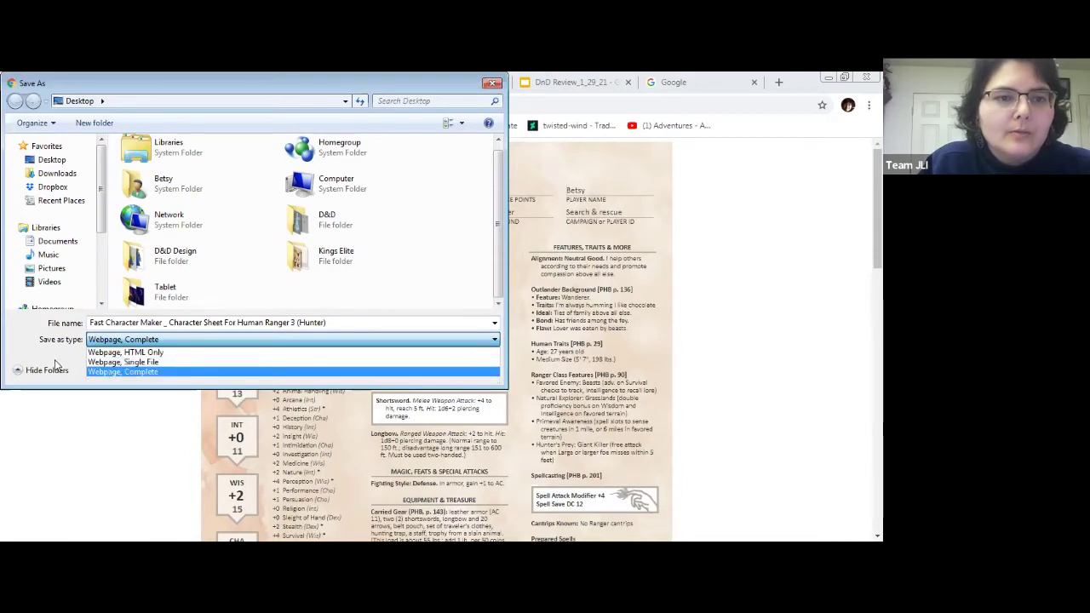
click(110, 371)
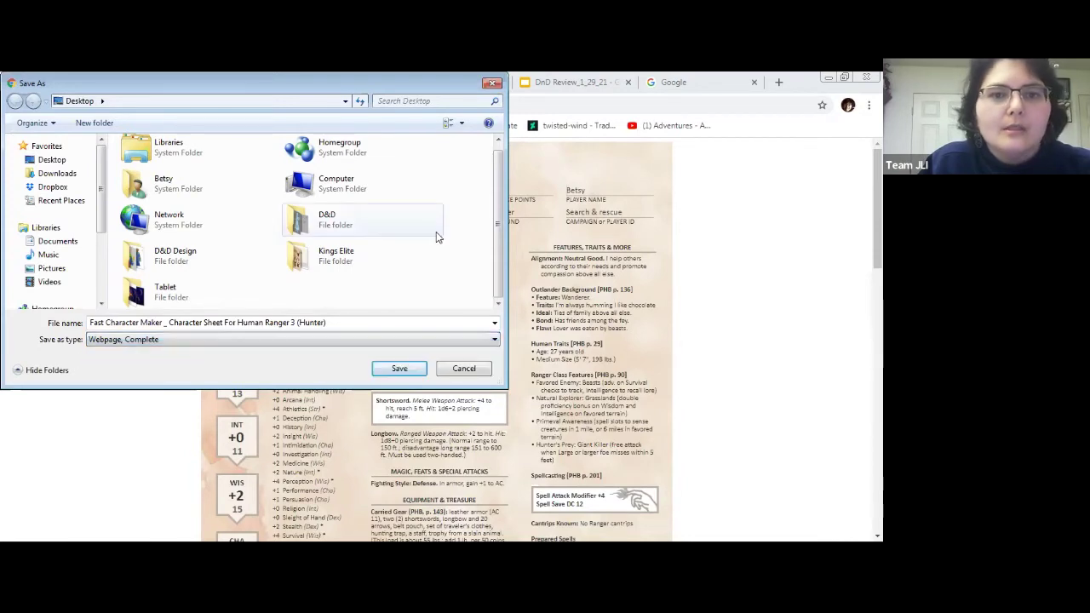
click(464, 369)
right_click(676, 175)
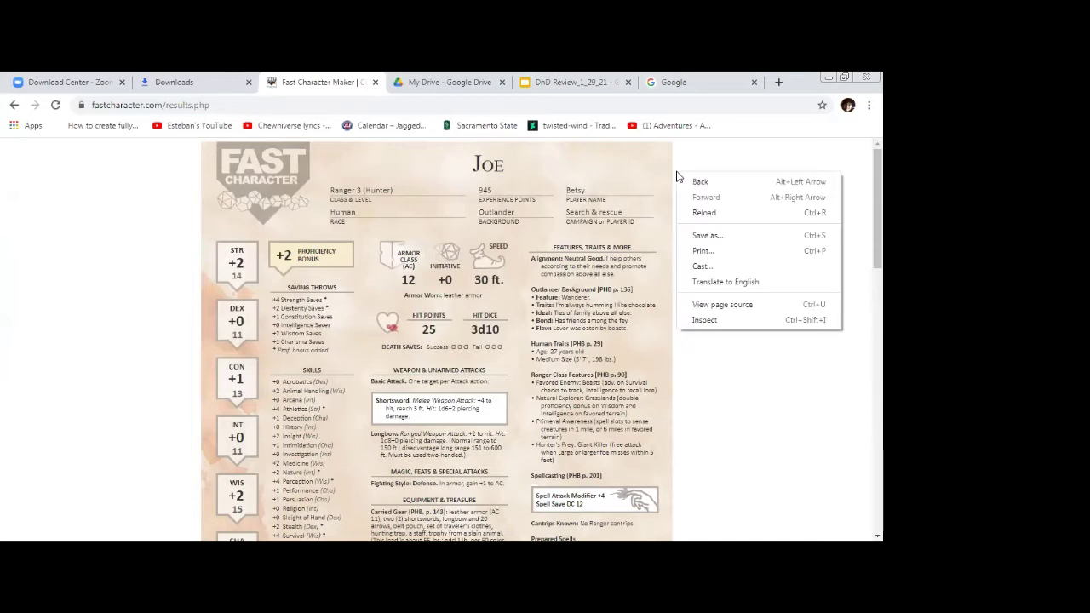
right_click(628, 159)
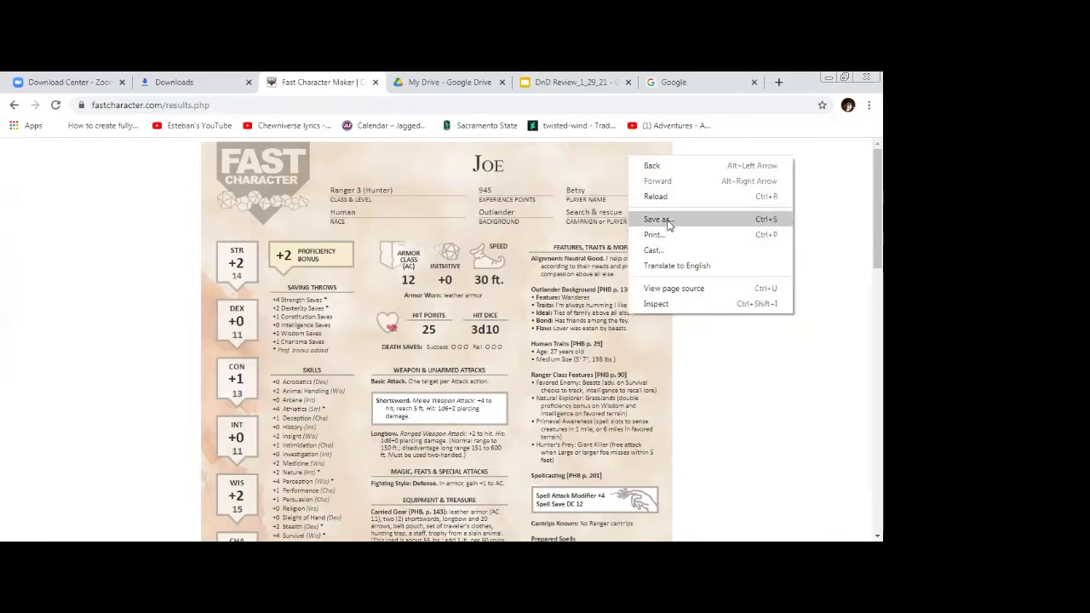
click(615, 179)
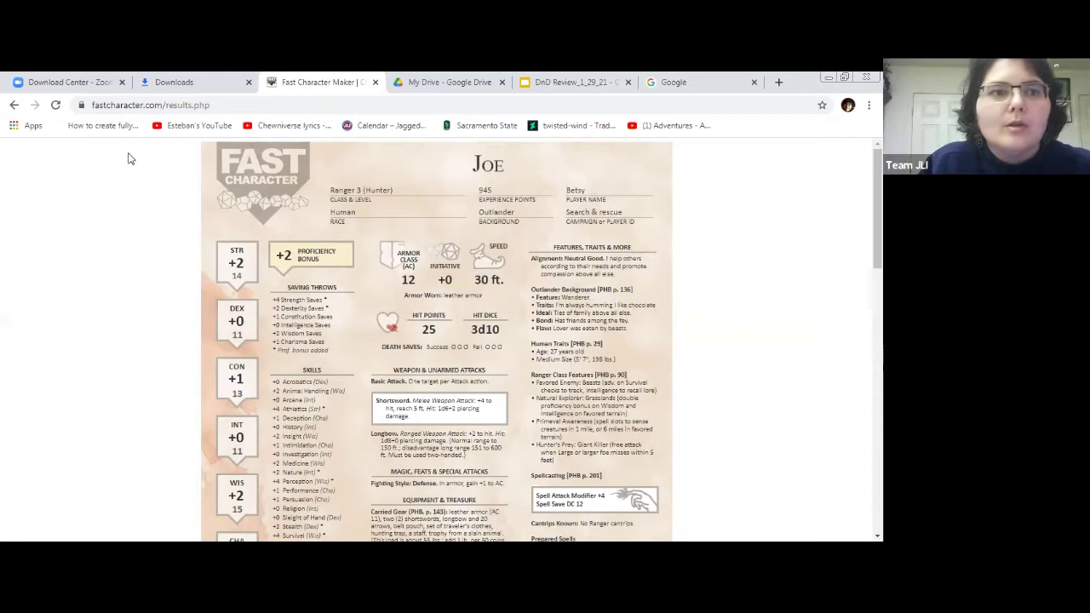
Look through the whole results page, from the character sheet to the footer links, for a way to save the sheet.
drag(877, 209, 877, 483)
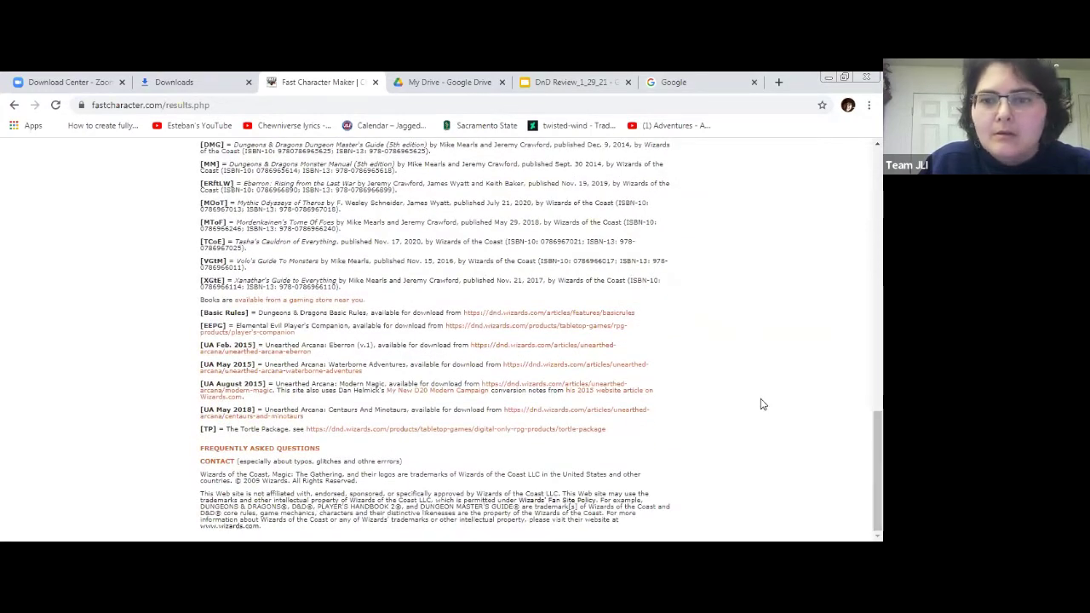
scroll(434, 341, up, 2)
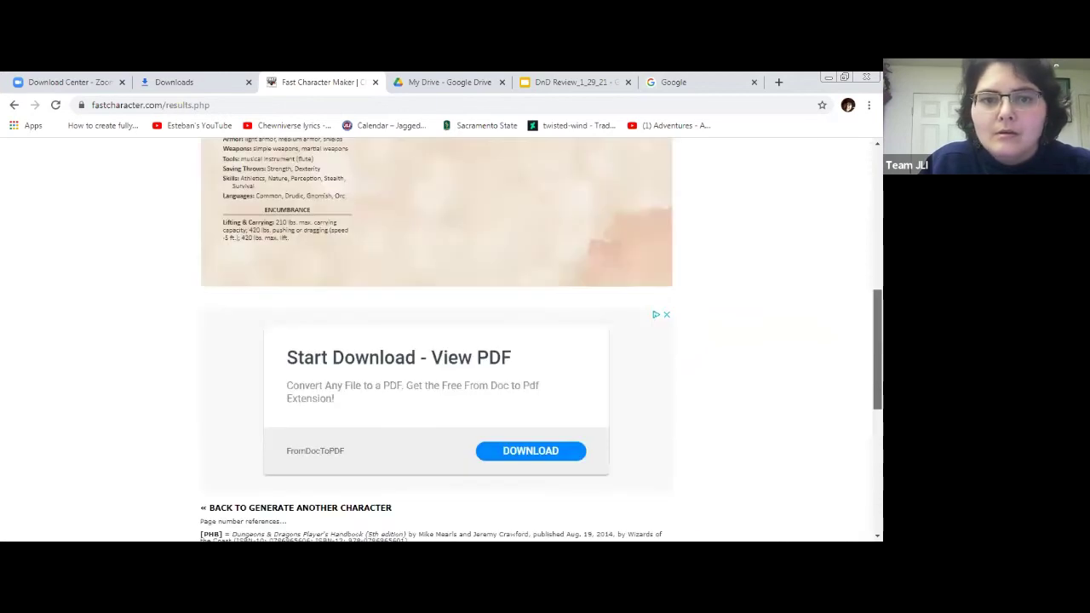
scroll(436, 340, down, 1)
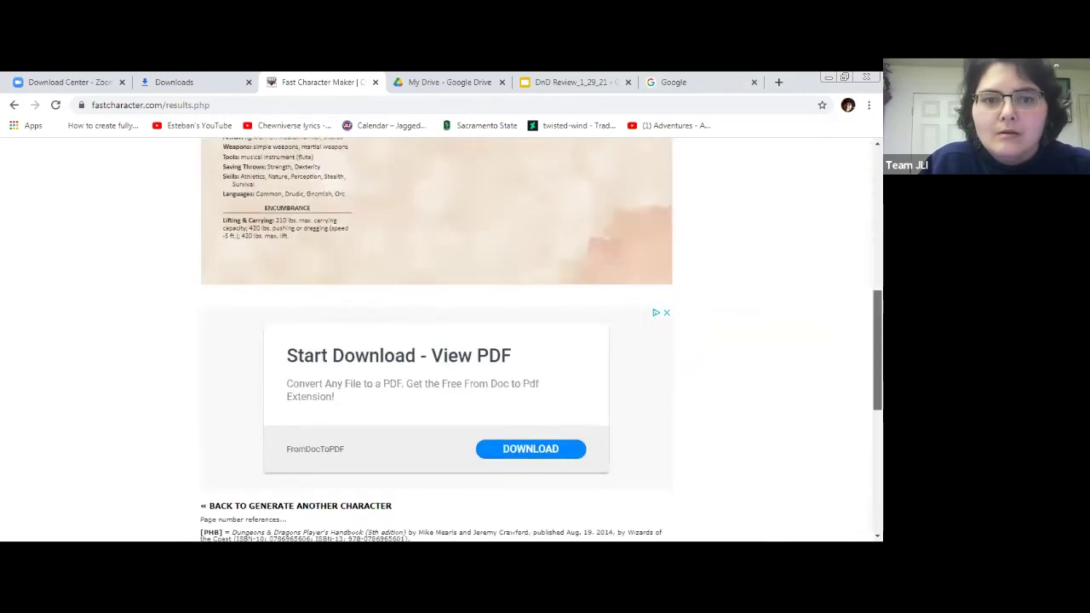
scroll(436, 340, up, 5)
scroll(575, 153, up, 1)
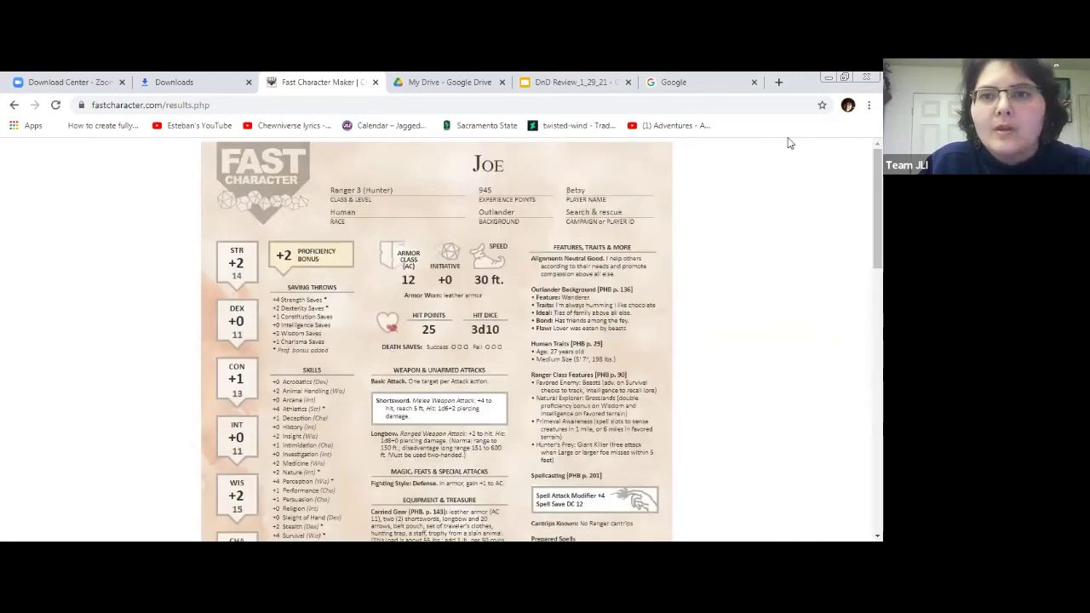
scroll(877, 204, down, 1)
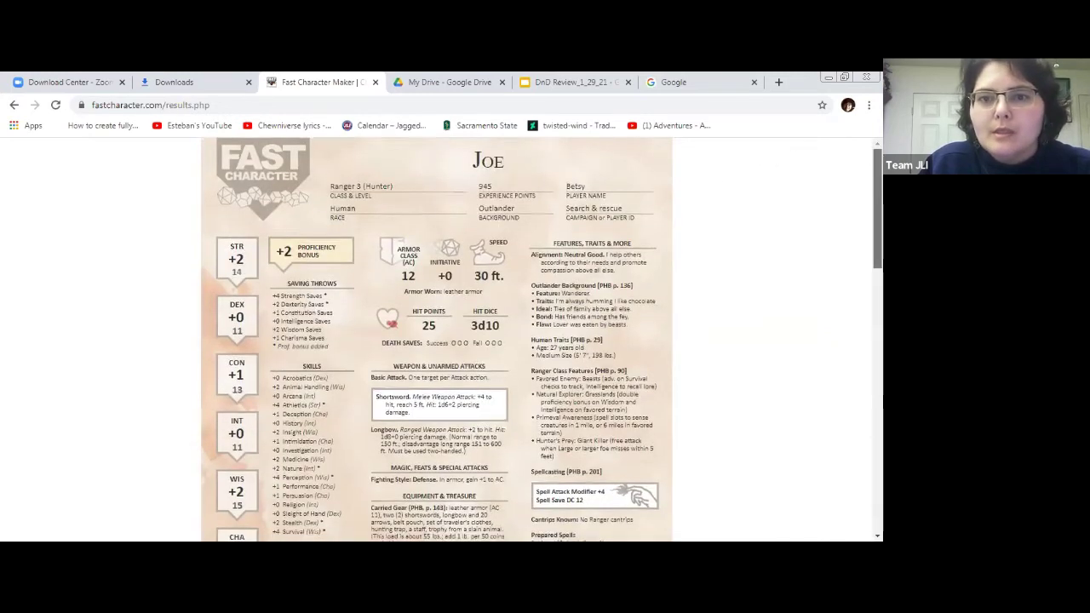
scroll(877, 204, down, 3)
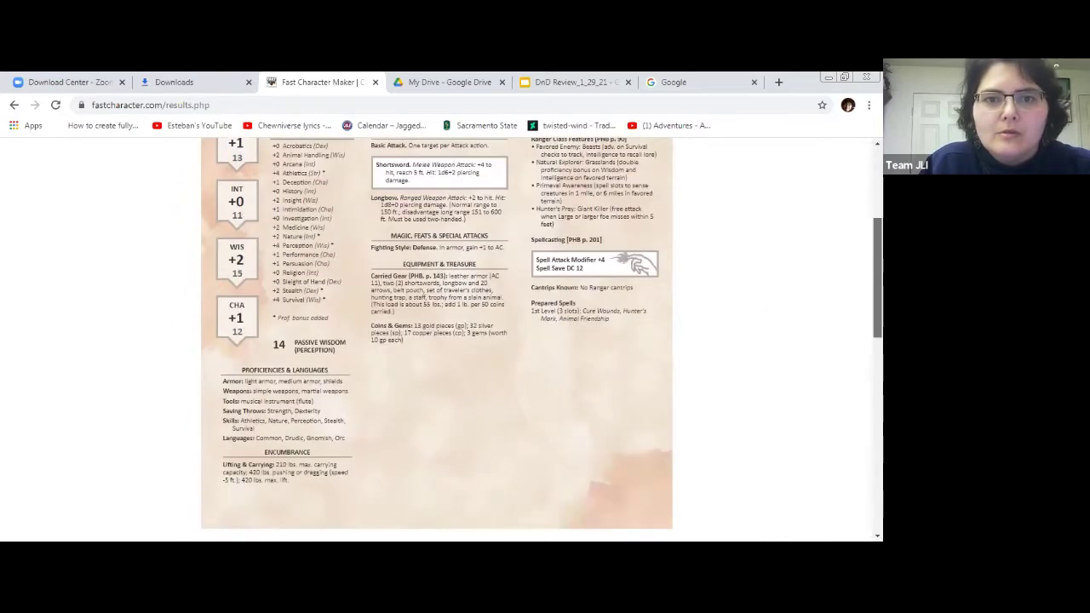
scroll(616, 373, up, 1)
scroll(617, 373, down, 5)
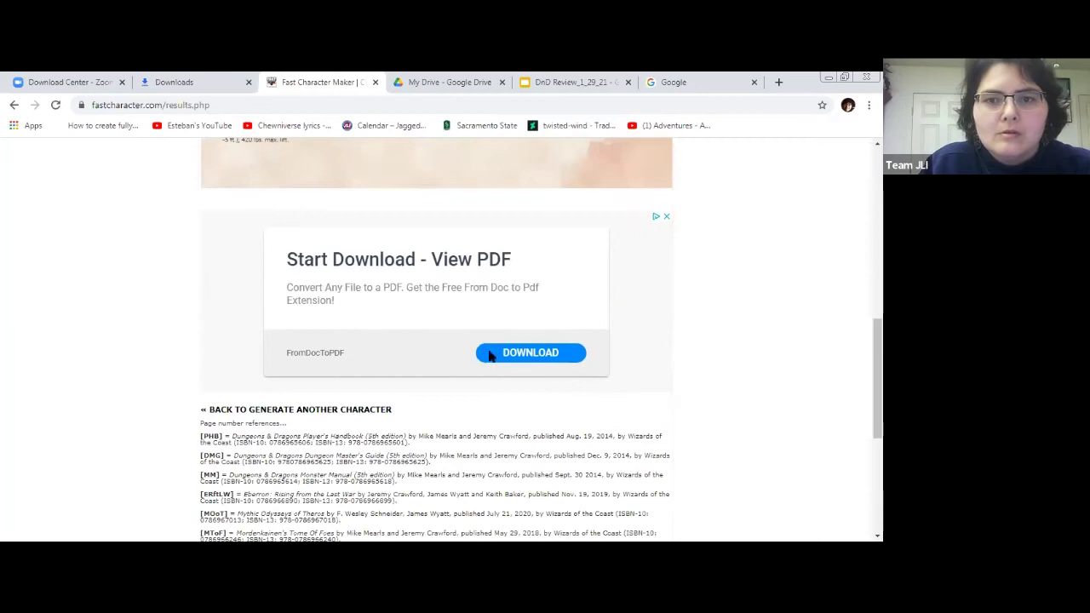
scroll(436, 341, down, 4)
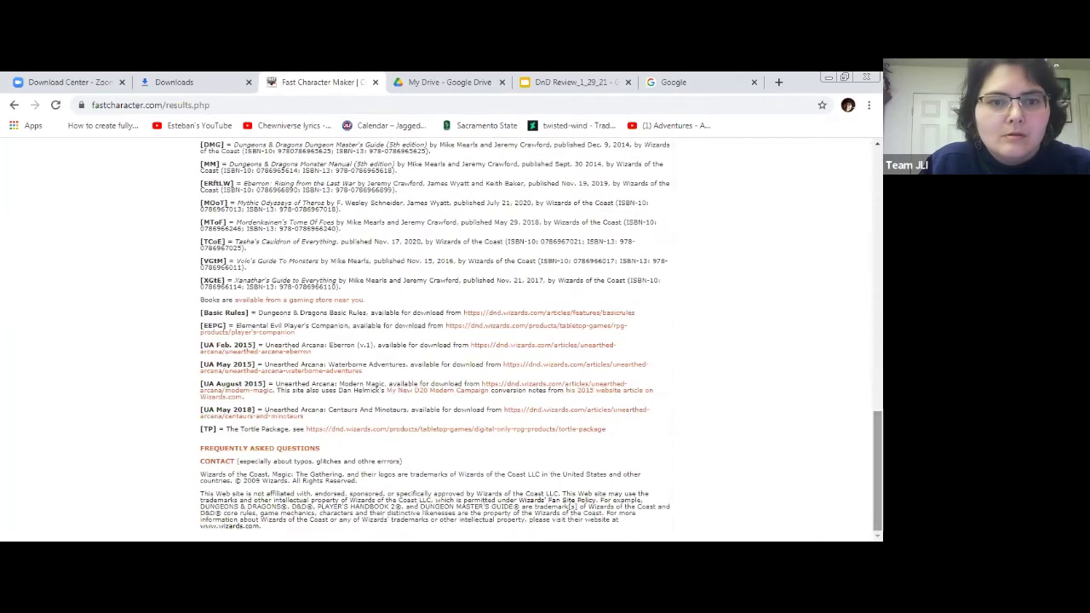
Open the site's Frequently Asked Questions page in a new tab and switch to it.
right_click(267, 447)
click(341, 344)
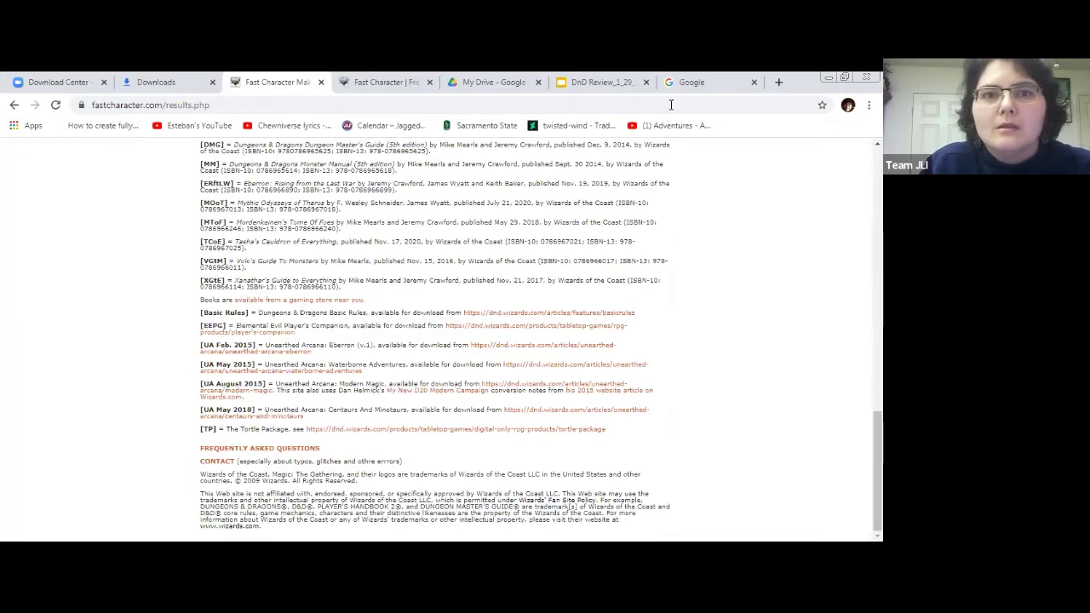
click(408, 78)
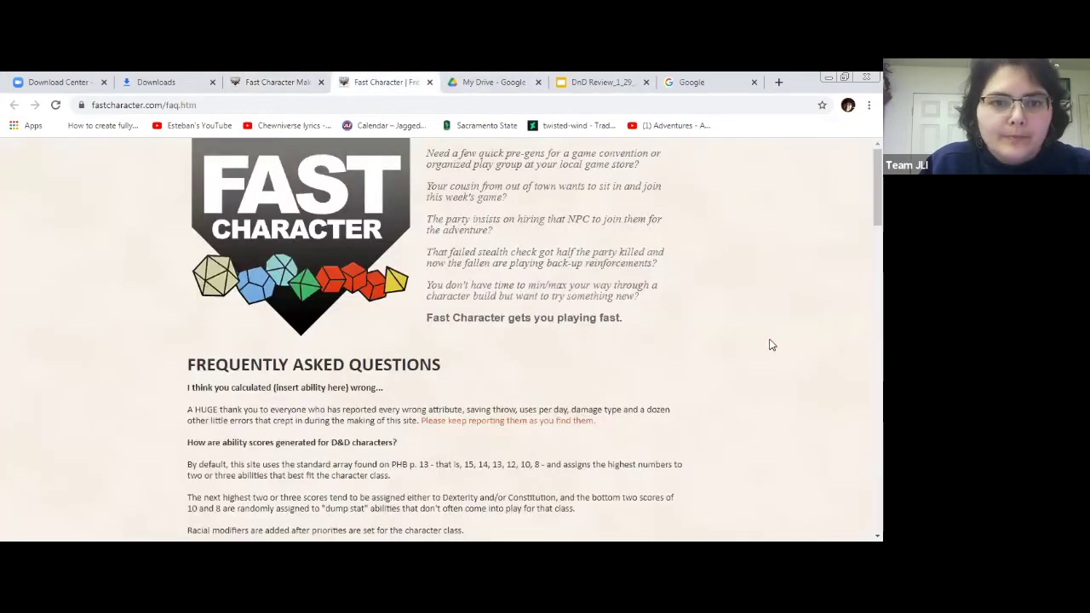
Read through the FAQ, including its answers on ability scores, saving and printing a character, and missing graphics in printouts.
scroll(535, 339, down, 2)
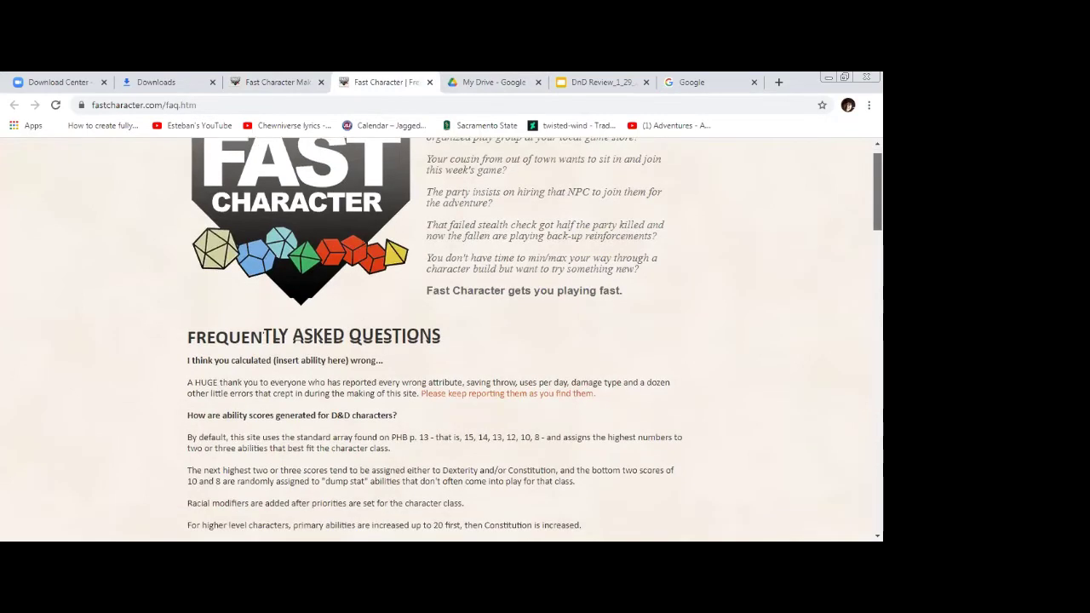
scroll(535, 338, down, 2)
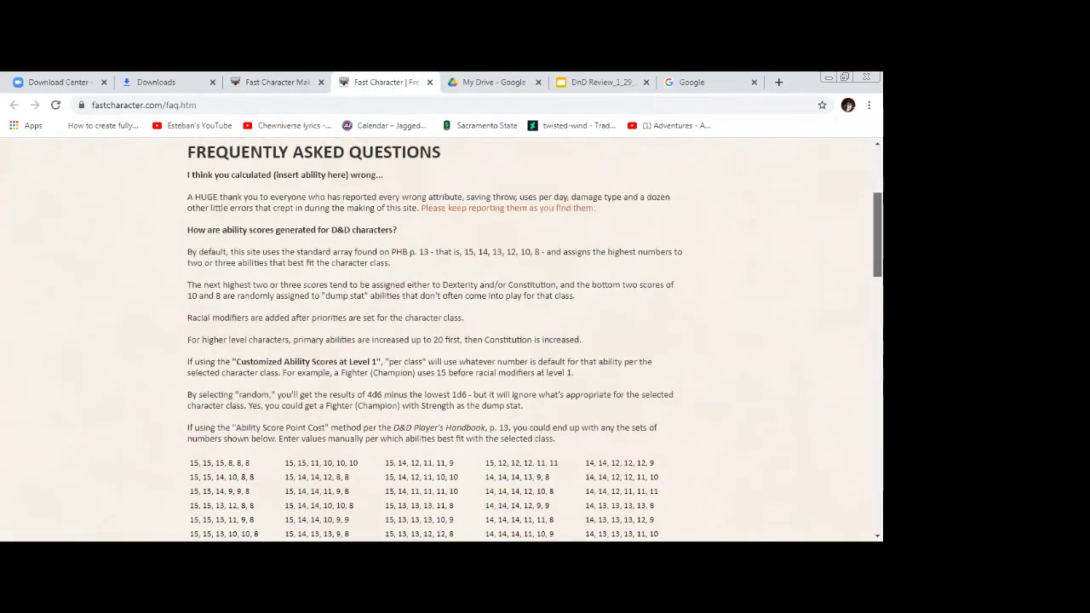
scroll(535, 339, down, 5)
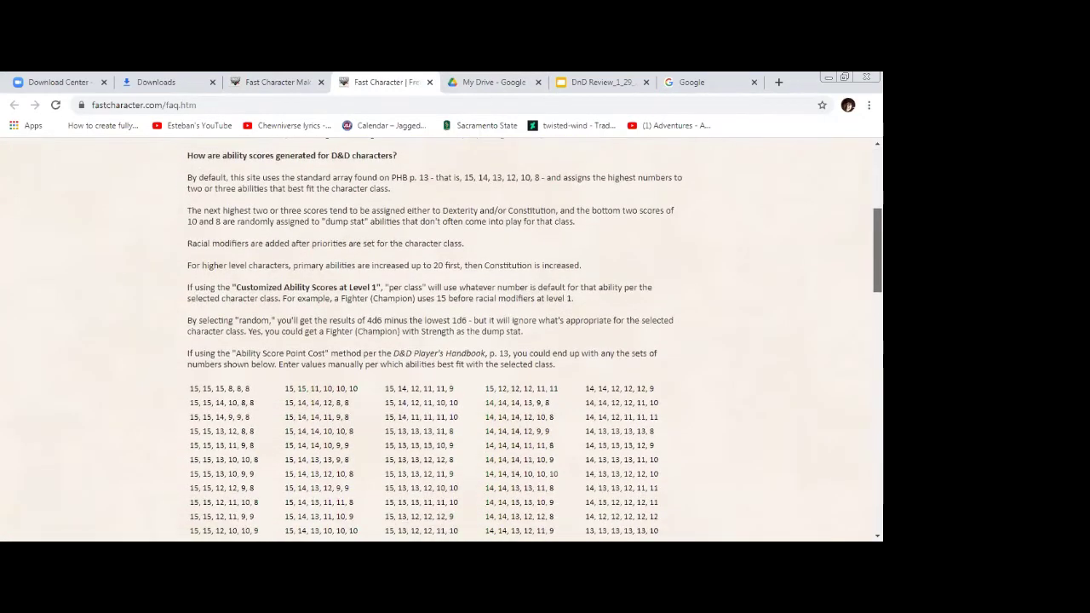
scroll(535, 339, down, 4)
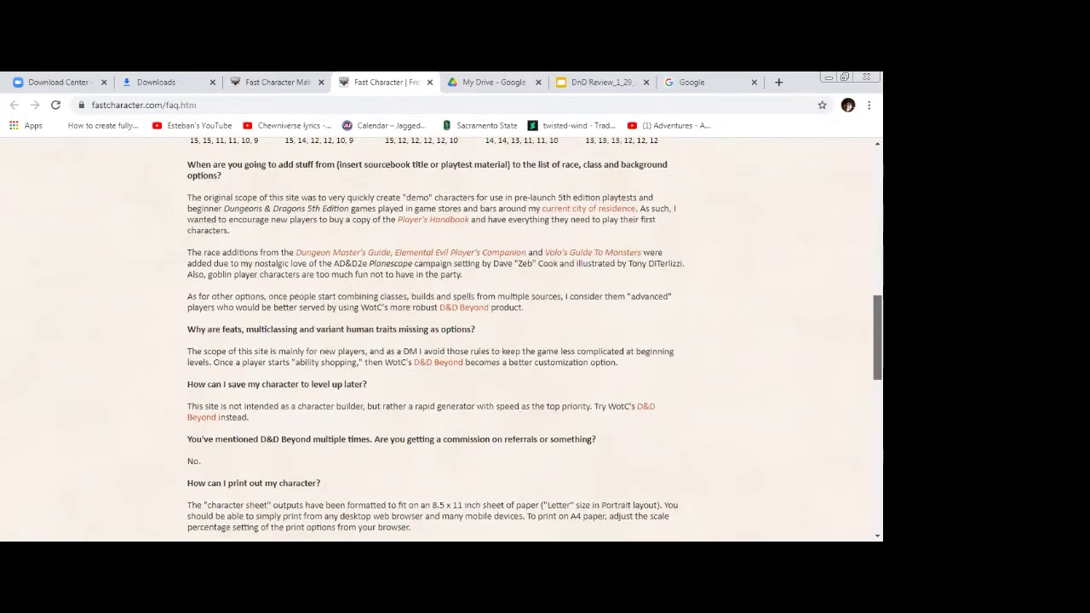
scroll(535, 339, down, 1)
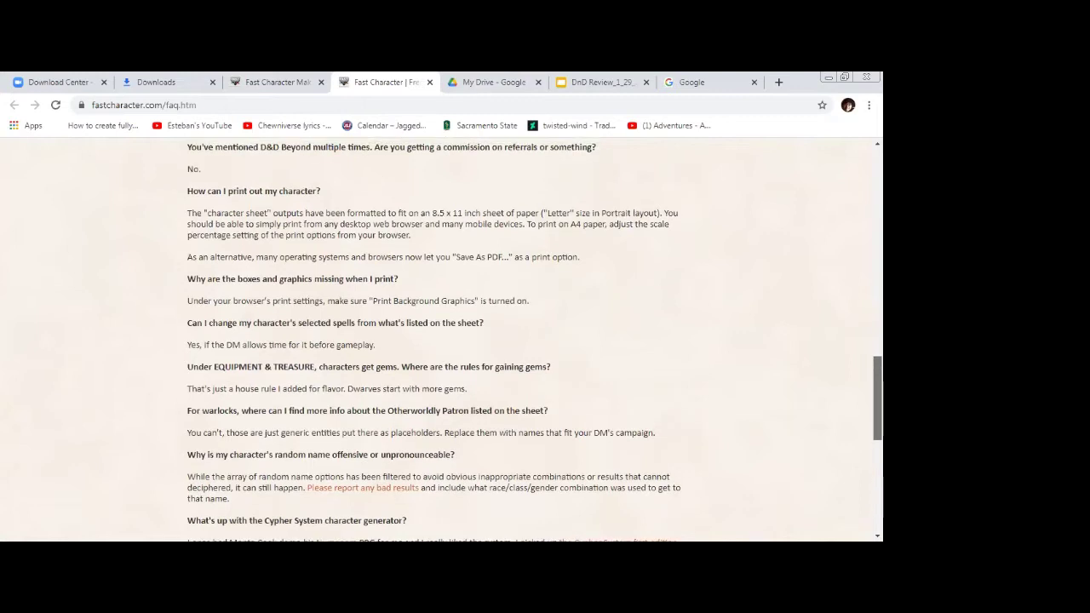
scroll(534, 339, down, 1)
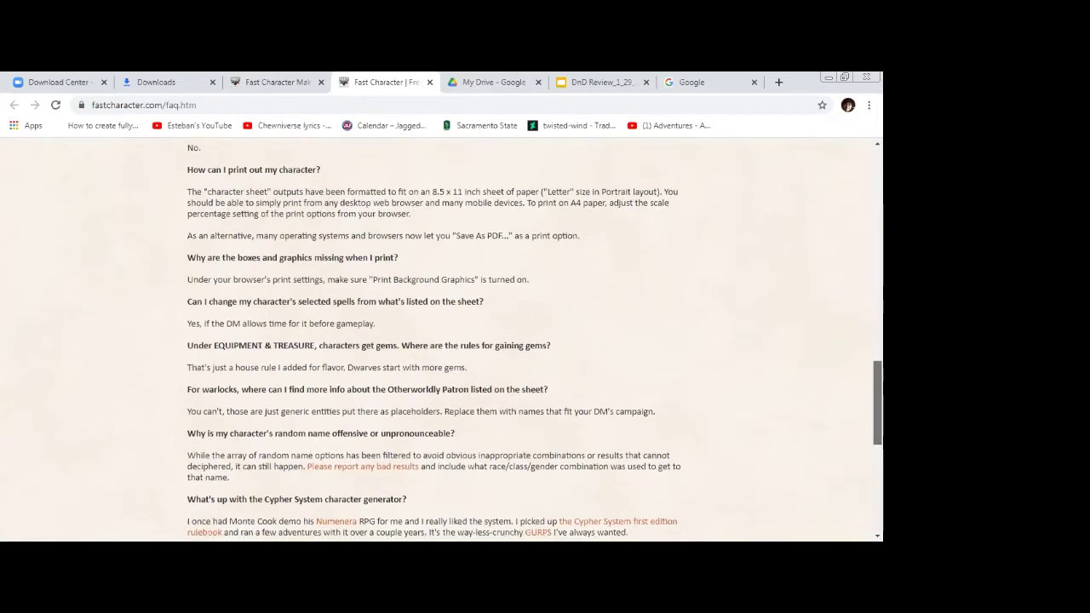
scroll(535, 339, down, 2)
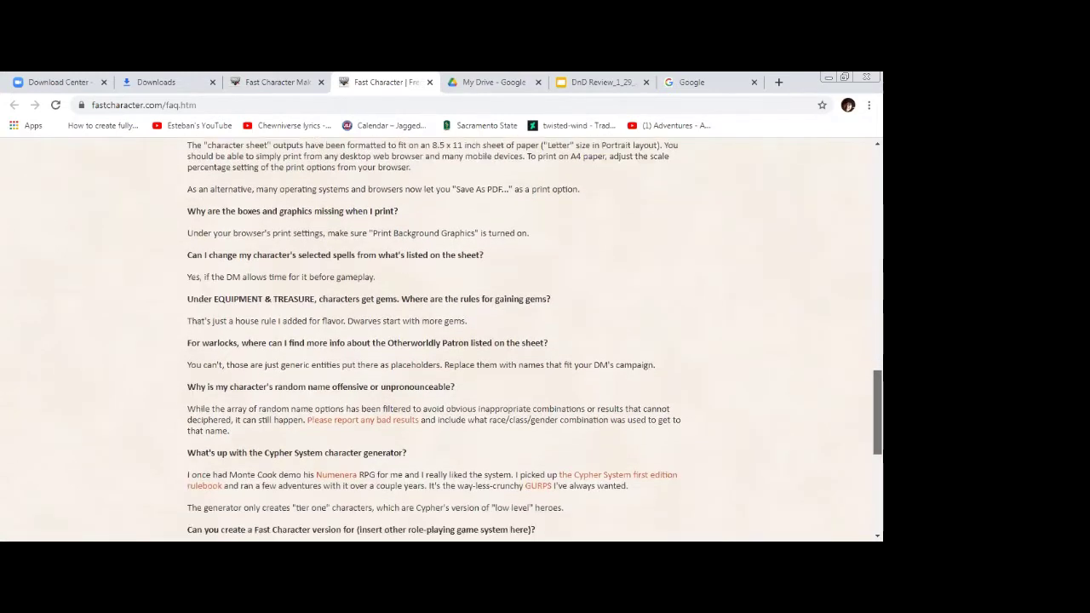
scroll(534, 339, down, 2)
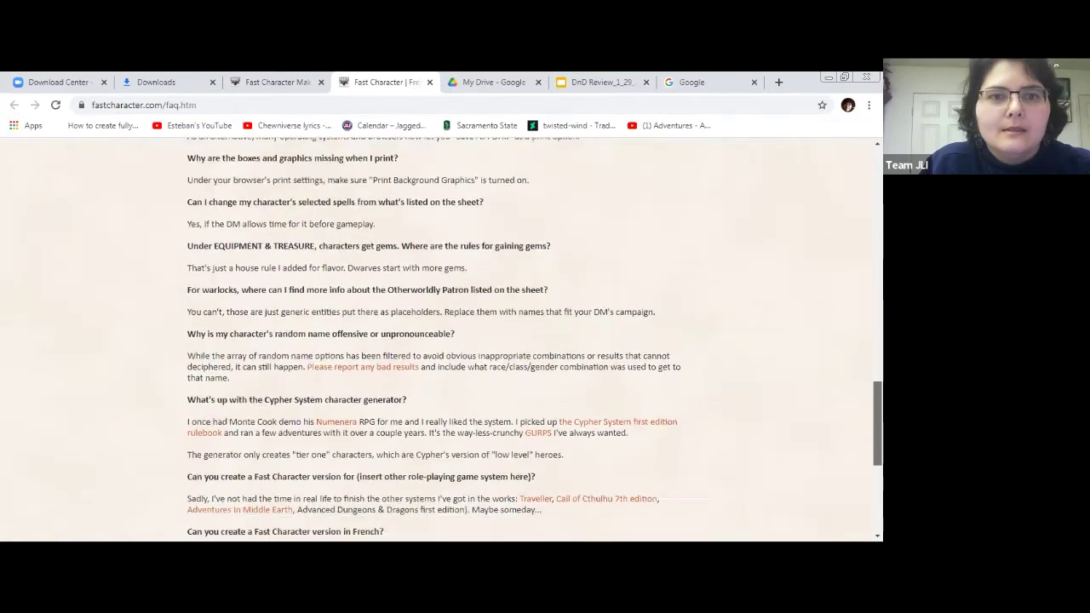
scroll(535, 339, down, 2)
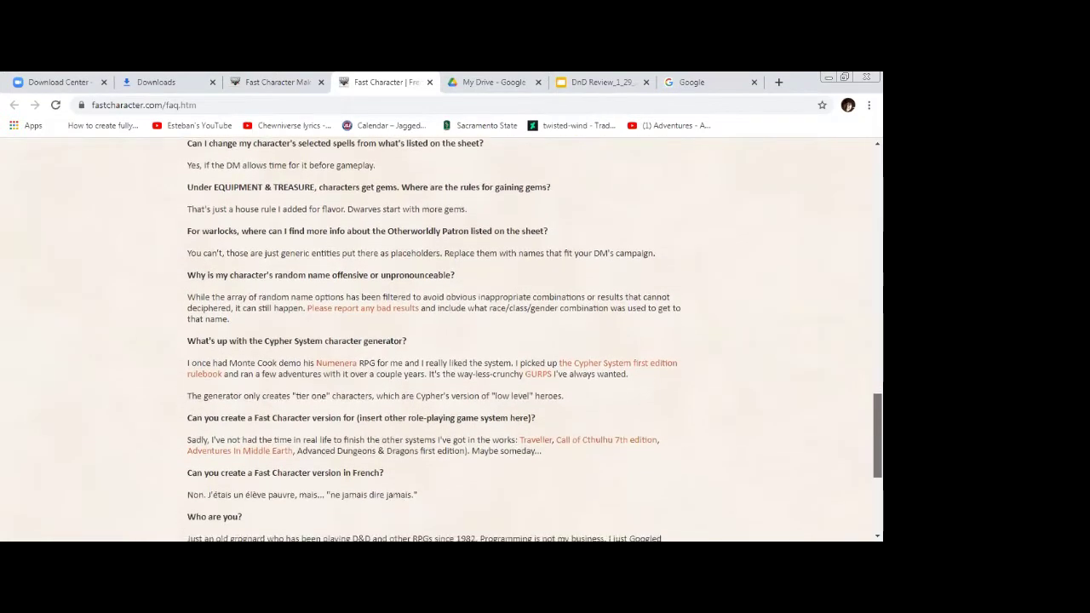
scroll(534, 339, down, 3)
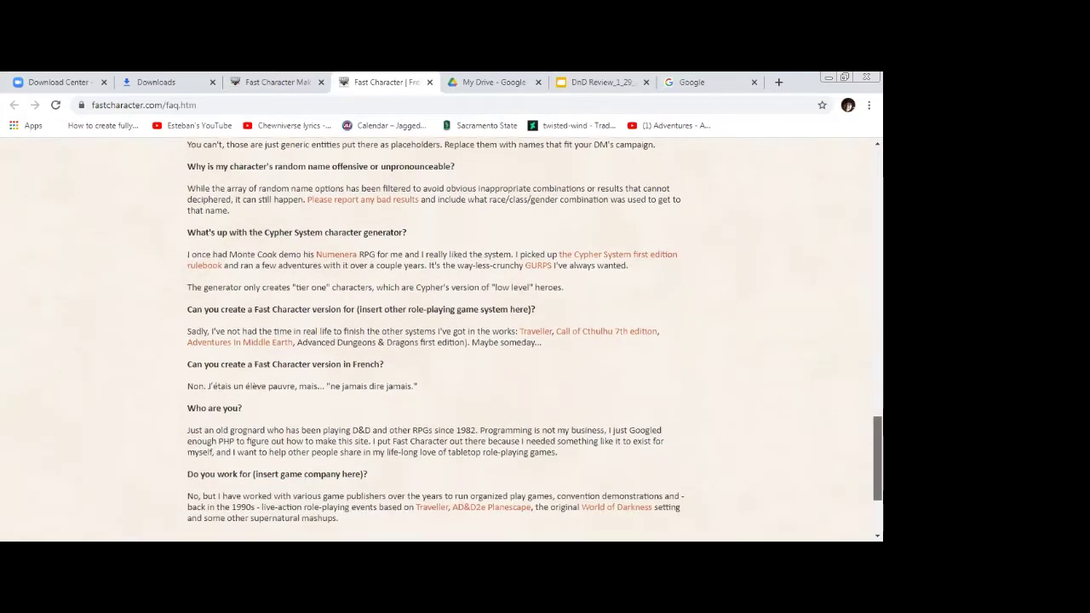
scroll(535, 339, down, 2)
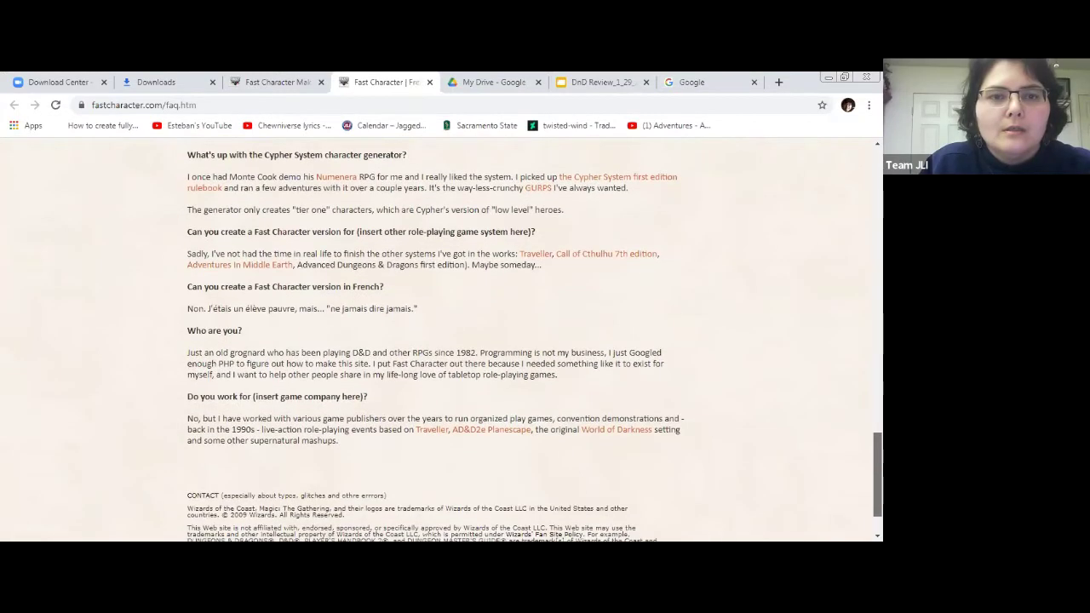
scroll(535, 339, down, 2)
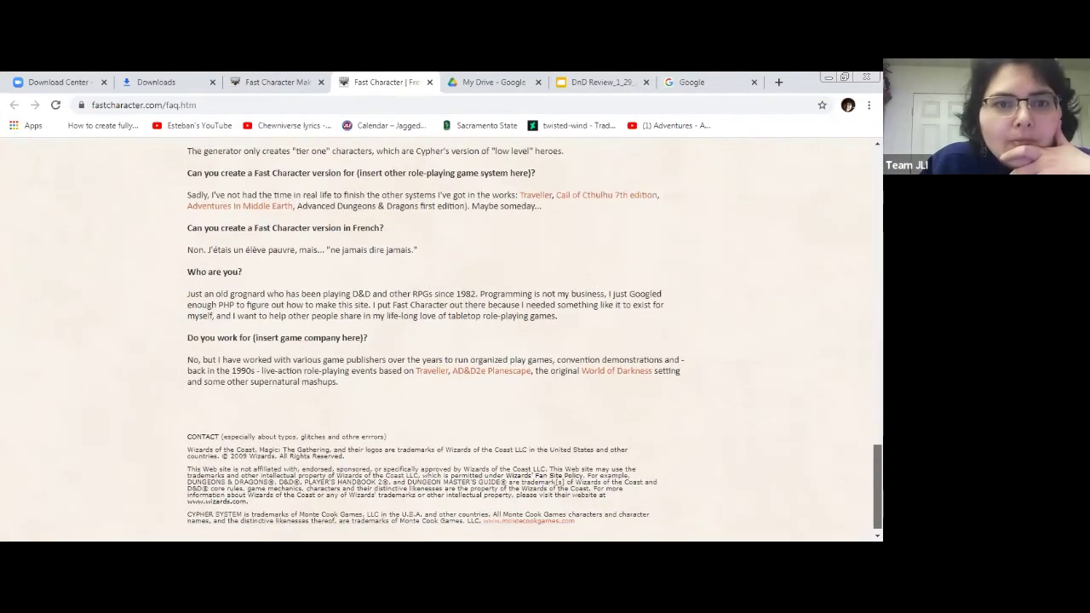
Go back through the FAQ from its closing contact notes, past the answers on printing and saving a character, to the page heading.
scroll(534, 339, down, 1)
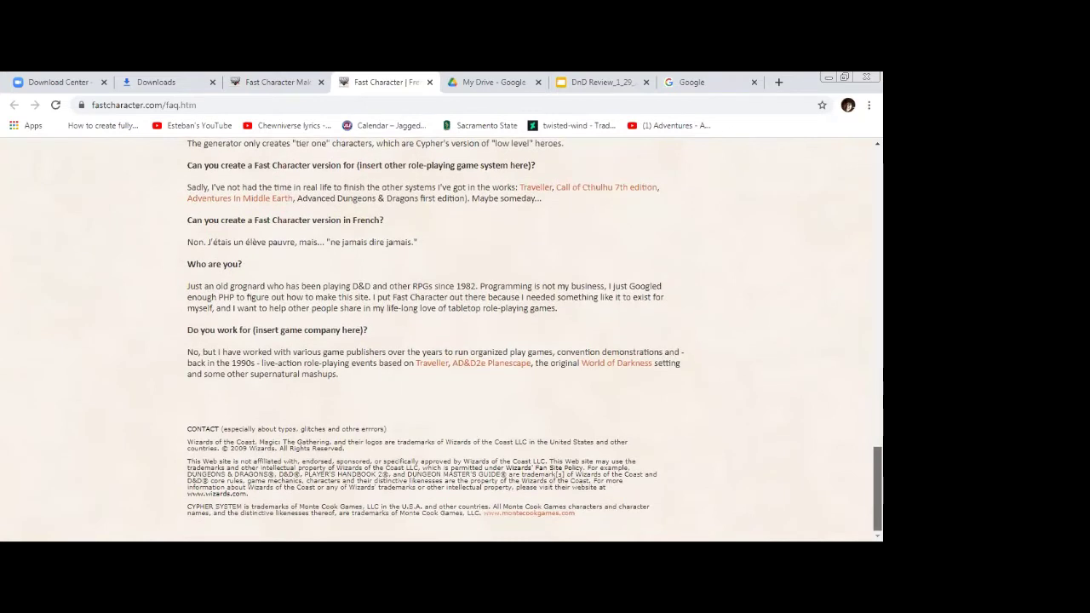
scroll(535, 339, up, 10)
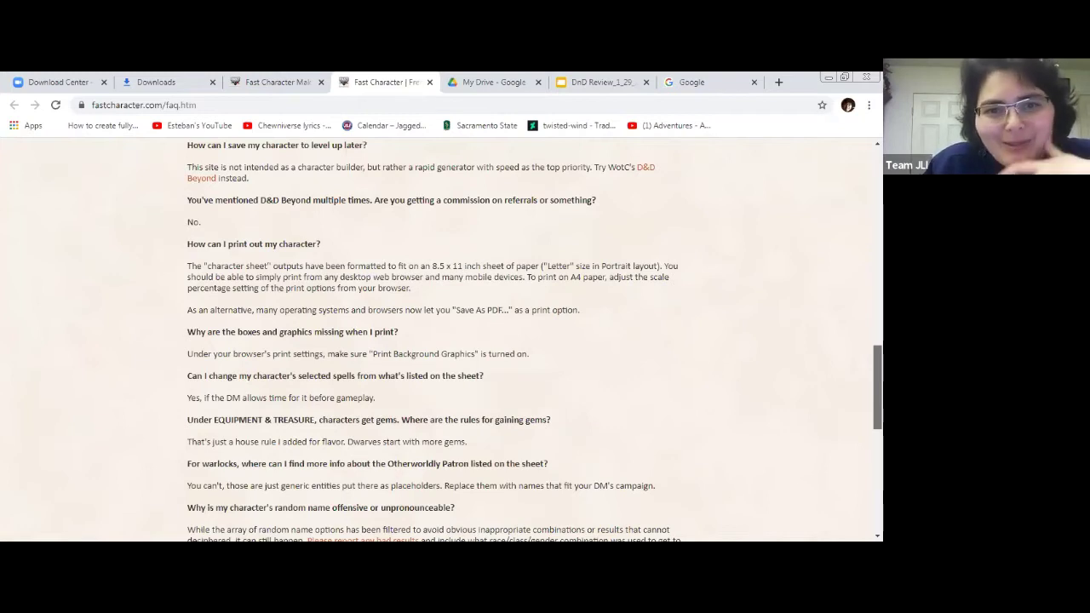
scroll(441, 339, up, 1)
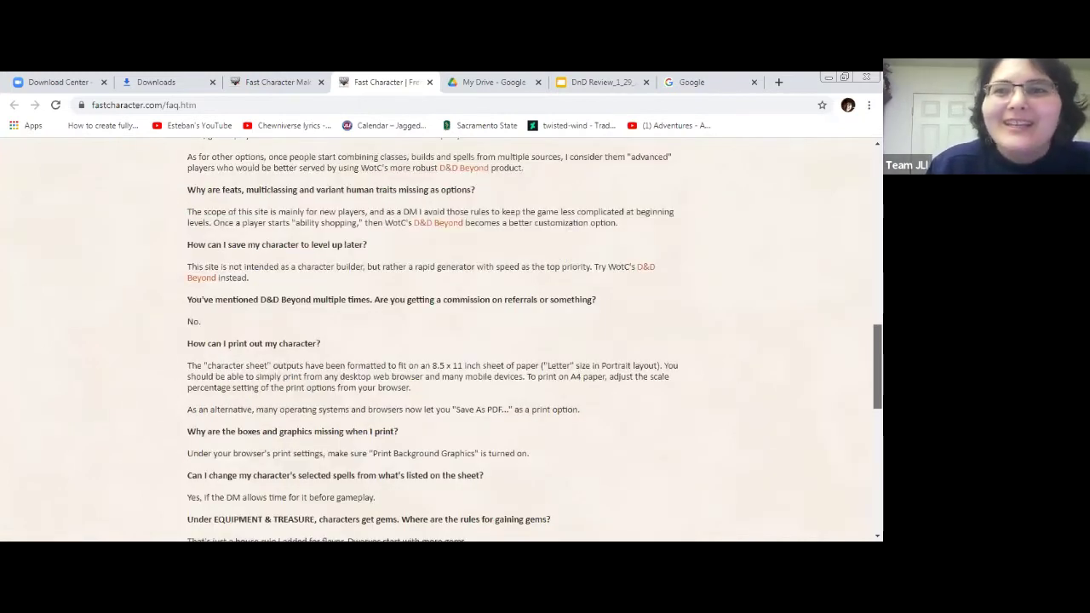
scroll(709, 166, up, 10)
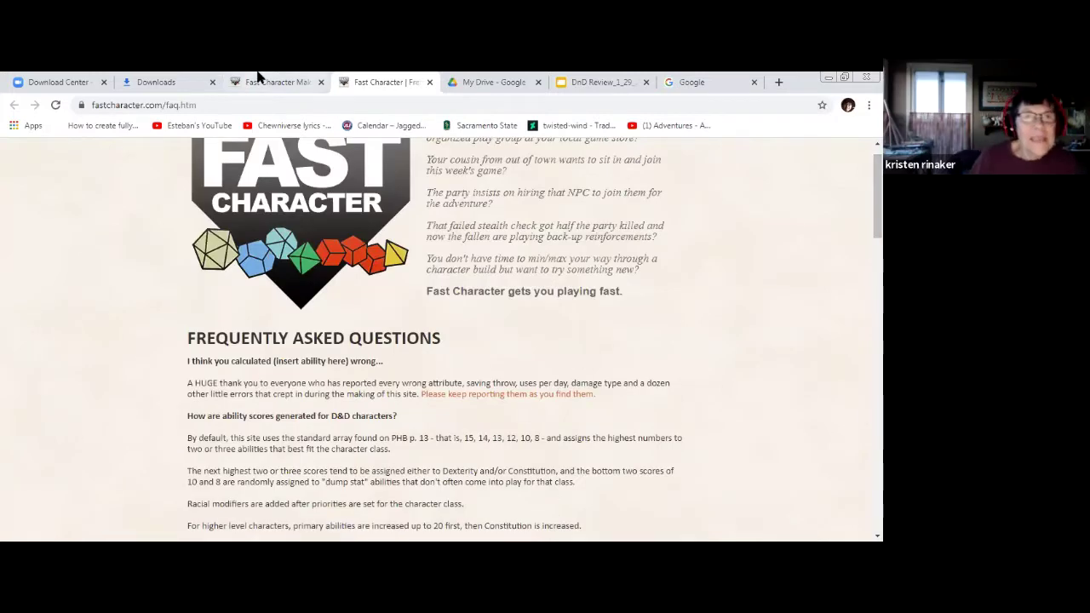
Return to the generated ranger's character sheet and bring its header into view.
click(259, 82)
drag(877, 471, 877, 289)
scroll(436, 341, up, 5)
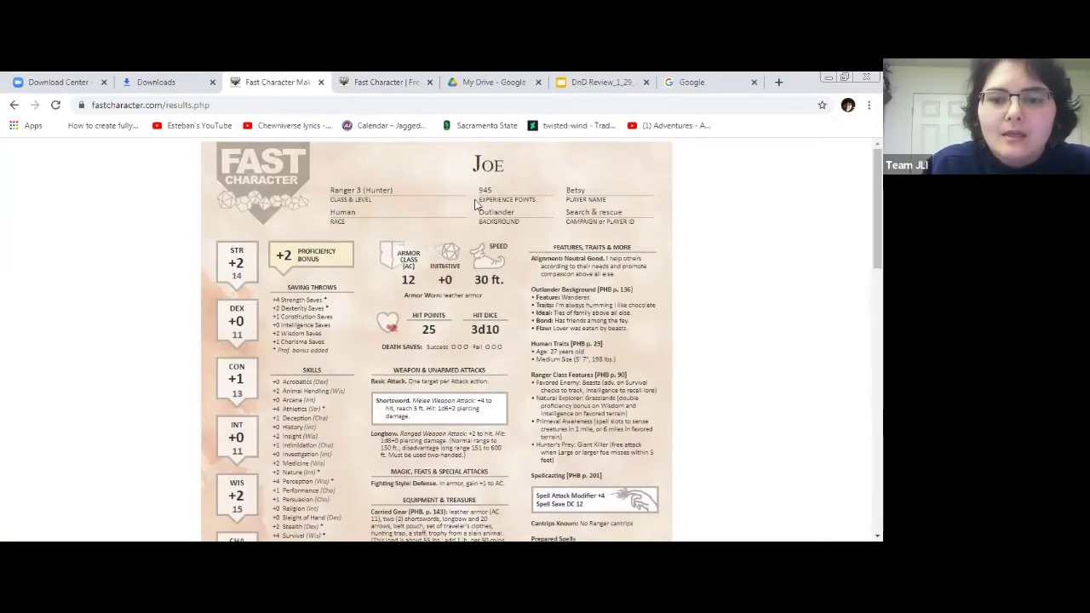
View the character sheet in full screen and check which save and print options the browser offers for the page.
key(F11)
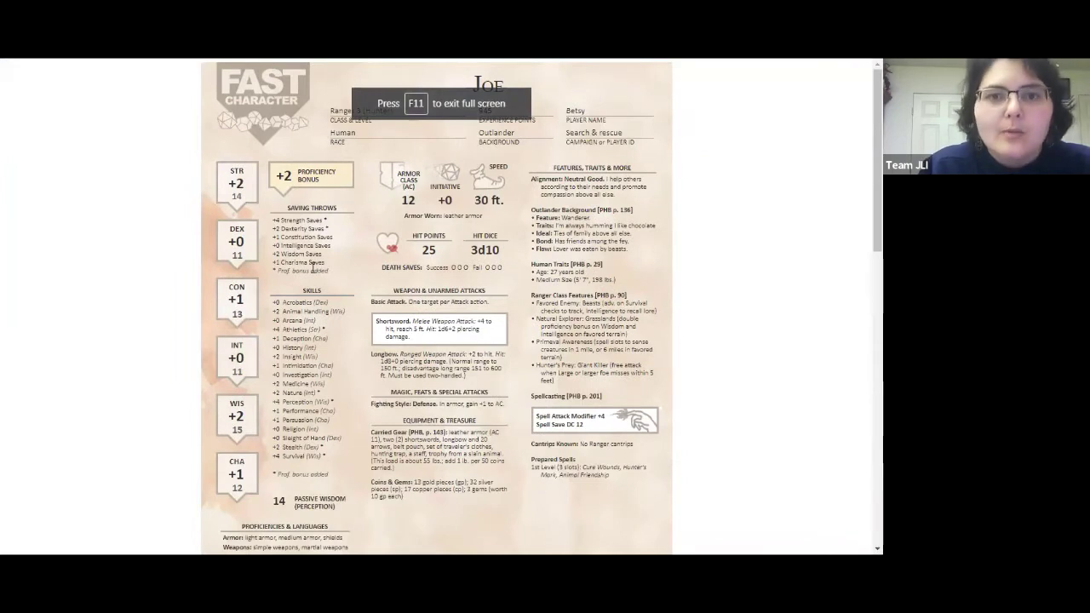
key(F11)
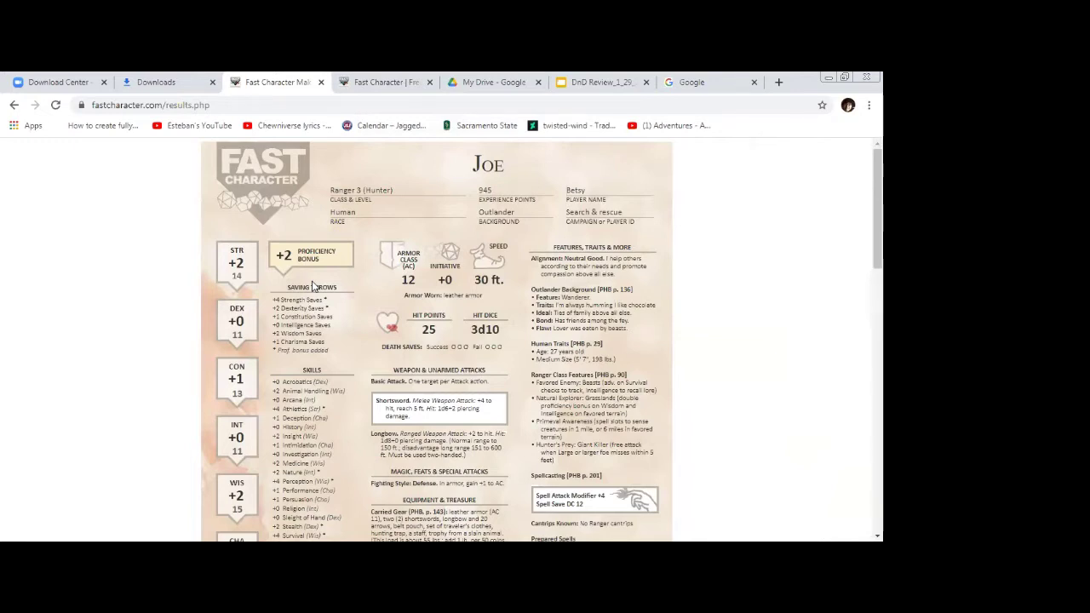
right_click(94, 196)
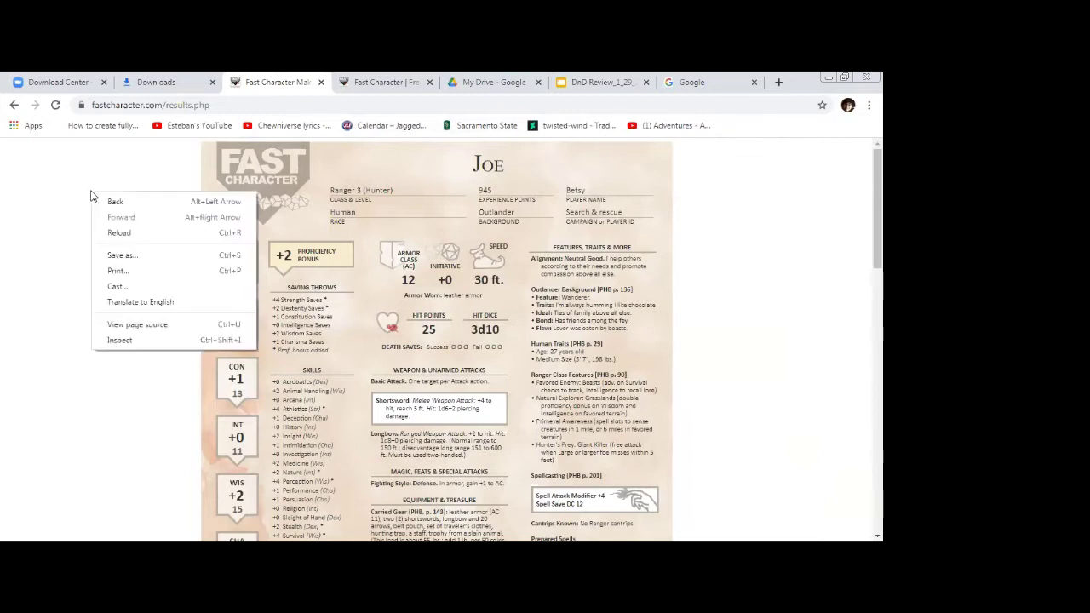
click(75, 204)
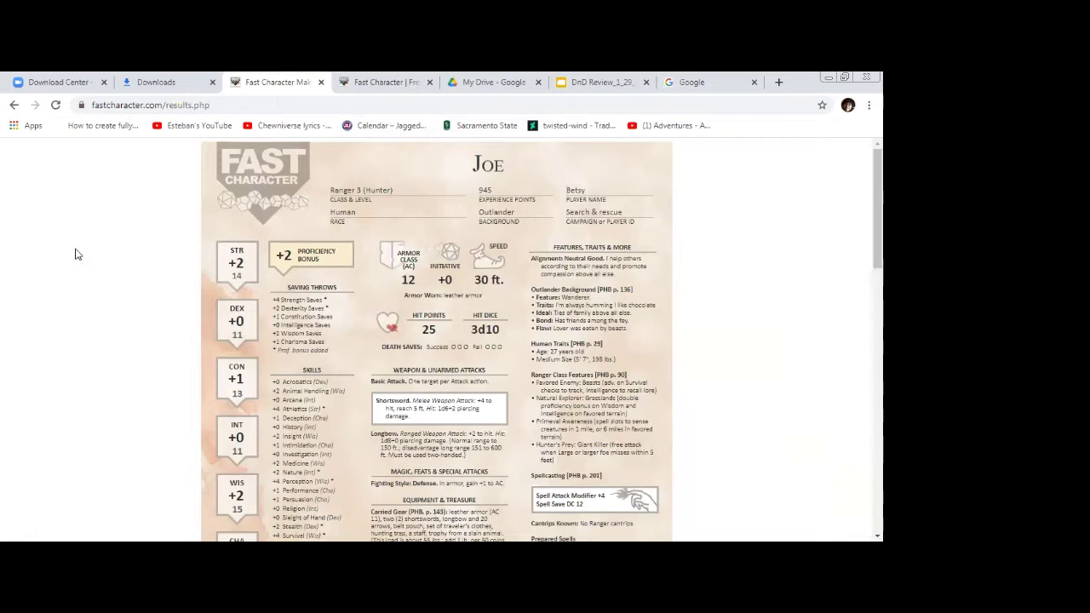
key(F11)
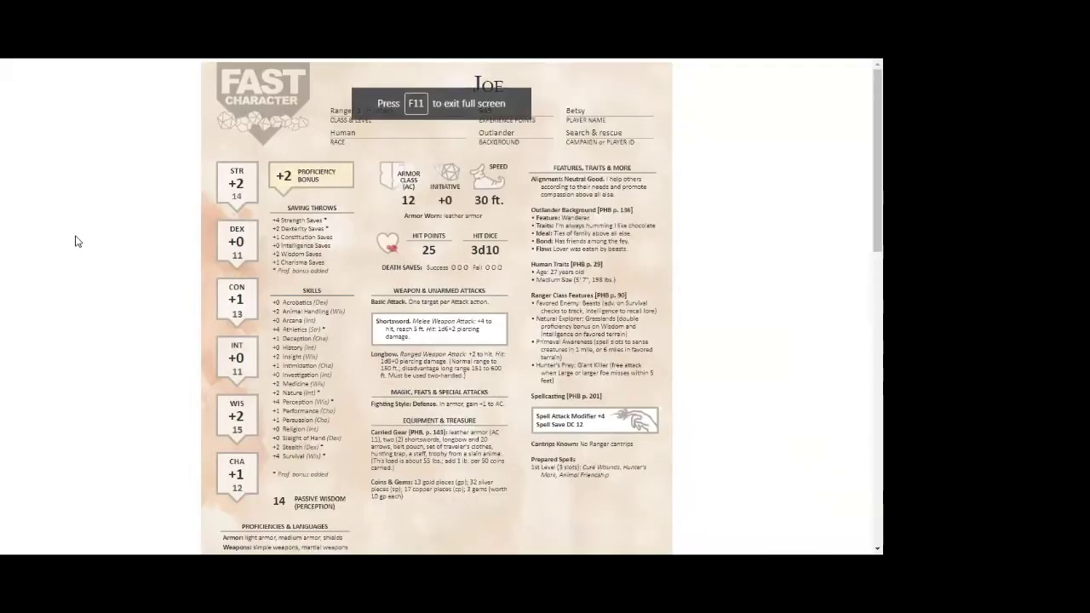
key(F11)
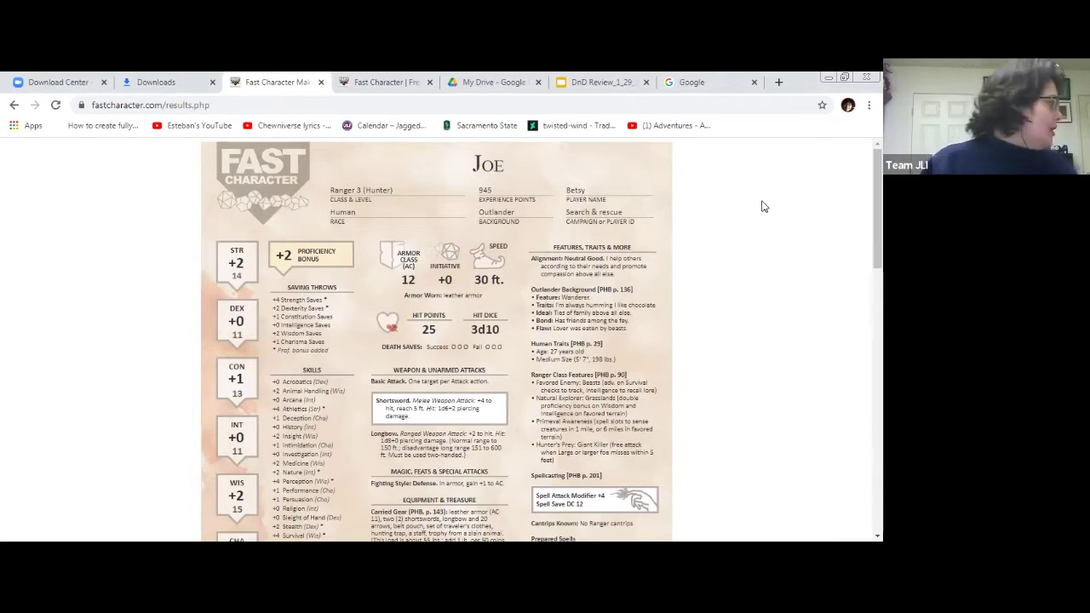
Search the web for "dnd5e war ax" in the Google tab and open the Roll20 Compendium's Battleaxe entry.
click(698, 79)
click(172, 105)
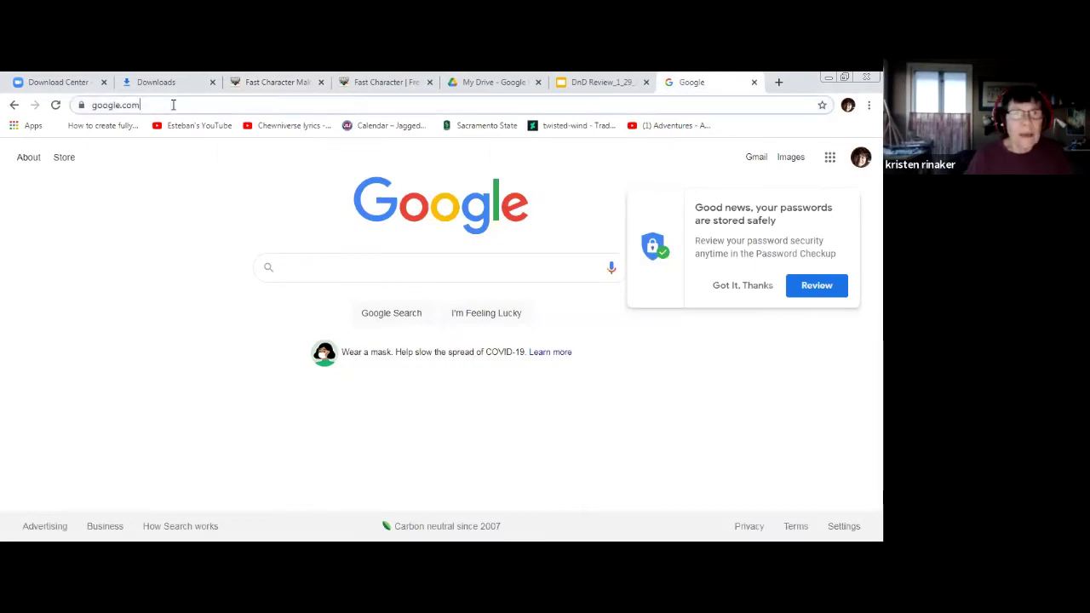
key(BackSpace)
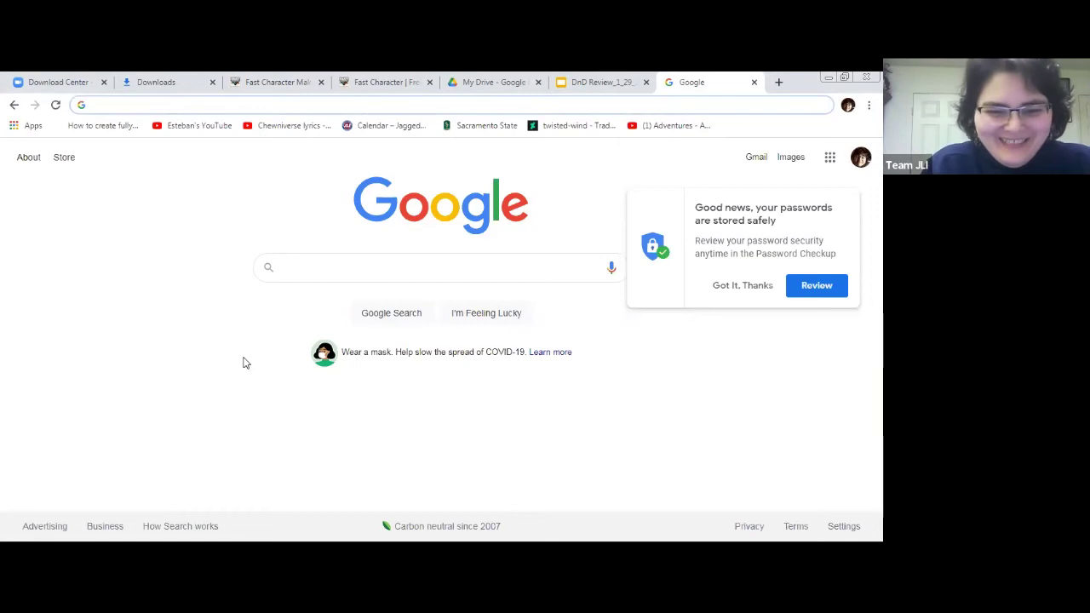
text(dnd5e )
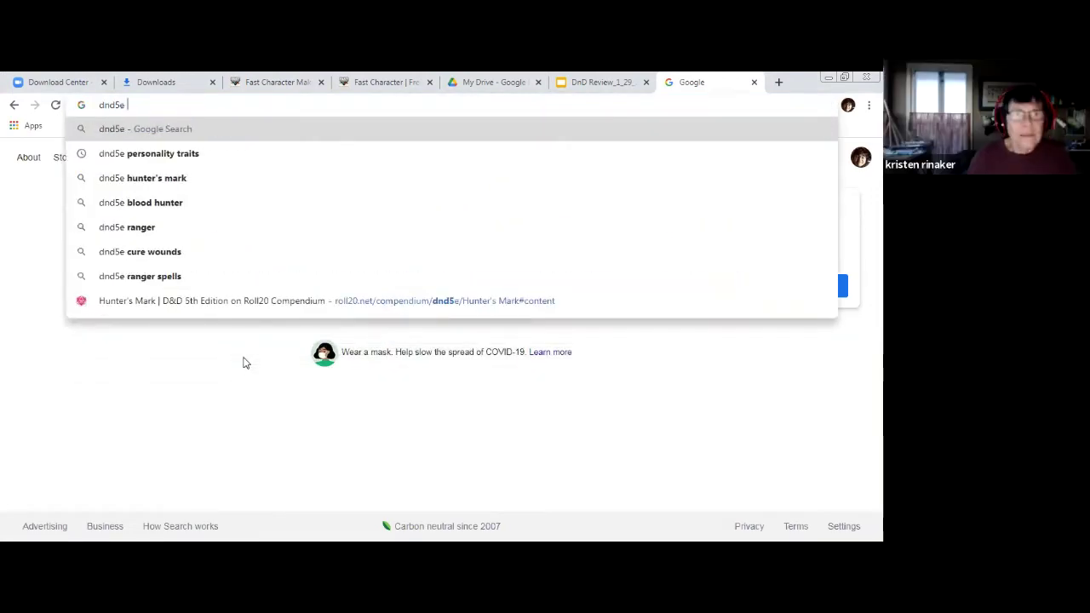
text(war ax)
key(Return)
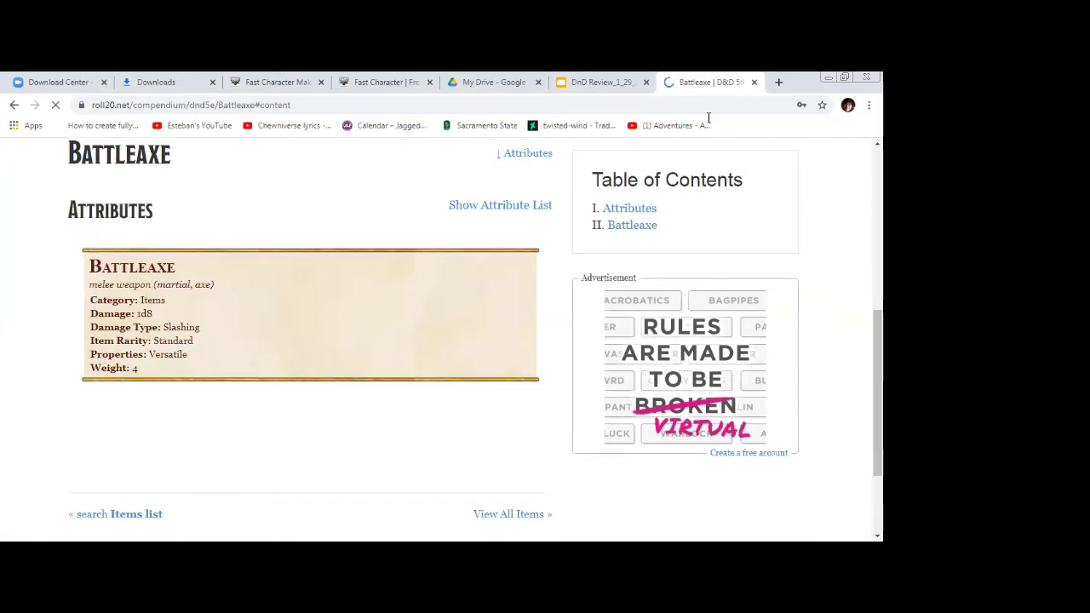
Switch to the DnD Review_1_29_21 presentation in Google Slides, start the slideshow and advance to the third slide on the game's goal.
click(587, 76)
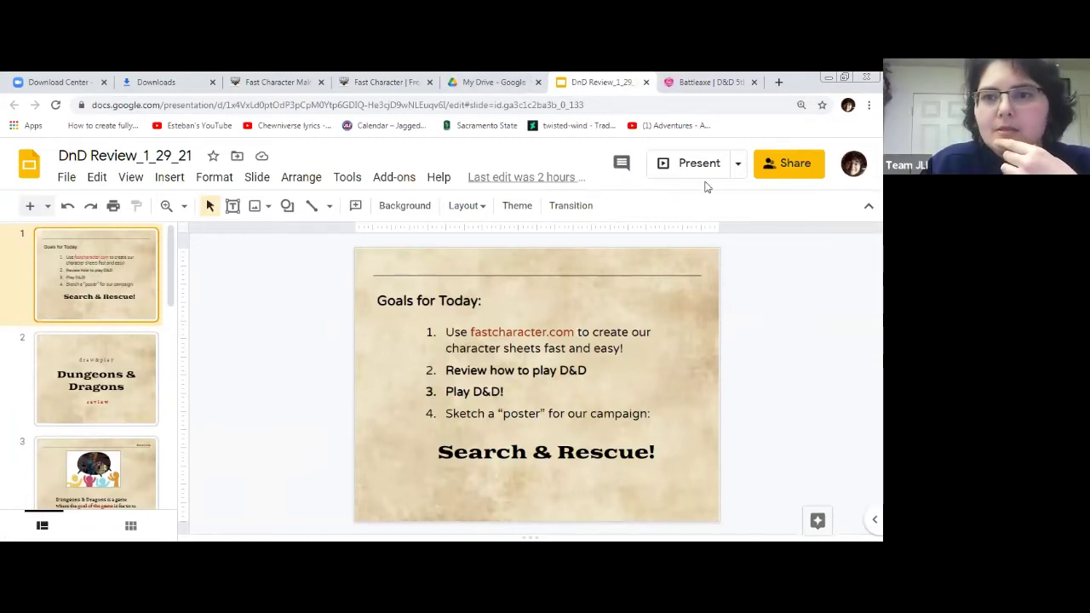
click(688, 161)
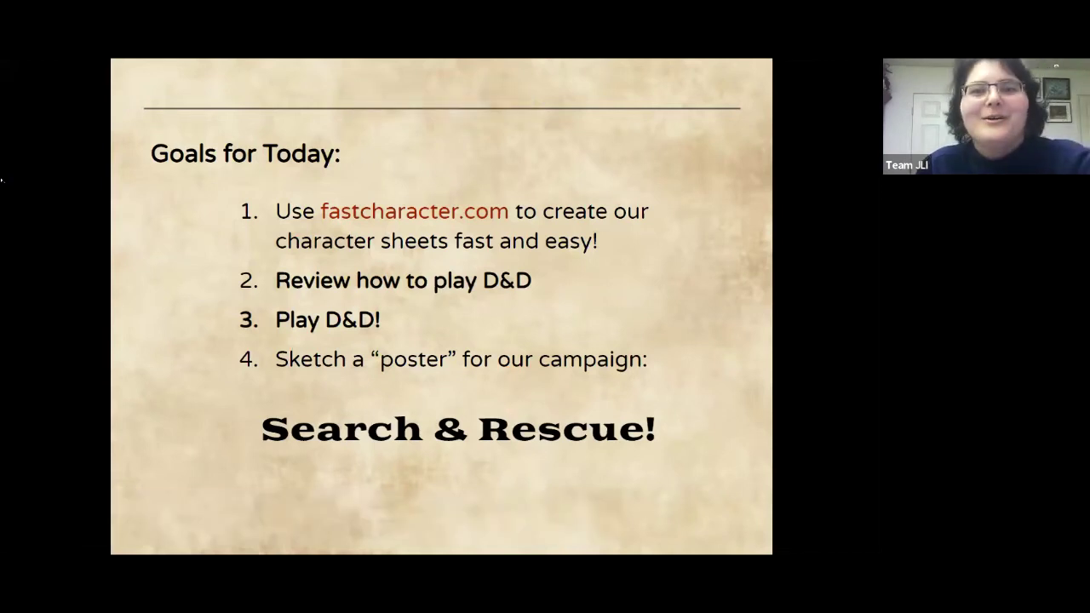
key(Right)
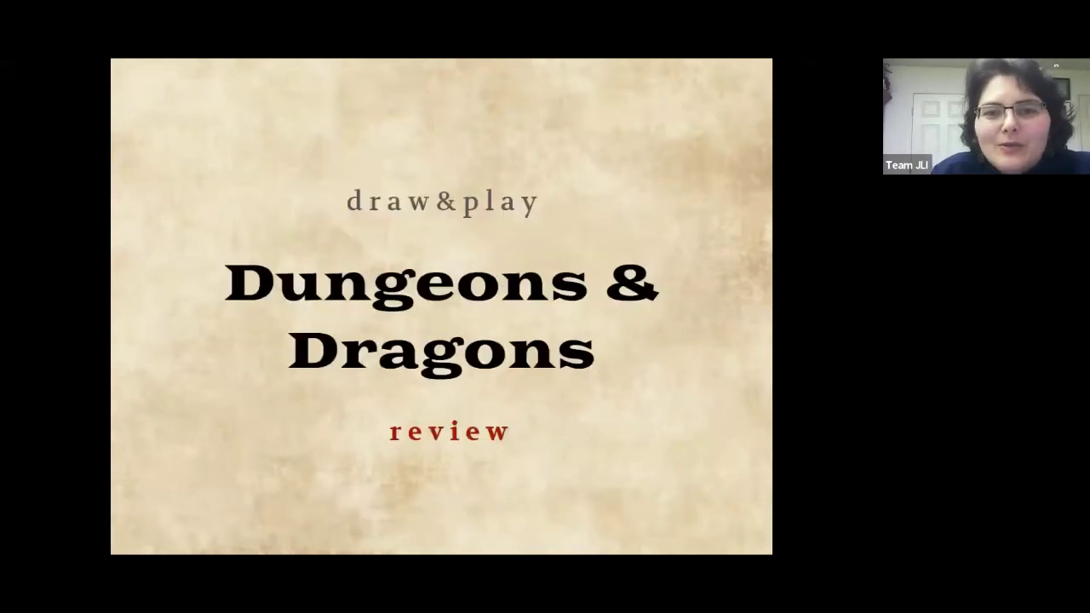
key(Right)
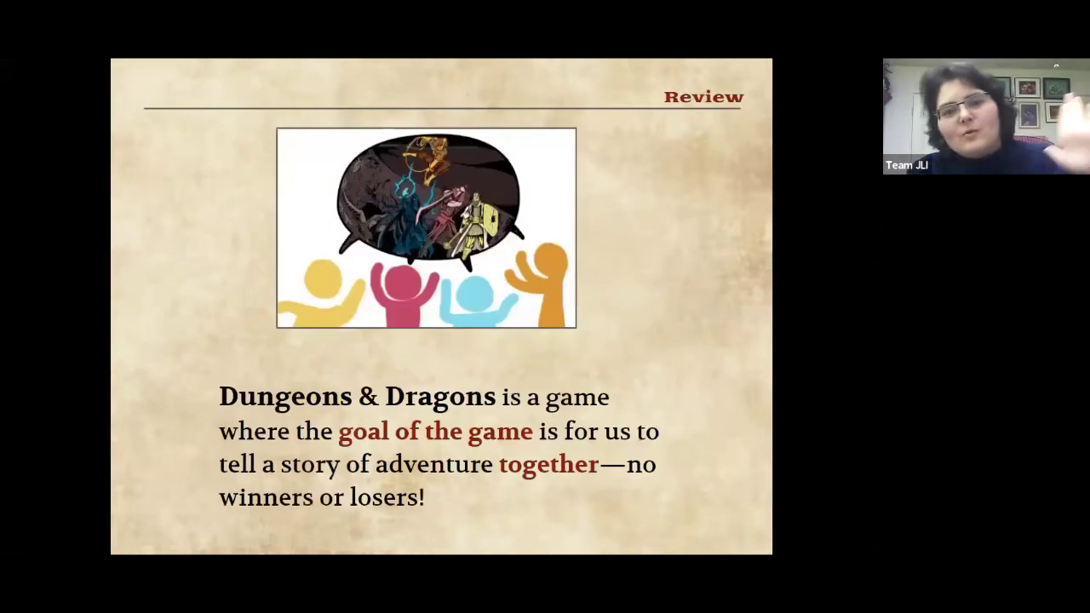